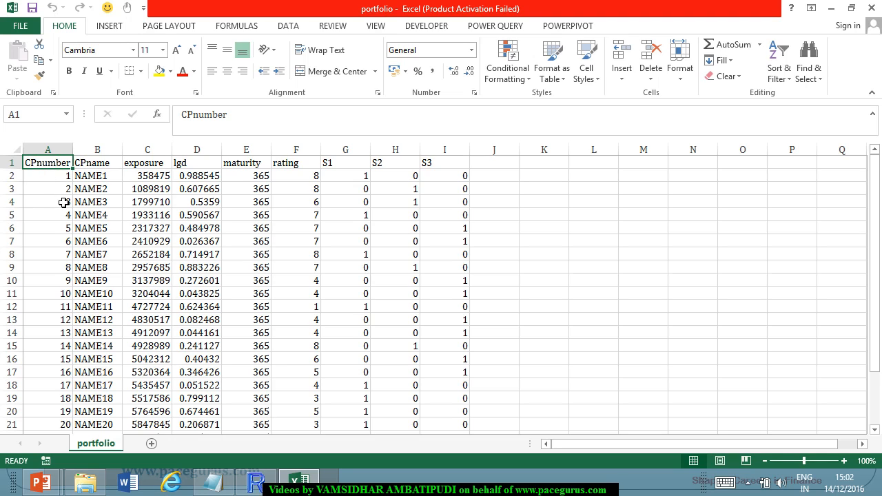
Examine the CPnumber and CPname columns of the portfolio sheet from the first counterparty to the final one.
scroll(77, 230, "down", 2)
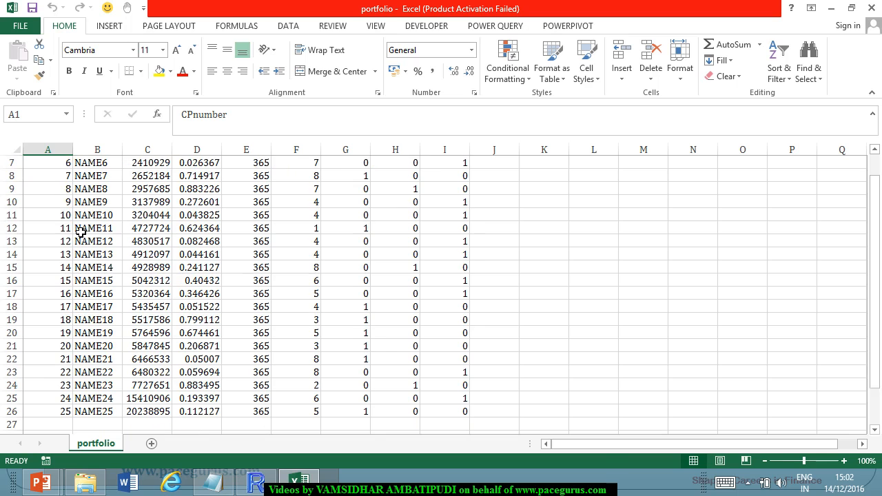
scroll(63, 373, "up", 2)
scroll(65, 365, "down", 5)
scroll(65, 360, "up", 5)
scroll(65, 357, "down", 4)
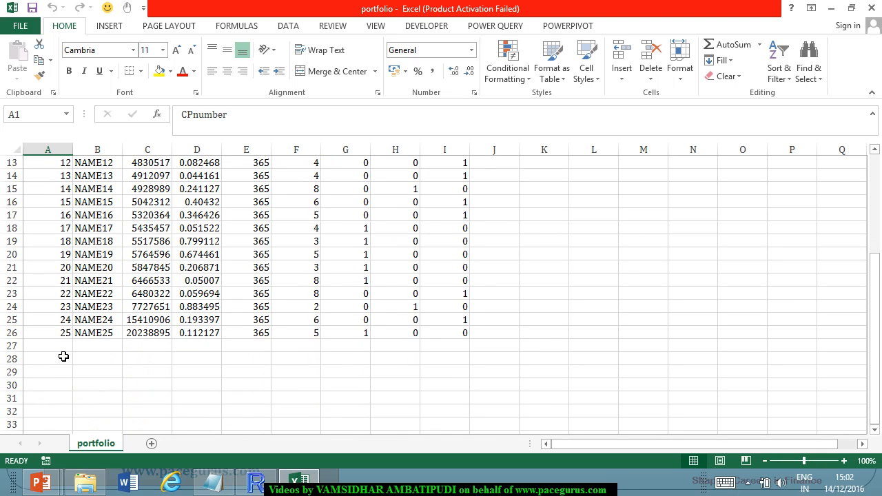
scroll(64, 357, "up", 1)
scroll(64, 356, "up", 4)
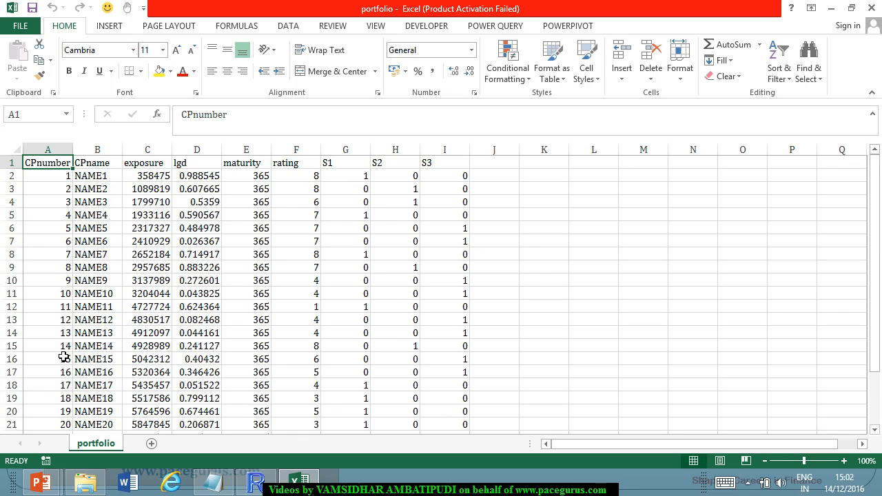
key("Right")
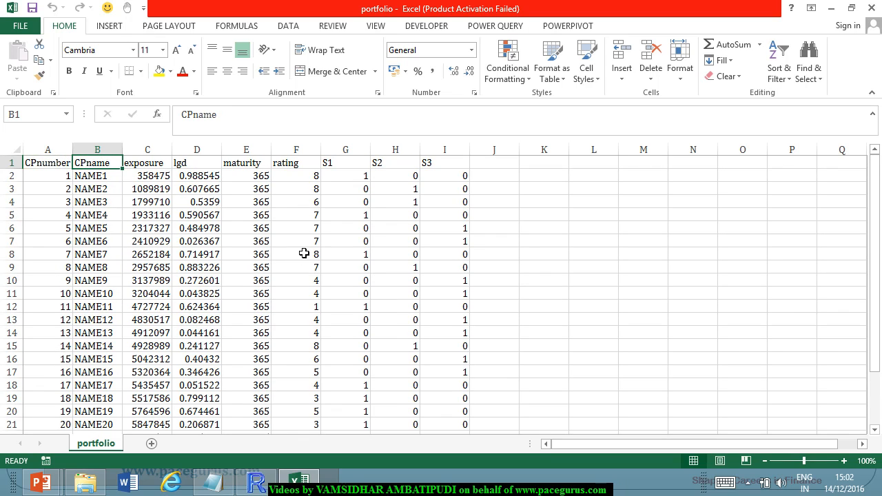
scroll(183, 278, "down", 4)
scroll(185, 285, "up", 4)
Review the exposure column across all counterparties, then inspect the exposure of NAME1.
key("Right")
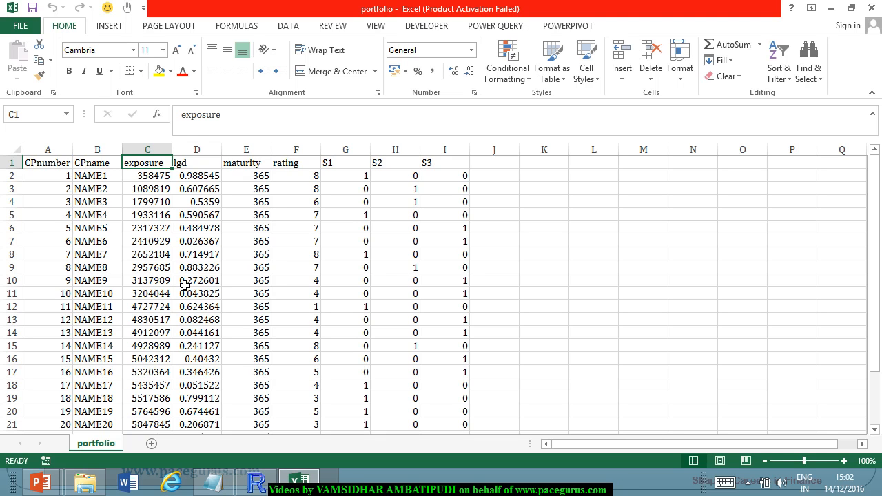
scroll(182, 275, "down", 2)
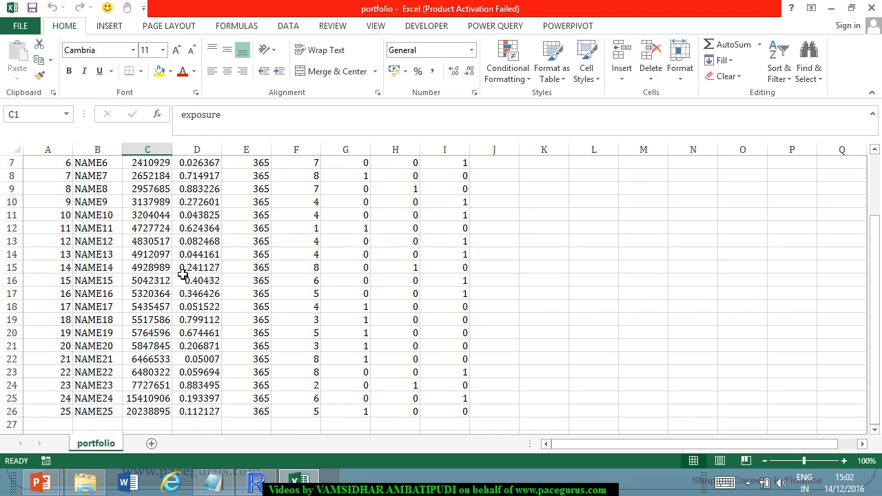
scroll(183, 275, "up", 2)
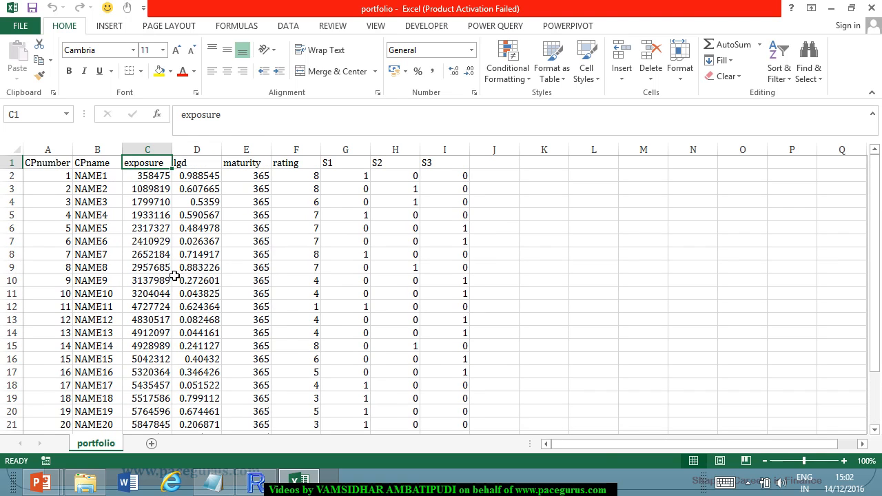
left_click(155, 181)
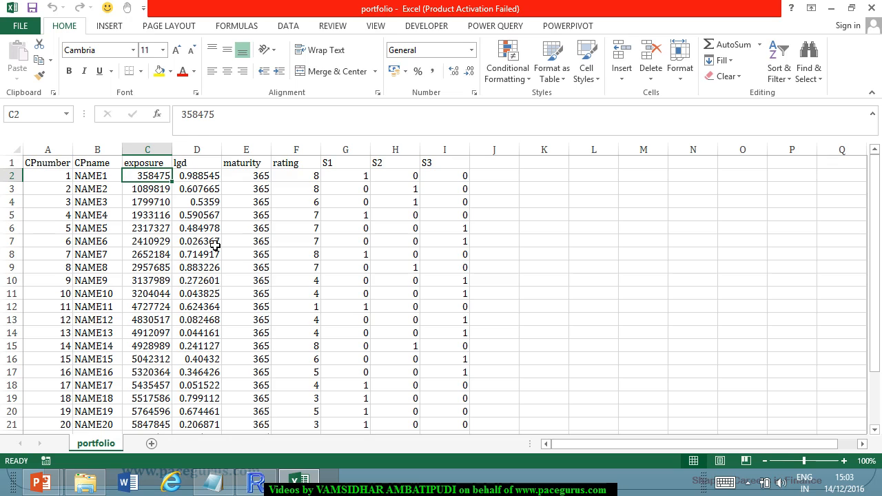
key("Up")
Inspect the lgd values of the first two counterparties alongside the exposure of NAME1.
key("Right")
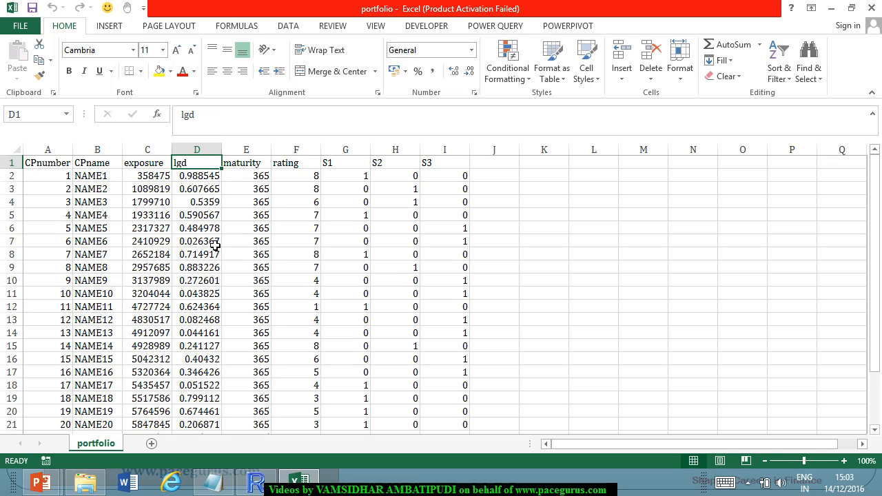
left_click(94, 173)
key("Right")
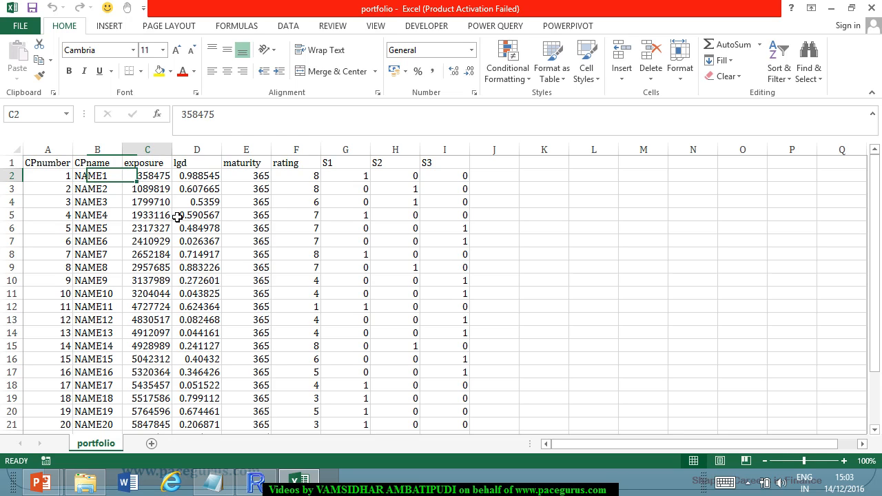
key("Right")
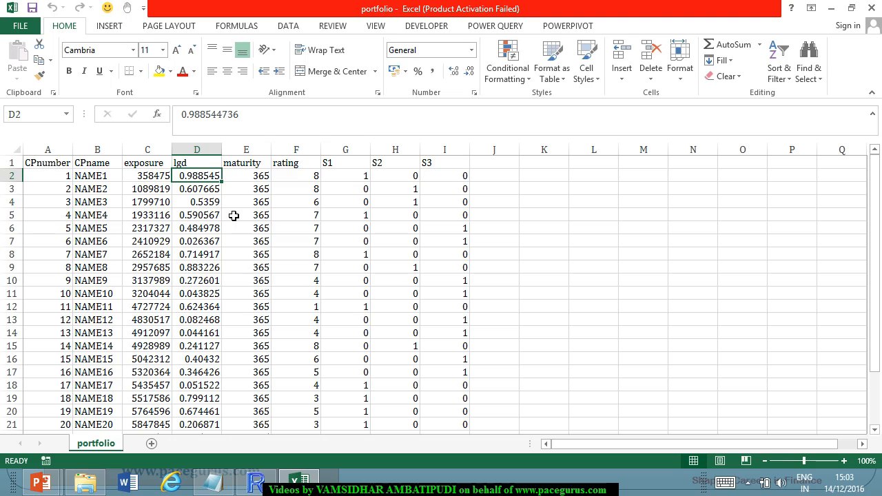
left_click(215, 193)
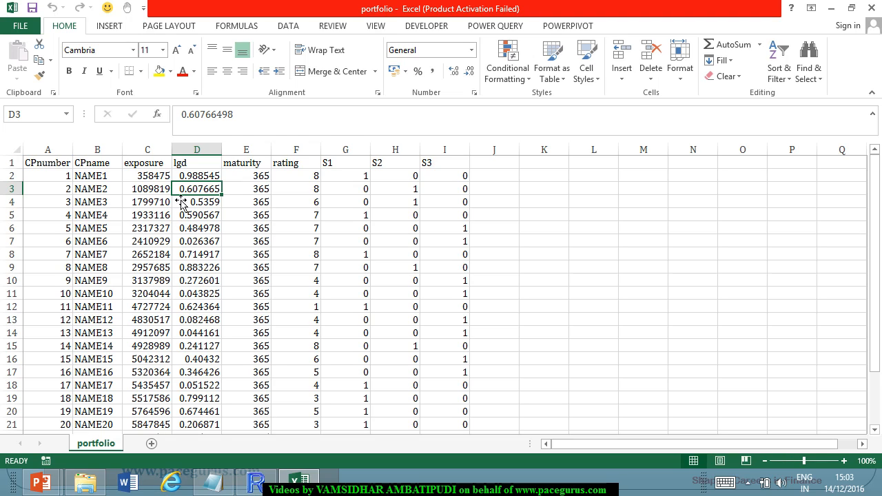
left_click(206, 169)
Examine the maturity and rating columns of the portfolio, checking the rating assigned to NAME11.
left_click(257, 166)
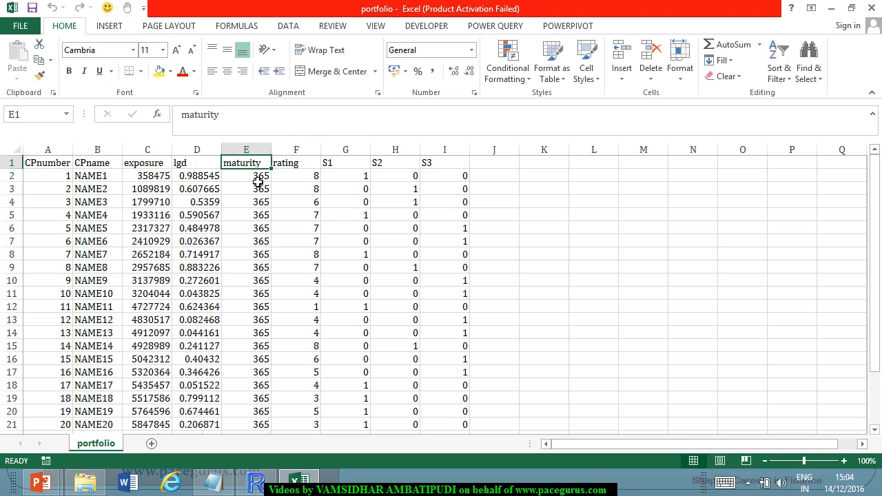
left_click(292, 168)
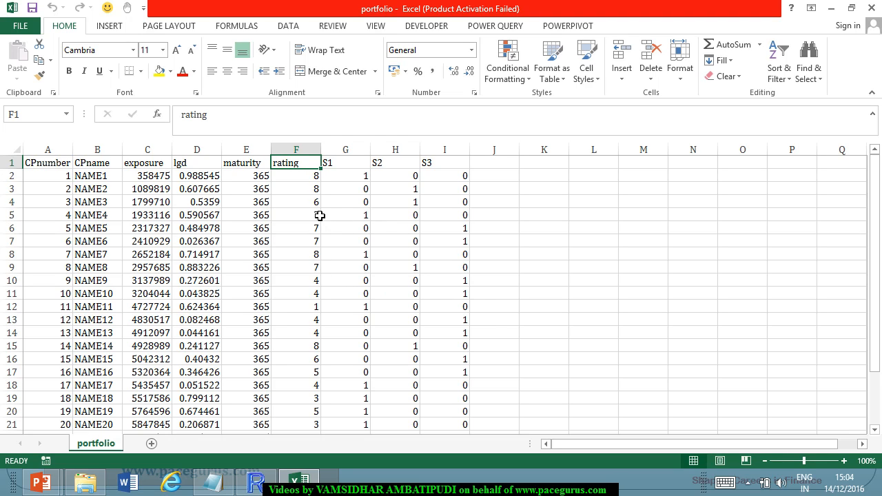
scroll(321, 195, "down", 3)
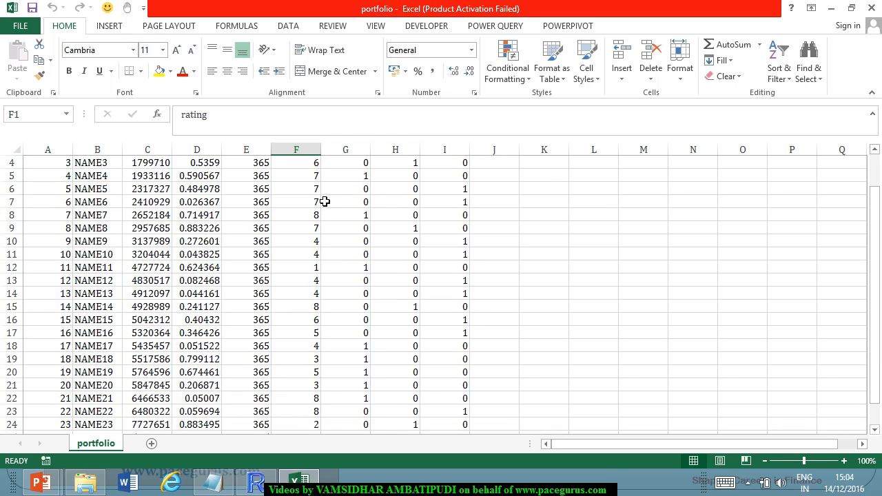
scroll(329, 201, "up", 3)
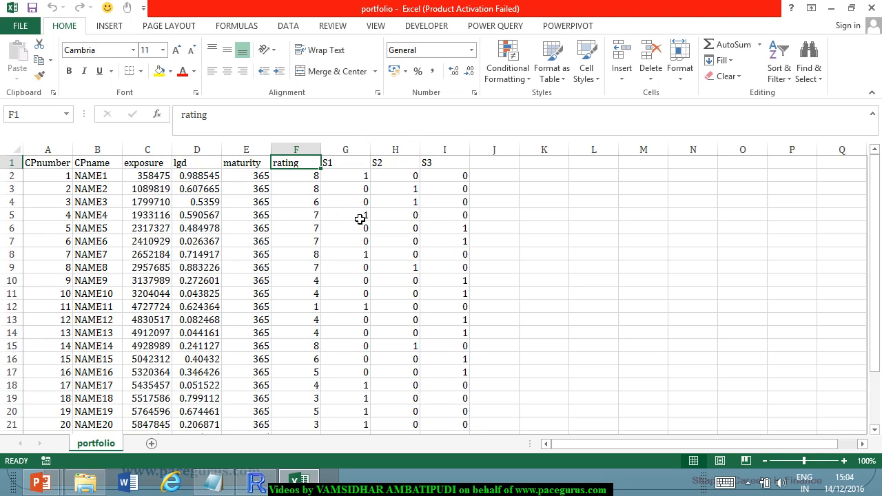
left_click(316, 311)
type("1")
key("ctrl+Return")
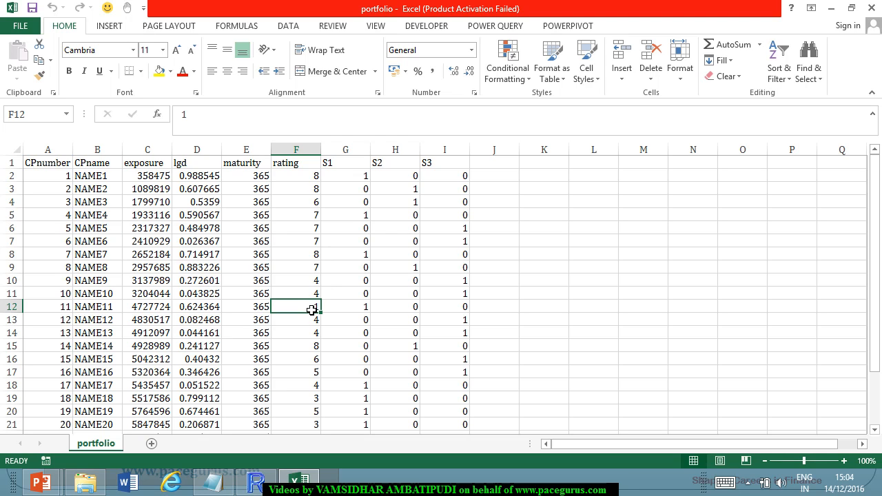
scroll(311, 310, "down", 2)
scroll(351, 307, "up", 1)
scroll(351, 307, "up", 2)
Switch to File Explorer and open the rating_pd file from the creditportfolio folder.
key("alt+Tab")
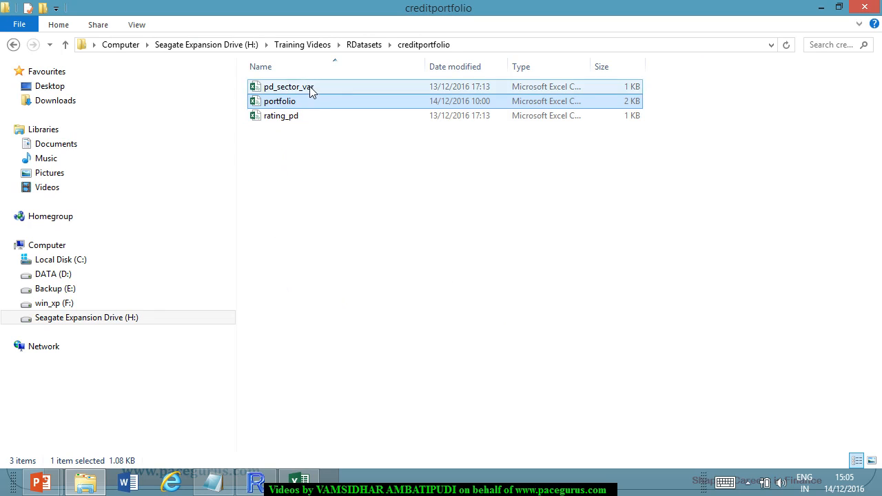
left_click(295, 122)
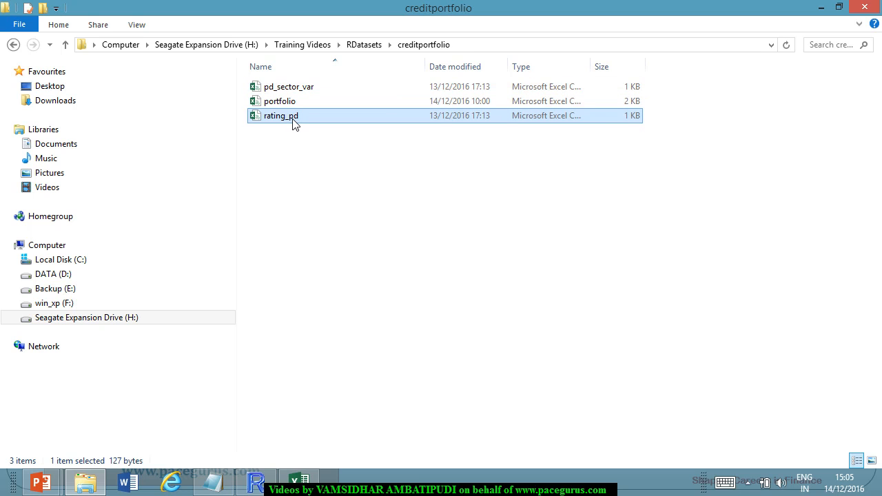
double_click(295, 123)
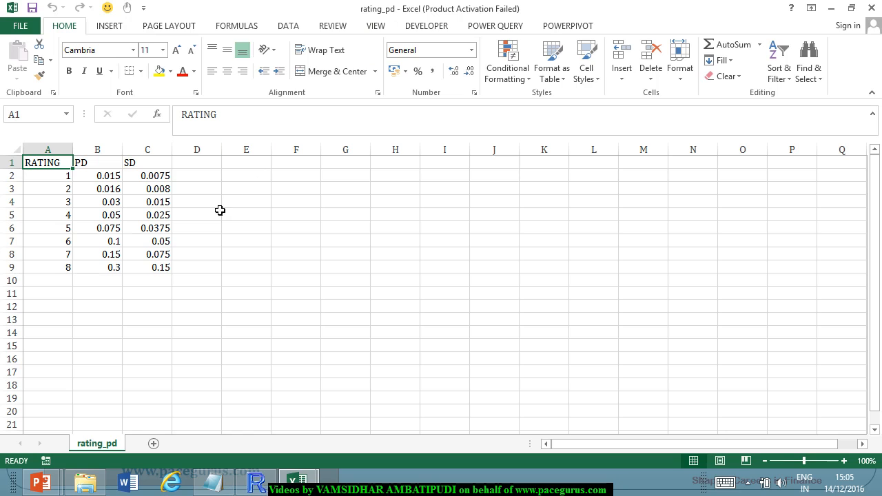
Review the PD and SD values for rating 1, then highlight the PD values of all eight ratings.
left_click(62, 179)
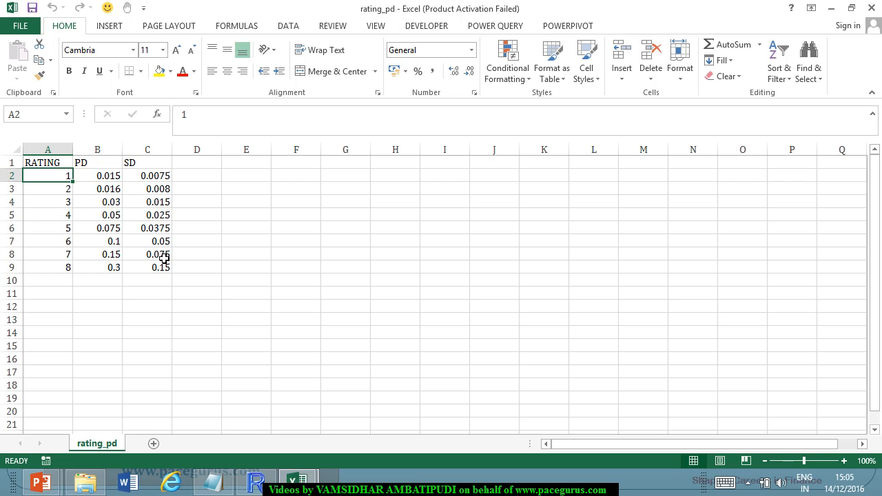
key("Right")
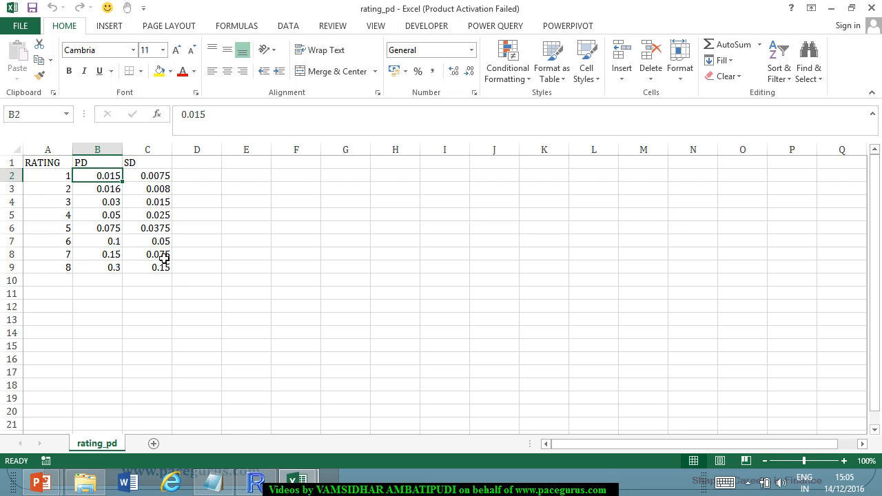
key("Right")
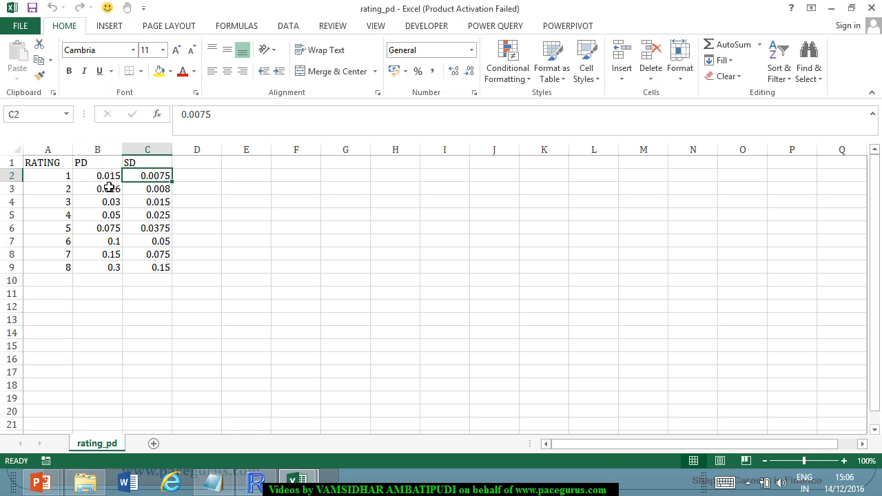
left_click_drag(109, 177, 126, 272)
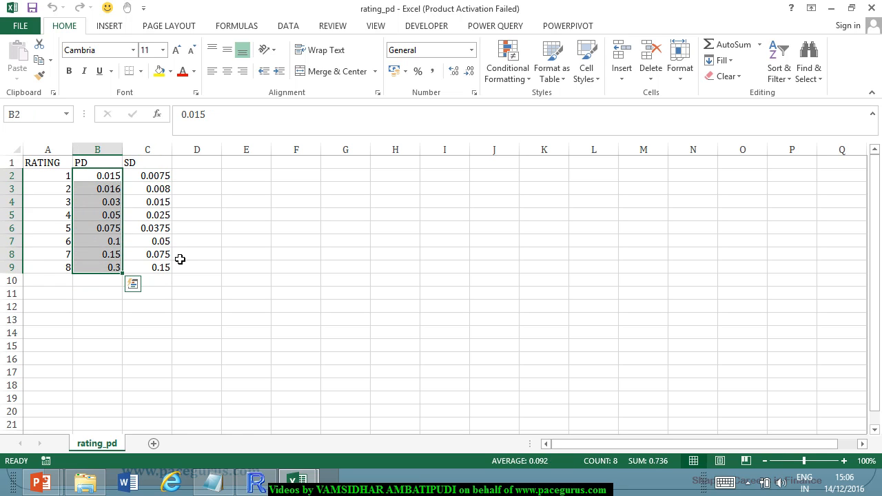
left_click(117, 176)
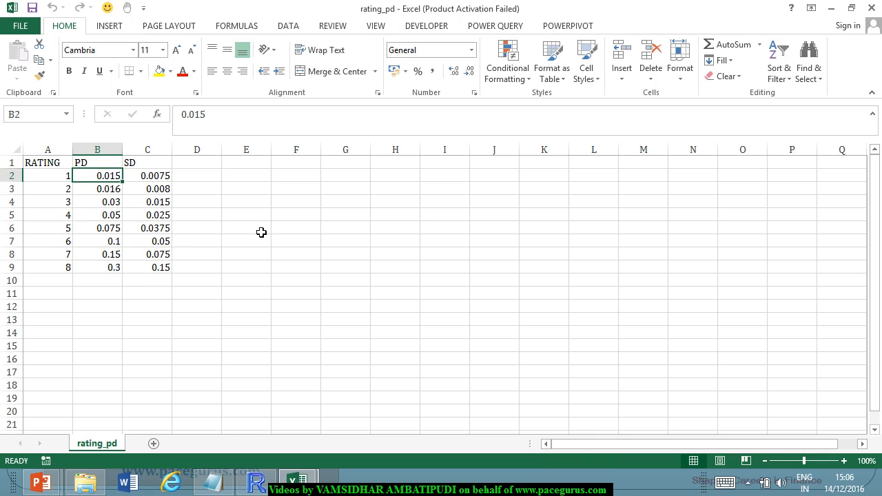
Go through the first few rating grades and compare the PD values of ratings 1 and 2.
key("Left")
key("Down")
key("Down")
key("Down")
key("Down")
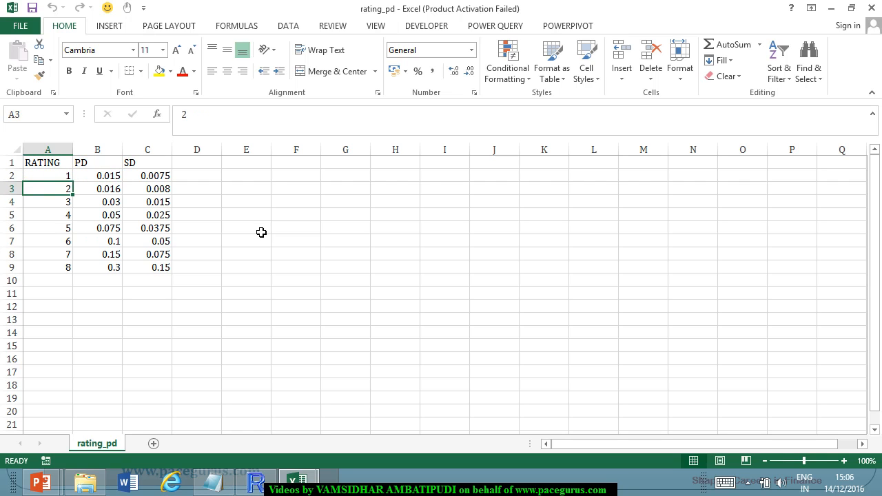
key("Up")
key("Up")
key("Up")
key("Up")
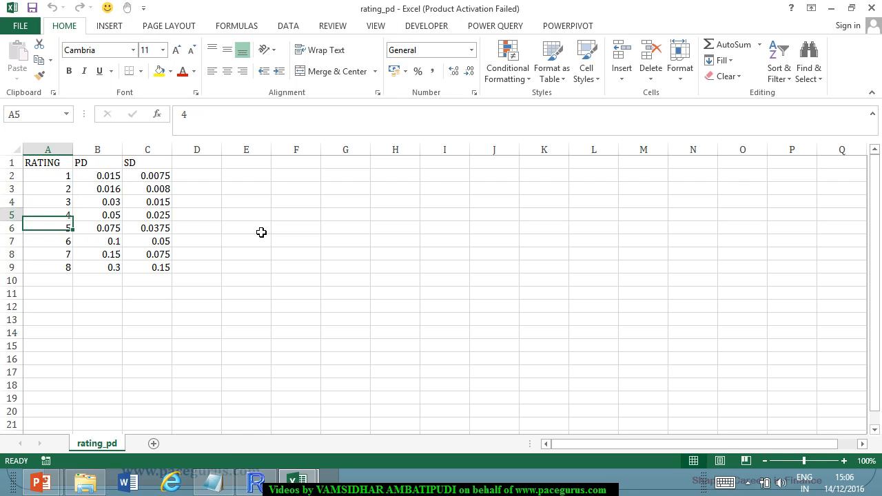
key("Right")
key("Down")
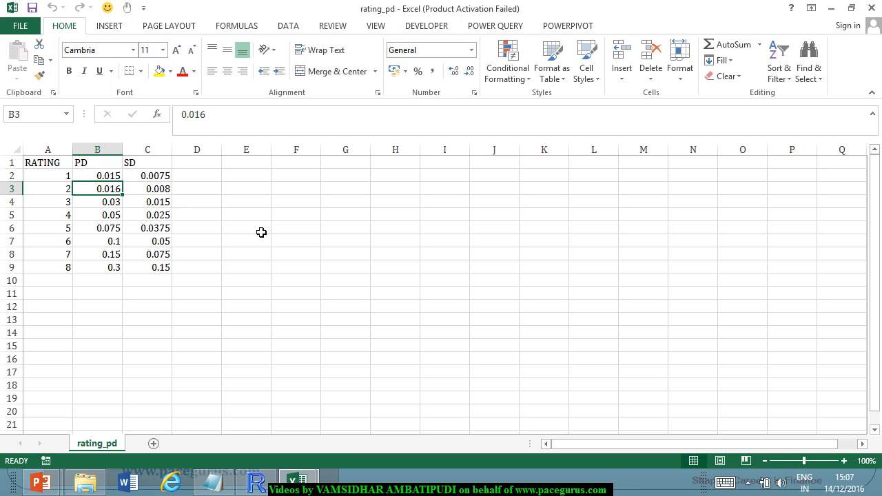
key("Up")
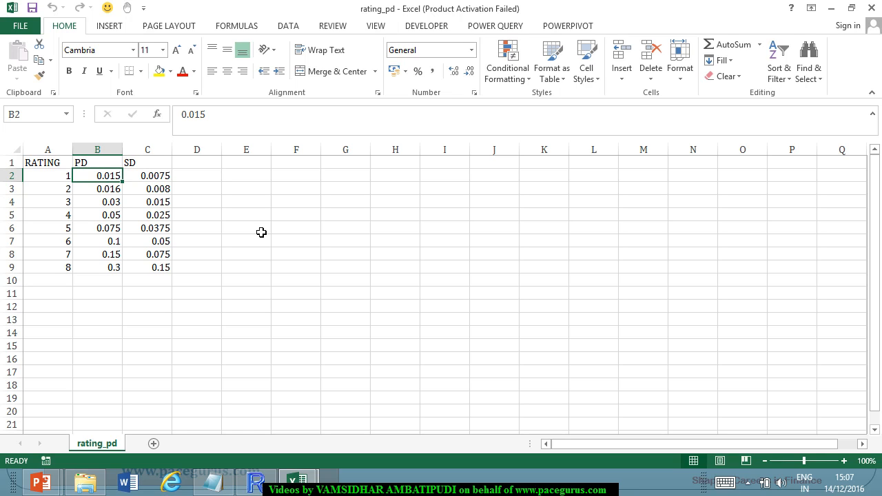
Walk through the RATING column from grade 1 to grade 4 and return to the PD of rating 1.
key("Left")
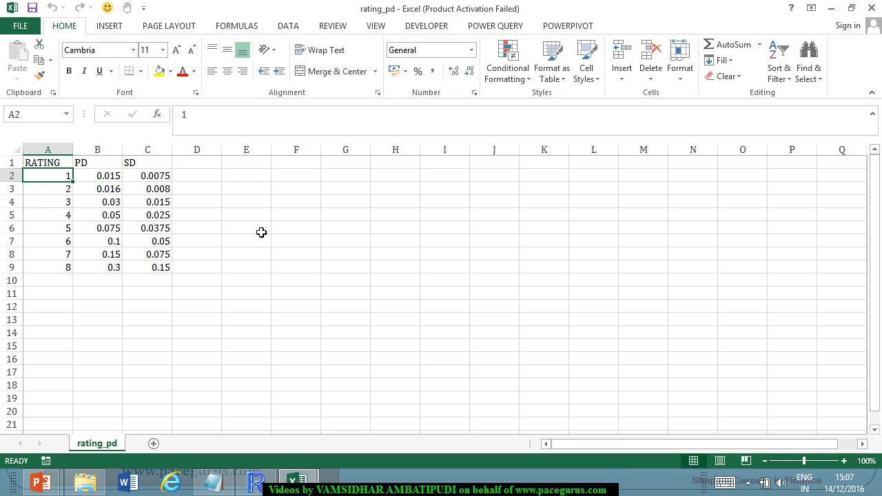
key("Down")
key("Down")
key("Down")
key("Down")
key("Down")
key("Up")
key("Up")
key("Up")
key("Up")
key("Up")
key("Right")
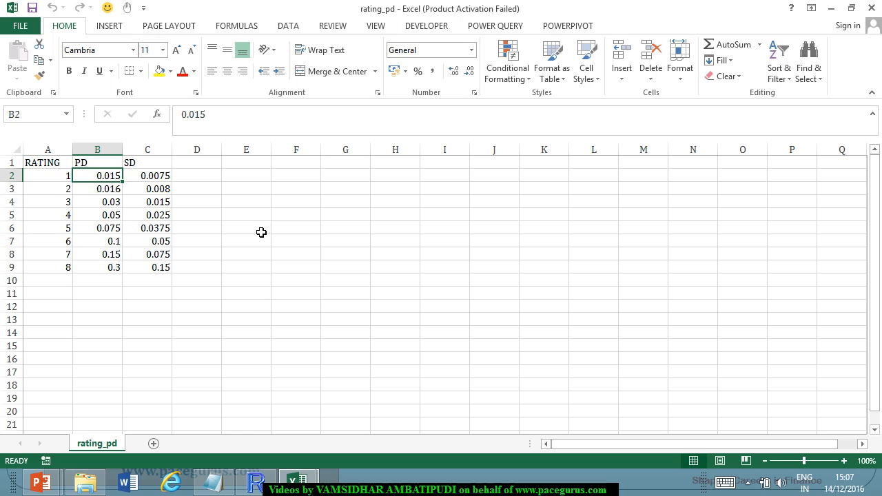
Examine how the PD changes from rating 1 to rating 4, then recheck the first two grades.
key("Down")
key("Down")
key("Down")
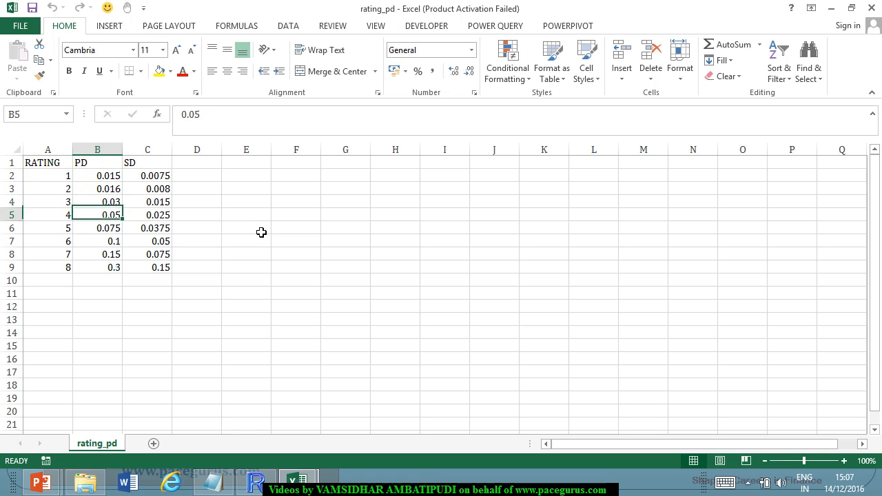
key("Up")
key("Up")
key("Up")
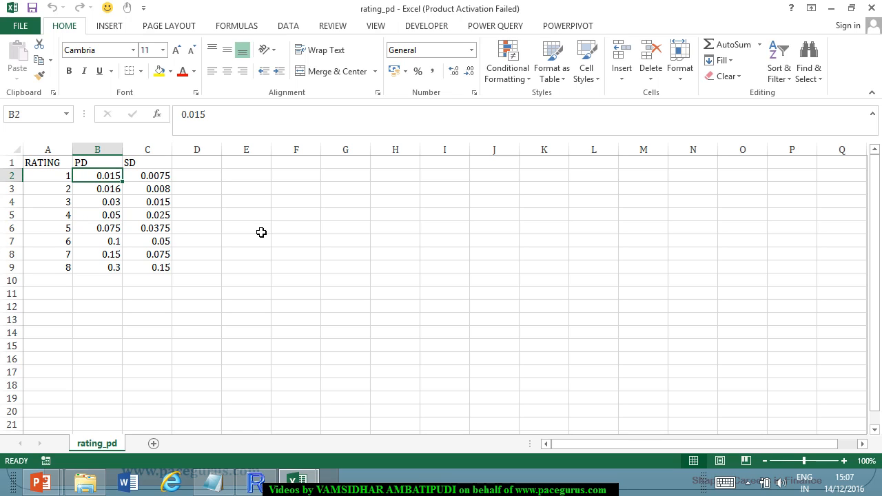
key("Down")
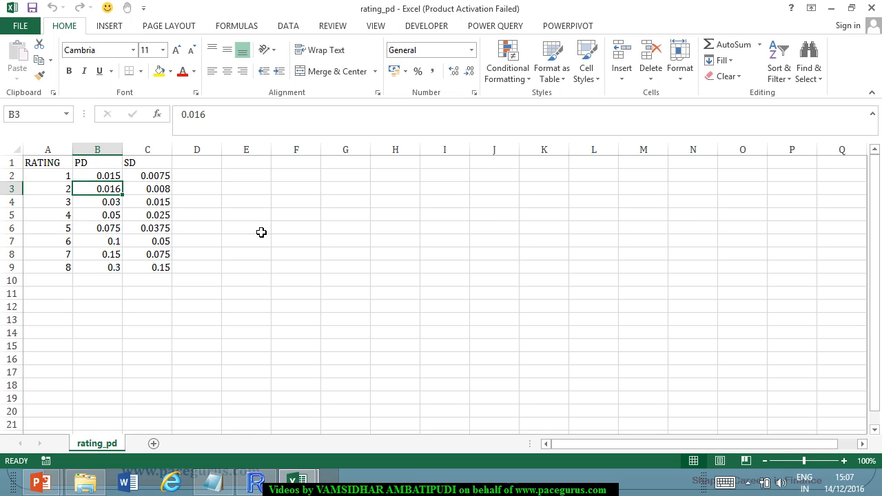
key("Up")
key("Left")
key("Down")
key("Up")
key("Right")
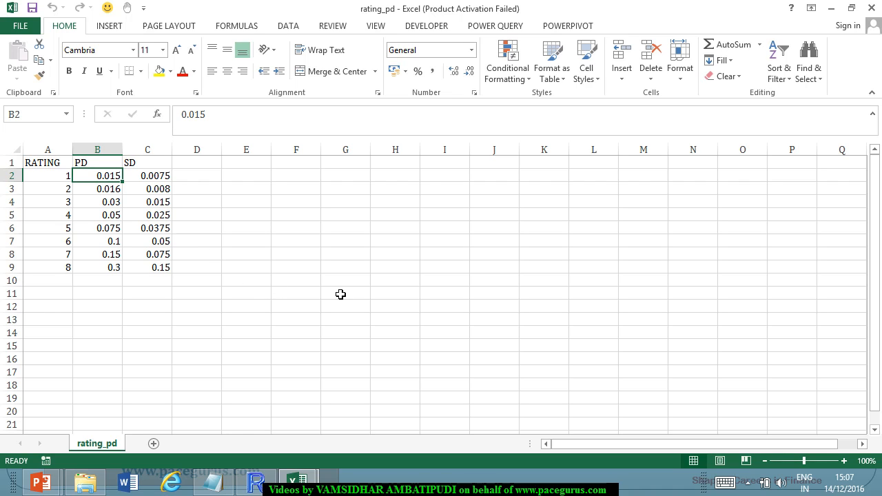
Highlight the SD values of all eight ratings, then go through the S1, S2 and S3 headers in the portfolio workbook.
left_click_drag(164, 175, 169, 267)
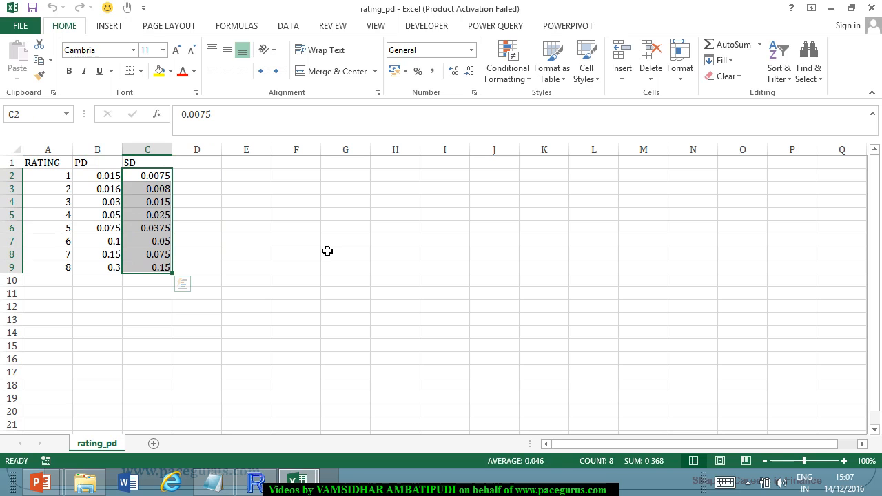
key("ctrl+Tab")
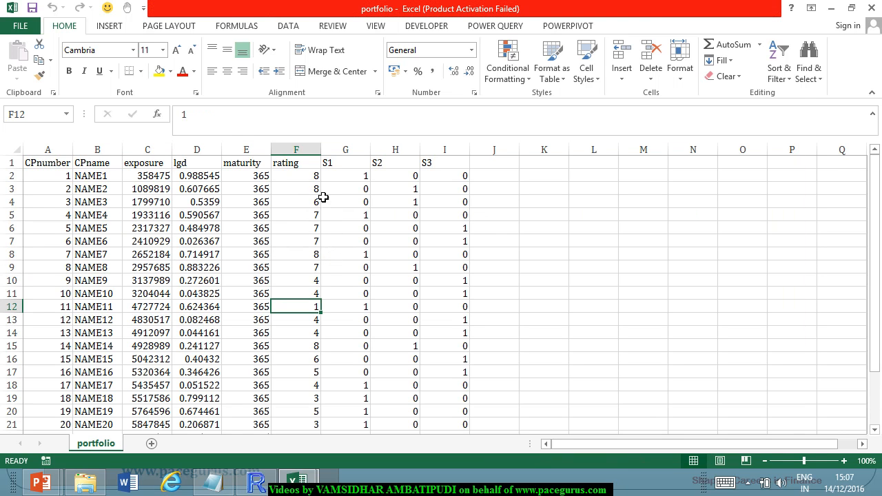
left_click(347, 163)
key("Right")
key("Right")
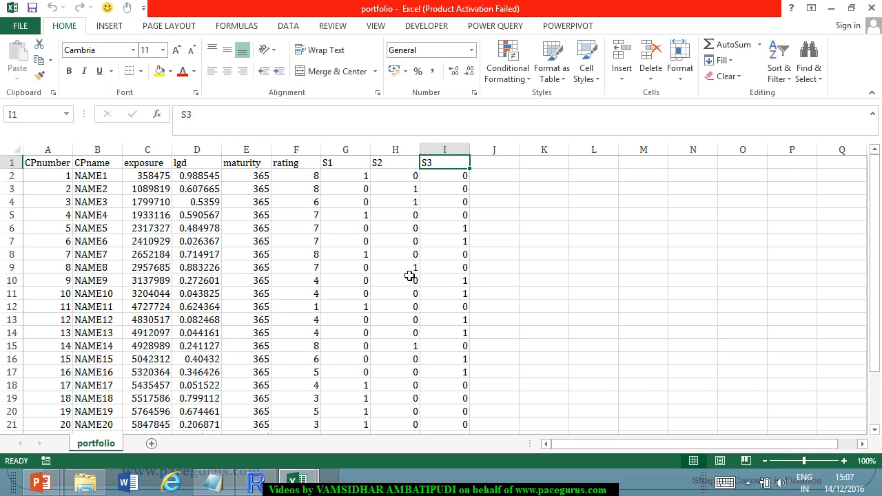
left_click(354, 166)
key("Right")
key("Right")
Walk across the NAME1 record from CPname to S1, then check the S2 value of NAME2.
left_click(102, 177)
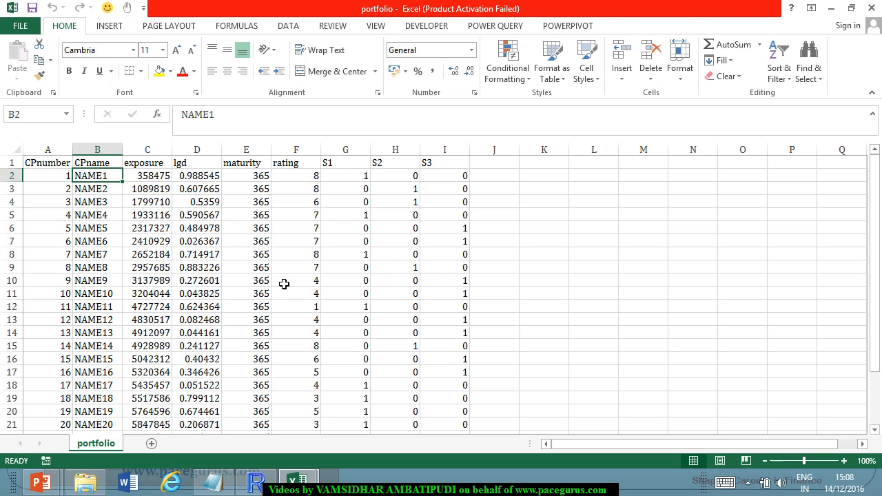
key("Right")
key("Right")
key("Right")
key("Right")
key("Right")
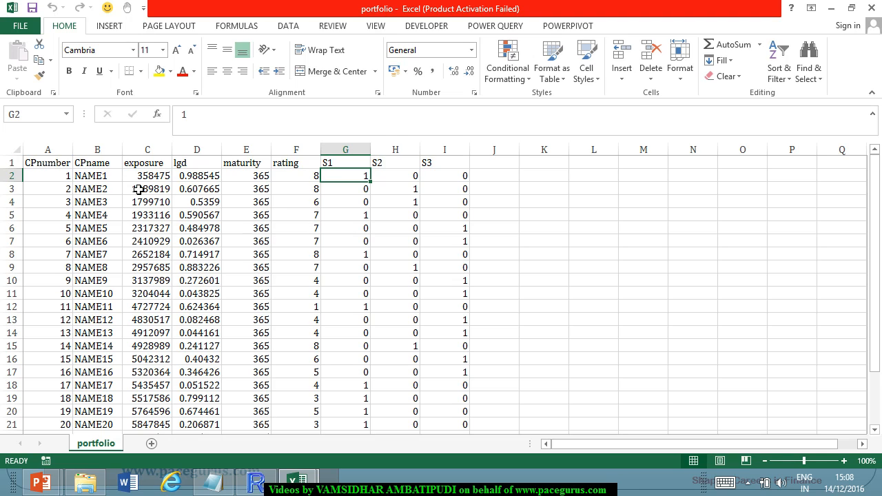
left_click(418, 193)
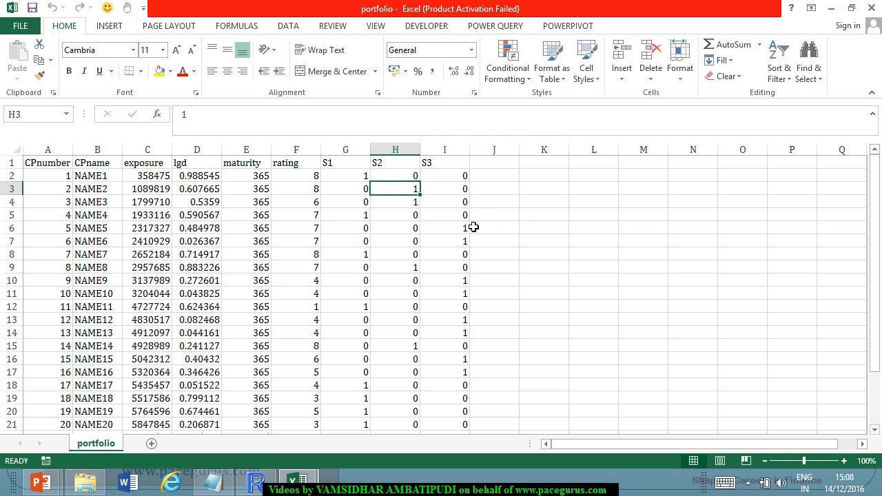
Highlight the S1 to S3 values of NAME1, then examine its S1 and S2 values alongside its exposure.
left_click_drag(345, 175, 448, 176)
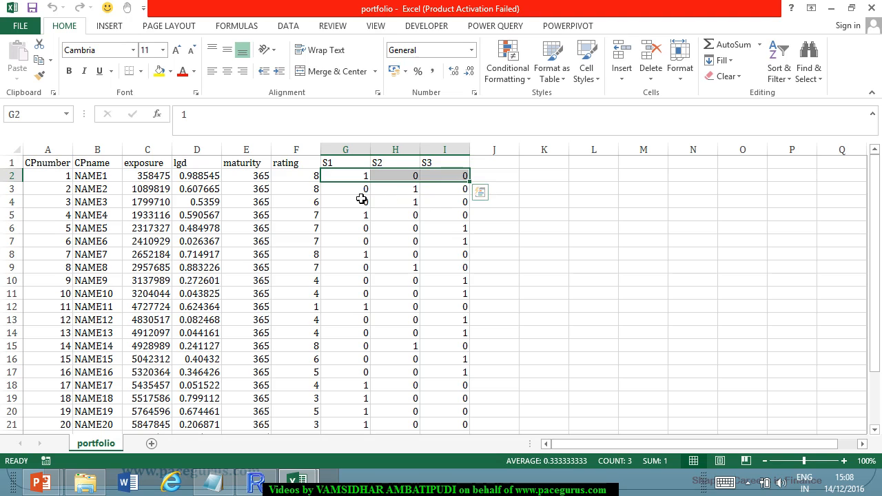
left_click(355, 178)
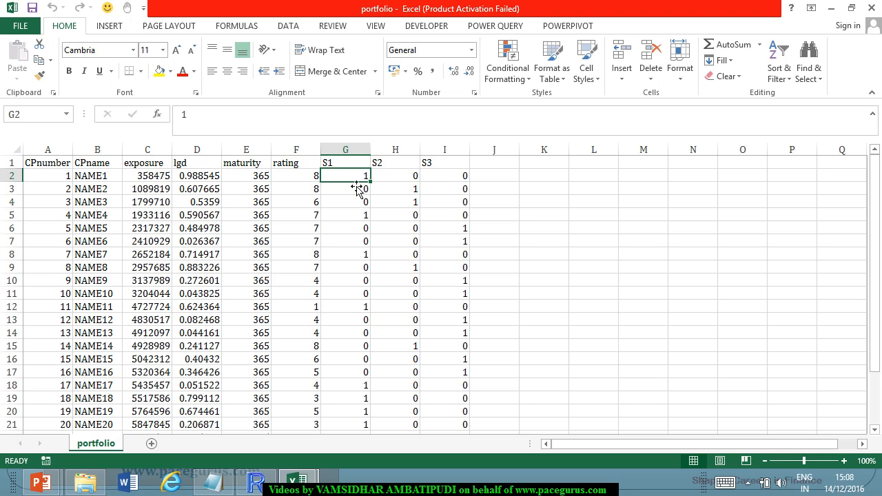
left_click(411, 179)
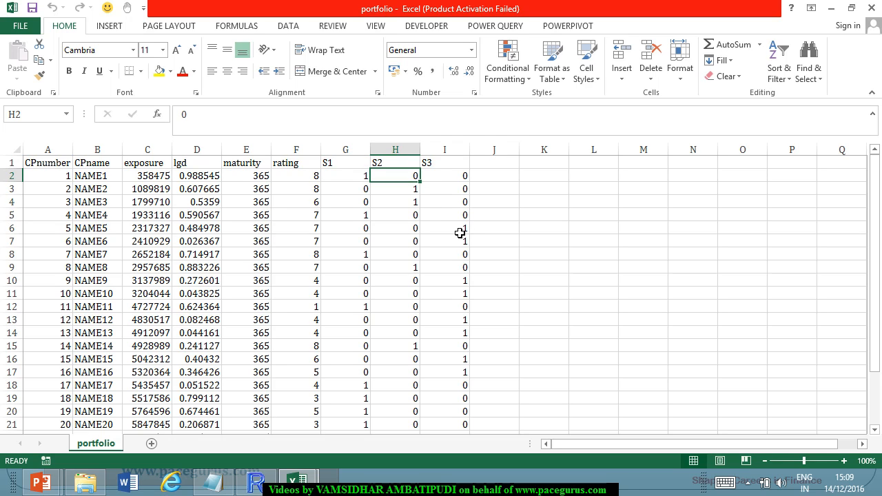
left_click(159, 179)
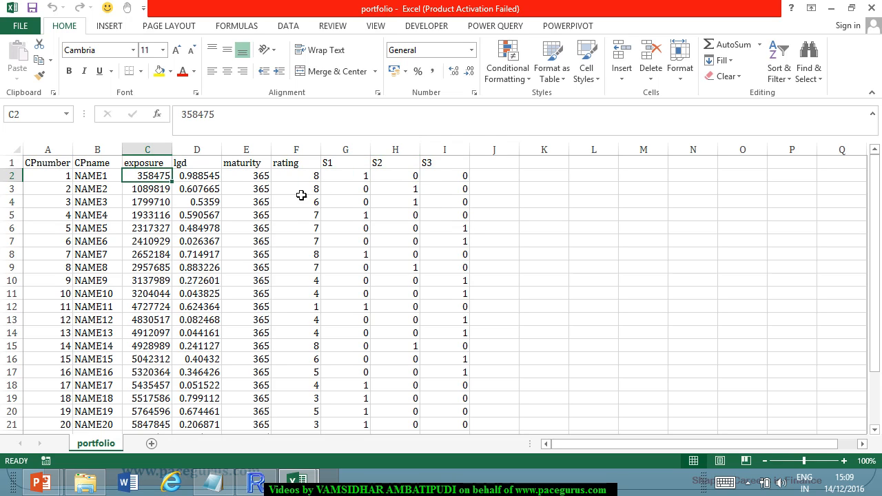
left_click(350, 179)
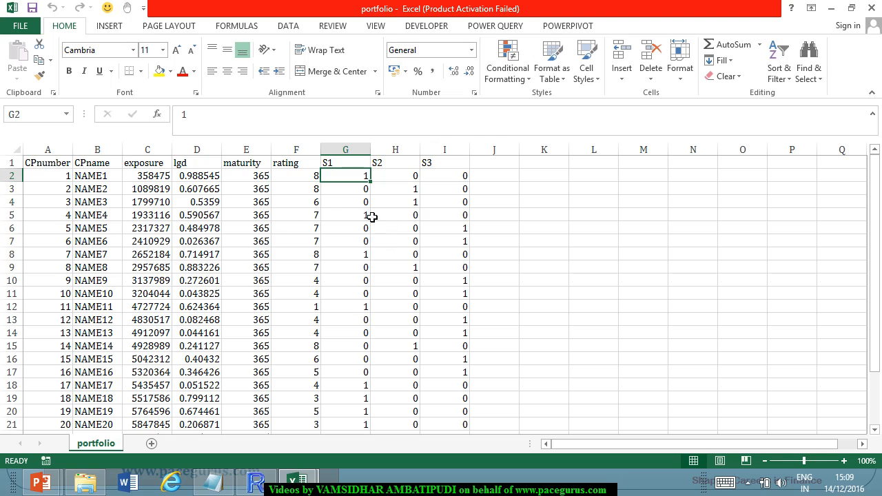
left_click(408, 176)
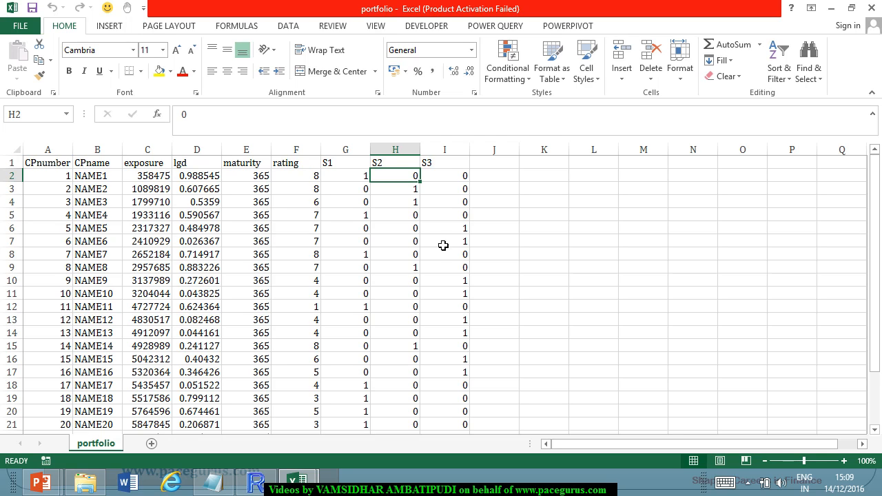
Highlight the S1 to S3 values of the first seven counterparties, then select the whole columns G to P.
left_click_drag(365, 177, 450, 261)
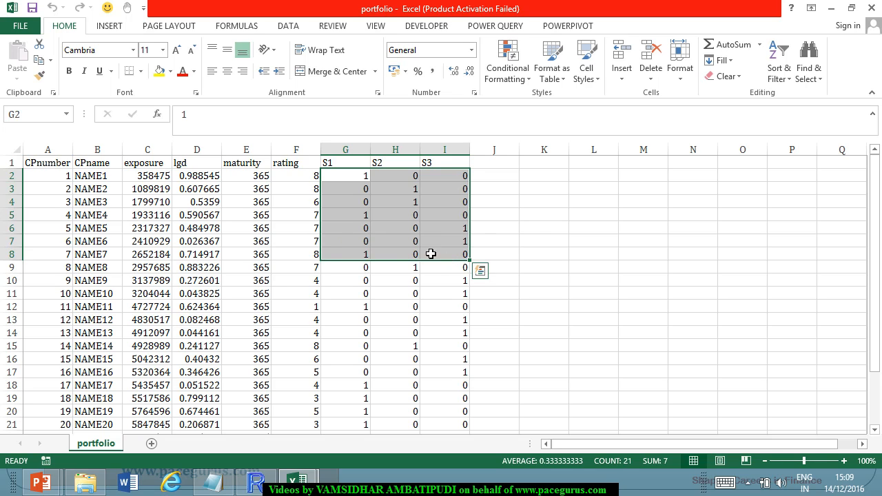
left_click(353, 218)
left_click(347, 181)
left_click_drag(347, 183, 570, 187)
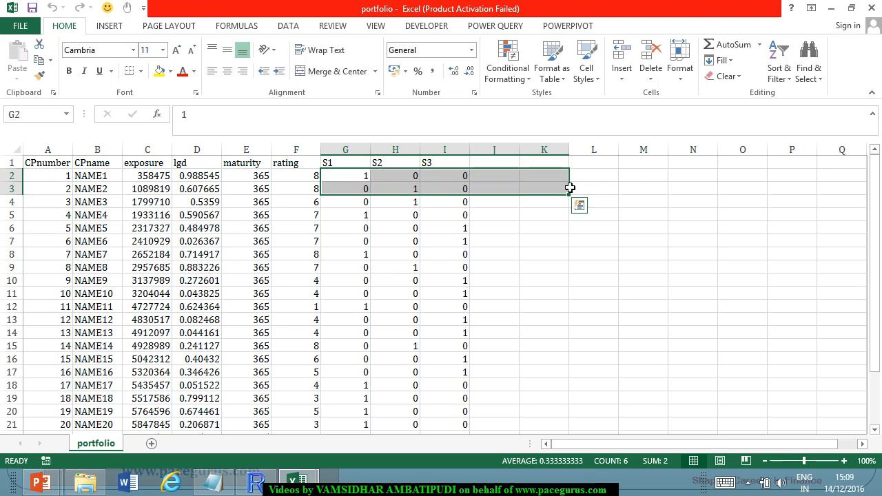
left_click(542, 217)
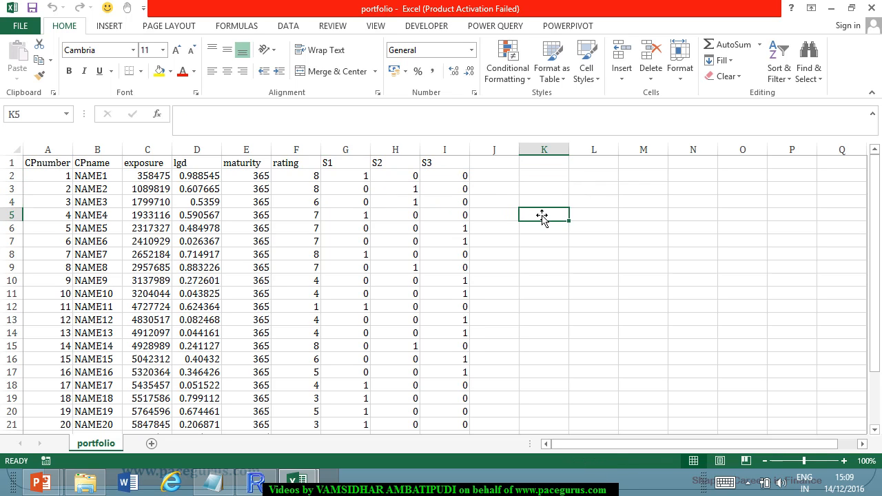
left_click_drag(345, 150, 774, 193)
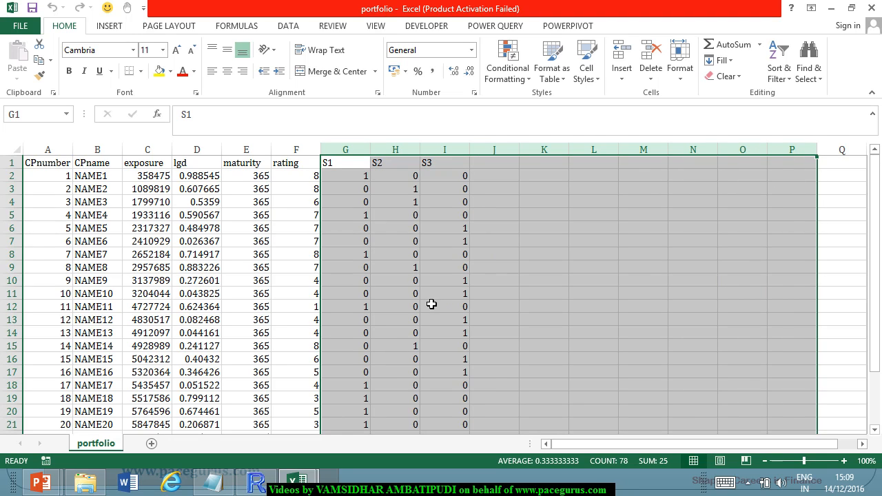
Look through the portfolio rows, then return to the rating_pd workbook and review its PD and SD headers.
left_click(416, 274)
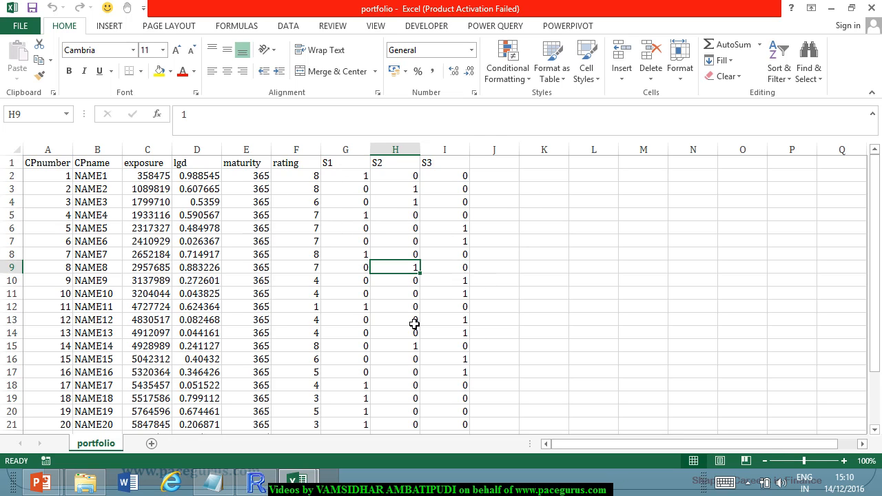
scroll(221, 248, "down", 2)
scroll(224, 254, "up", 2)
key("alt+Tab")
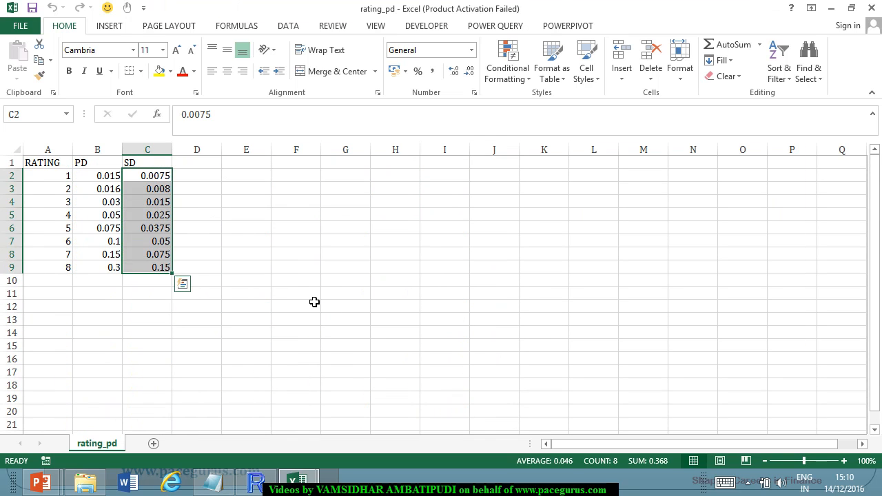
left_click(219, 267)
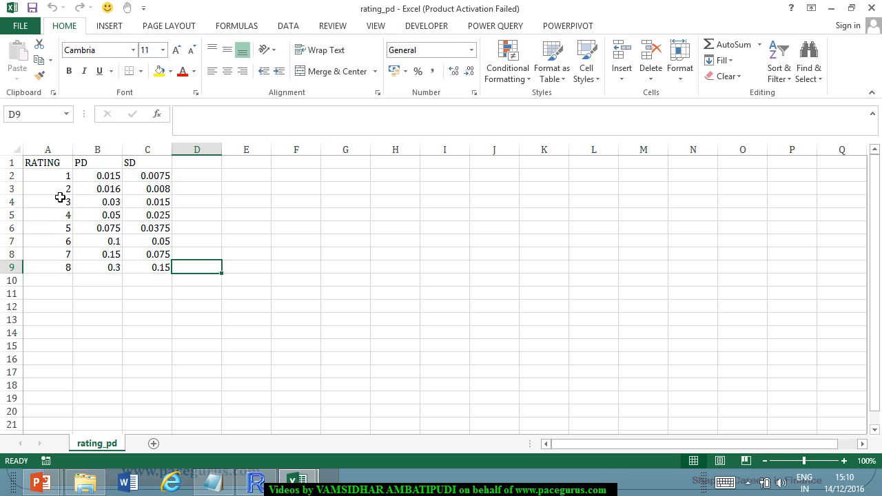
left_click(116, 168)
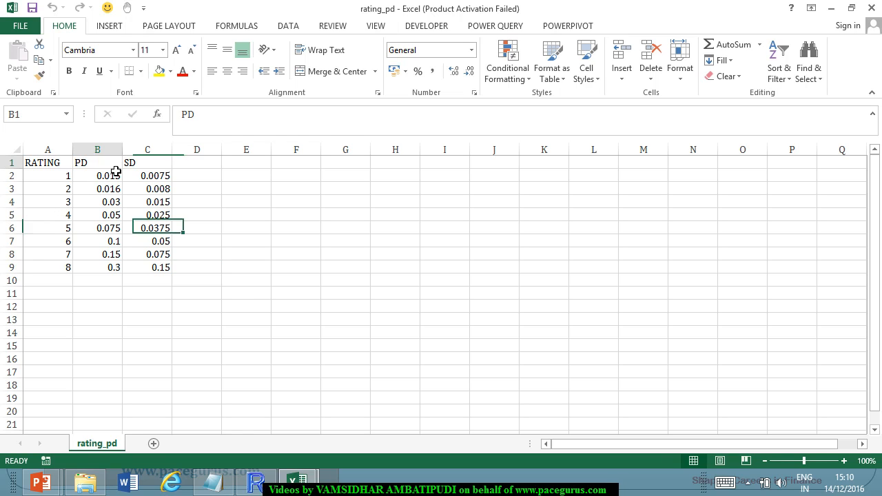
key("Right")
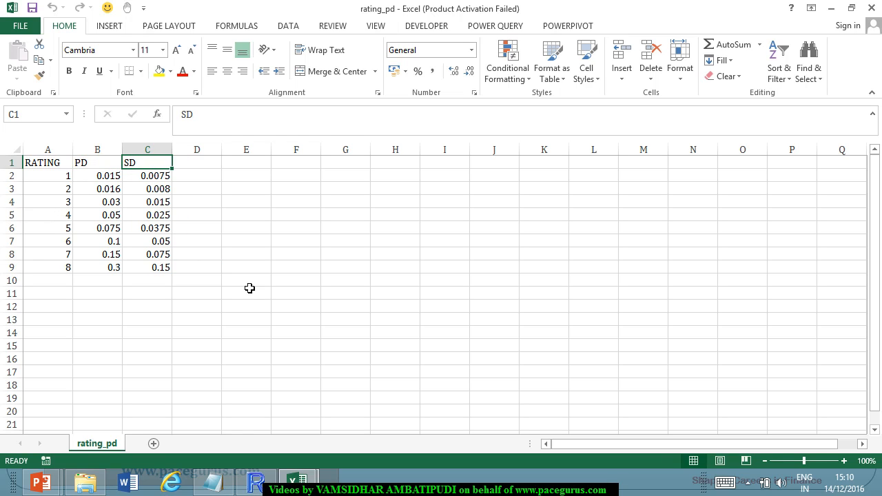
Switch to the PowerPoint slide show to view the crp.CSFP-package slide.
left_click(297, 479)
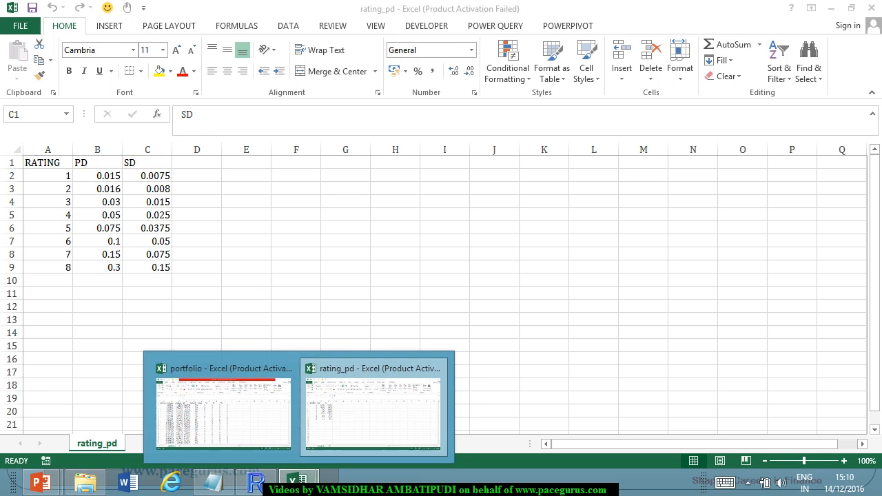
mouse_move(40, 483)
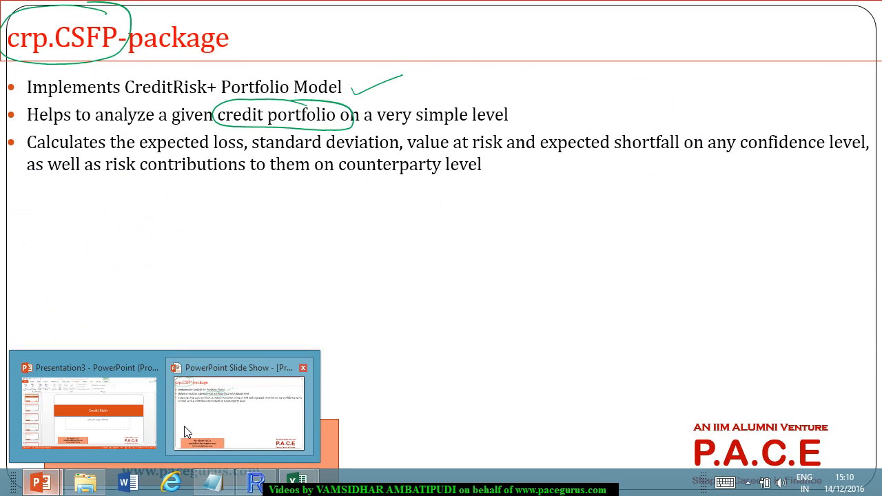
left_click(184, 426)
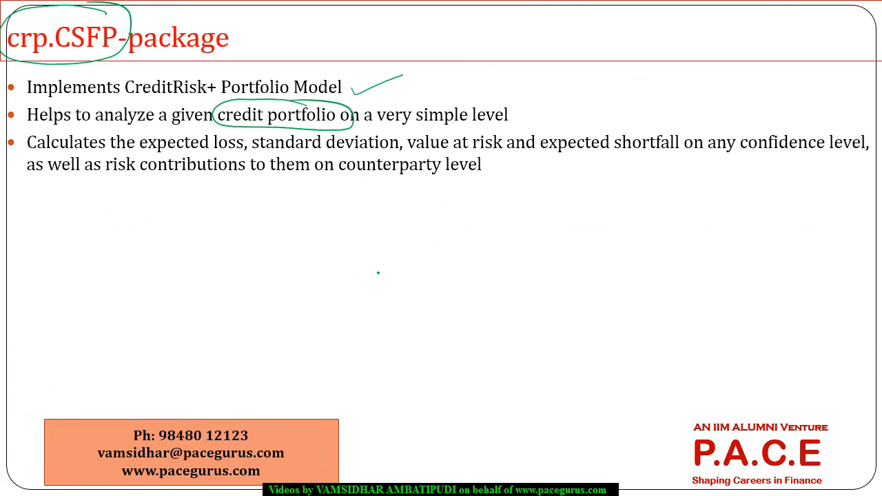
Return to the portfolio workbook in Excel and highlight the entire exposure column.
key("alt+Tab")
key("Tab")
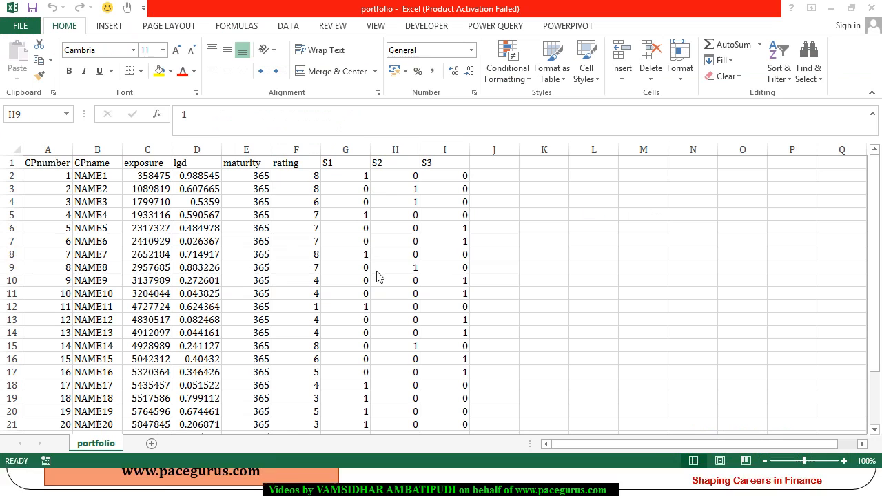
left_click(293, 215)
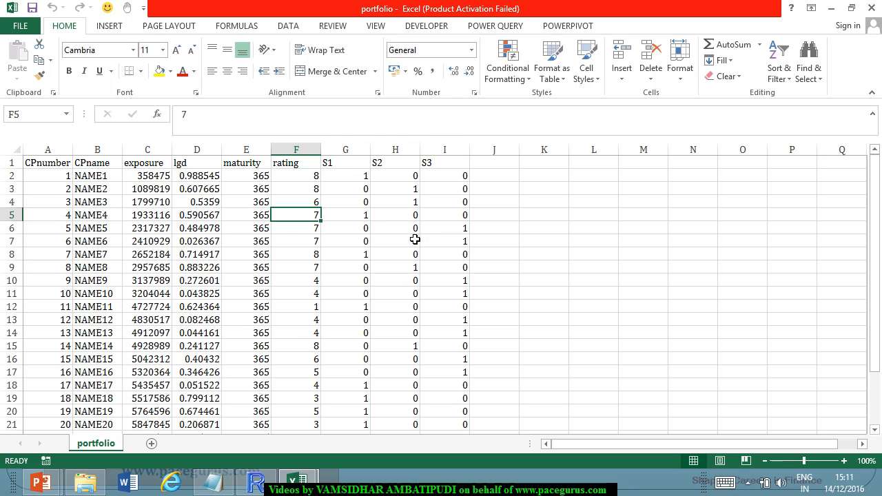
left_click(159, 157)
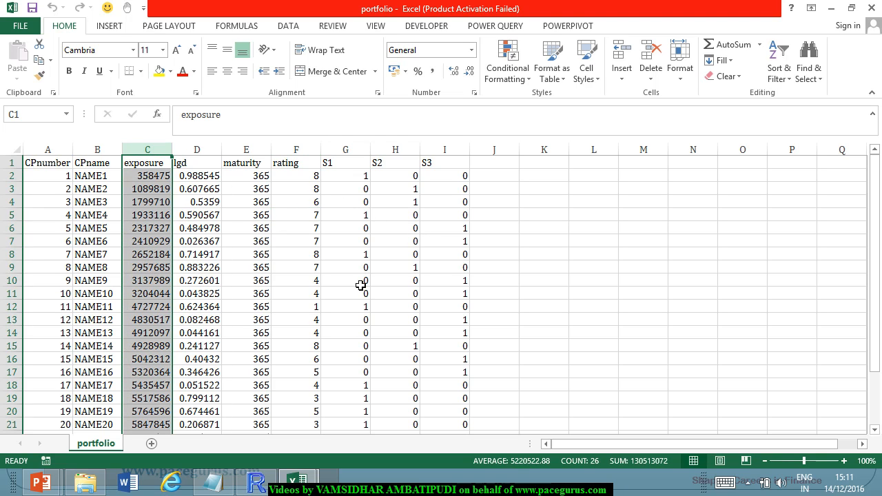
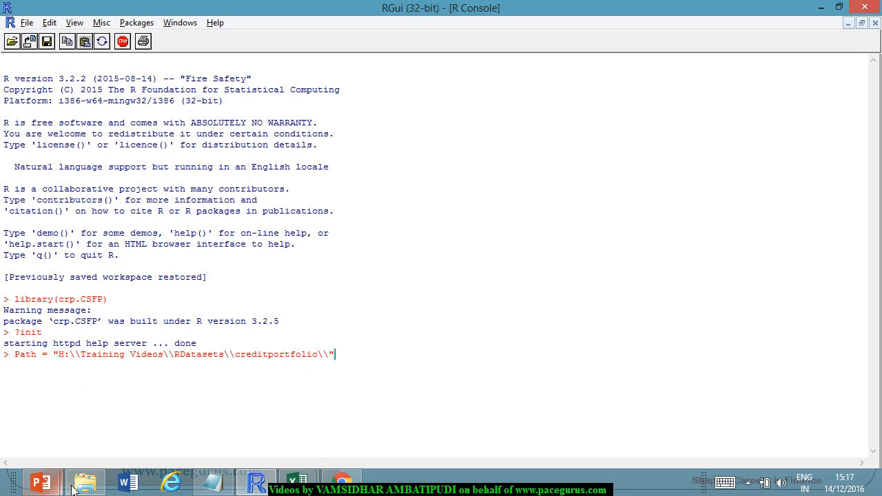
Check the files in the creditportfolio folder, then return to the R console and run the Path assignment.
left_click(97, 491)
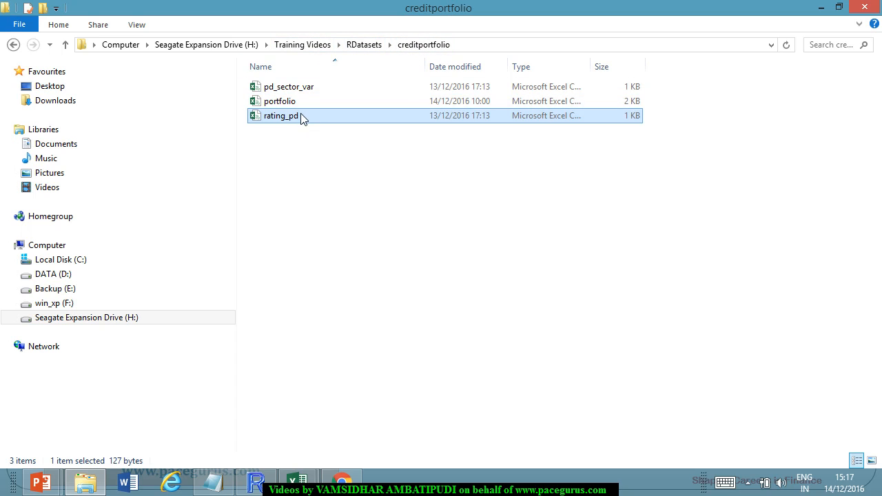
key("alt+Tab")
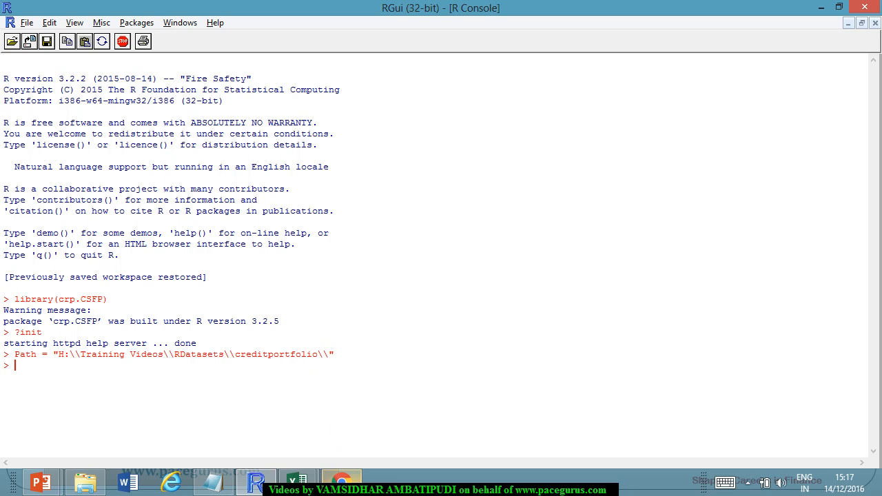
Copy the portfolio=read.csv line from the Notepad script and paste it at the R console prompt.
mouse_move(341, 481)
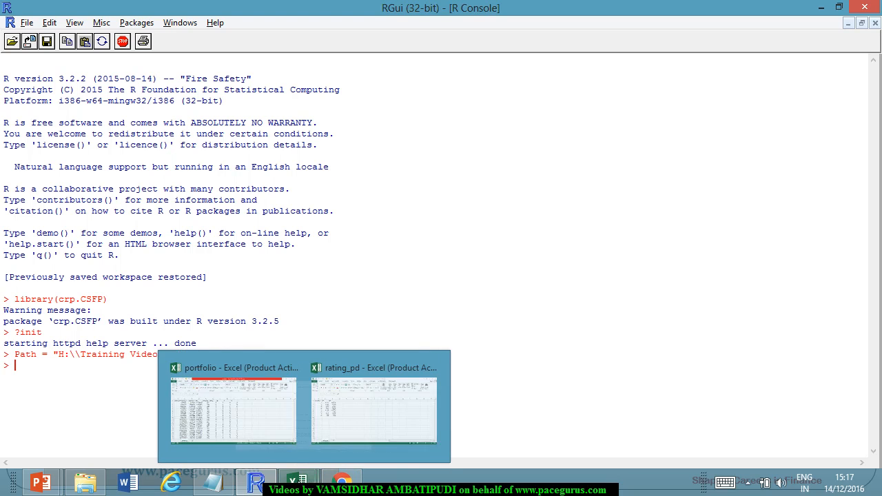
left_click(213, 481)
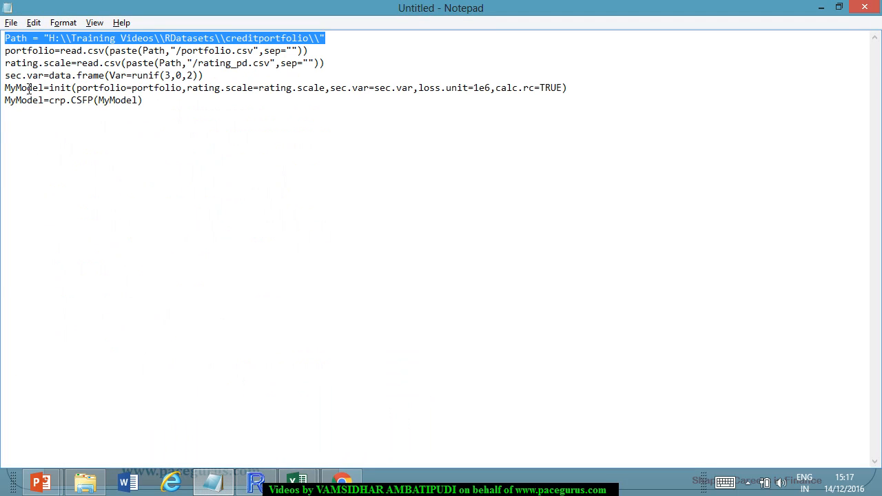
left_click_drag(7, 52, 310, 51)
key("ctrl+c")
key("alt+Tab")
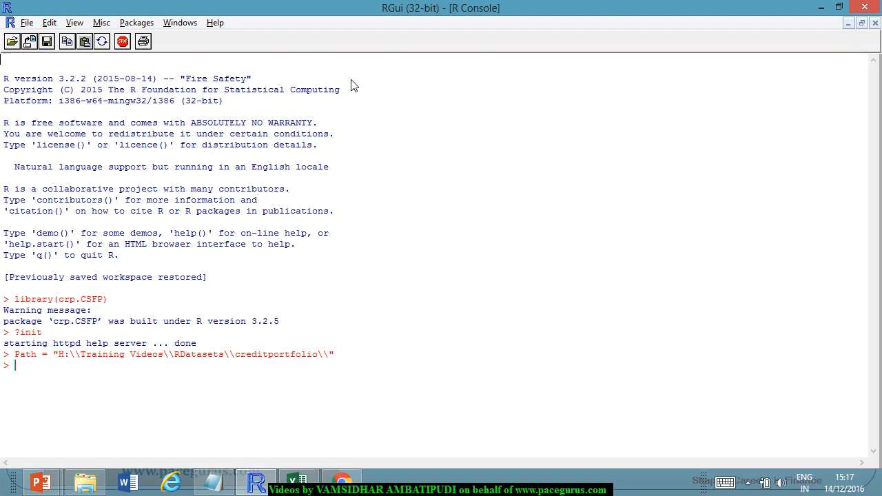
key("ctrl+v")
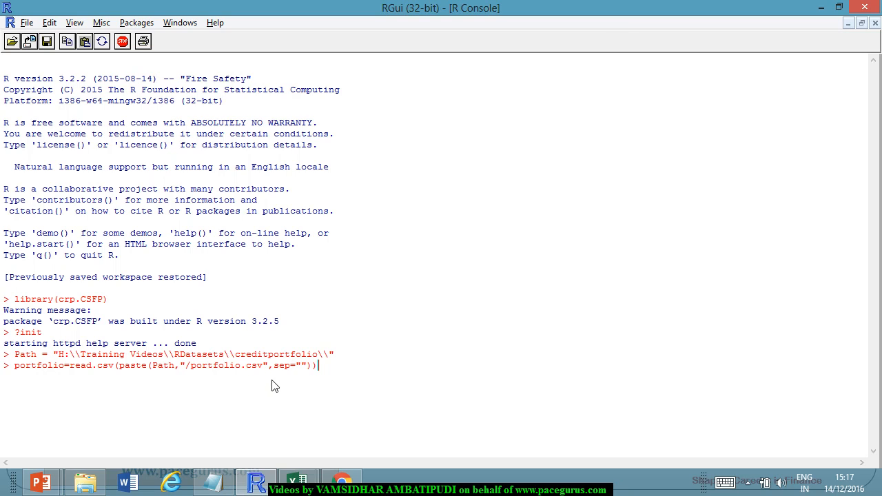
Remove the slash before portfolio.csv in the pasted command and run it to read the portfolio data.
key("Left")
key("Left")
key("Left")
key("Left")
key("Left")
key("Left")
key("Left")
key("Left")
key("Left")
key("Left")
key("Left")
key("Left")
key("Left")
key("Left")
key("Left")
key("Left")
key("Left")
key("Left")
key("Left")
key("Left")
key("Left")
key("Left")
key("BackSpace")
key("Return")
Print the portfolio data frame in the R console.
type("portfolio")
key("Return")
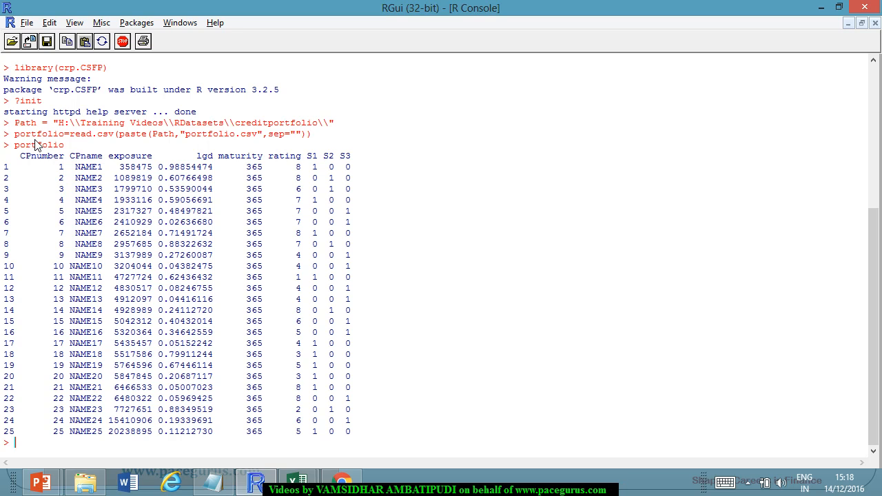
Copy the rating.scale=read.csv line from the Notepad script and paste it at the R console prompt.
key("alt+Tab")
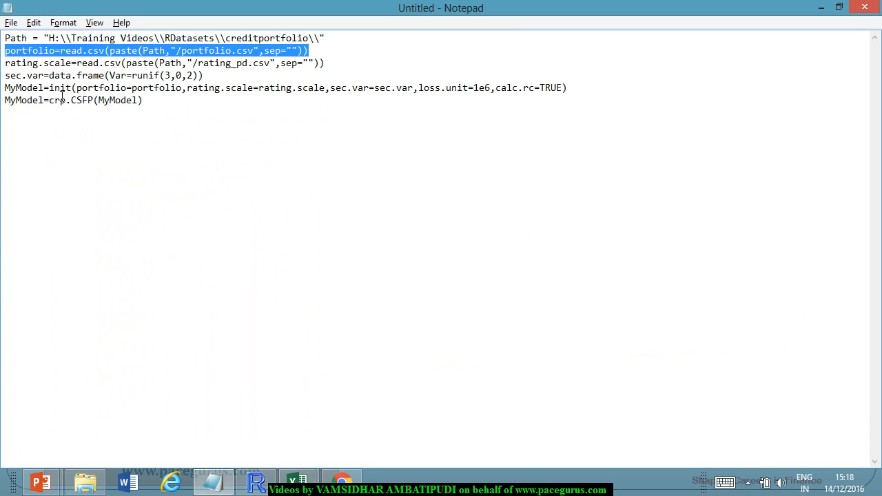
double_click(21, 65)
left_click_drag(52, 71, 326, 68)
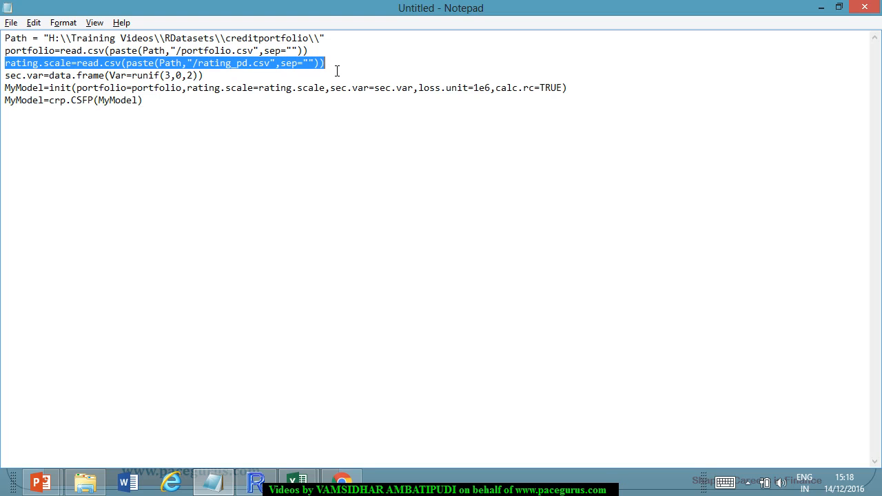
key("alt+Tab")
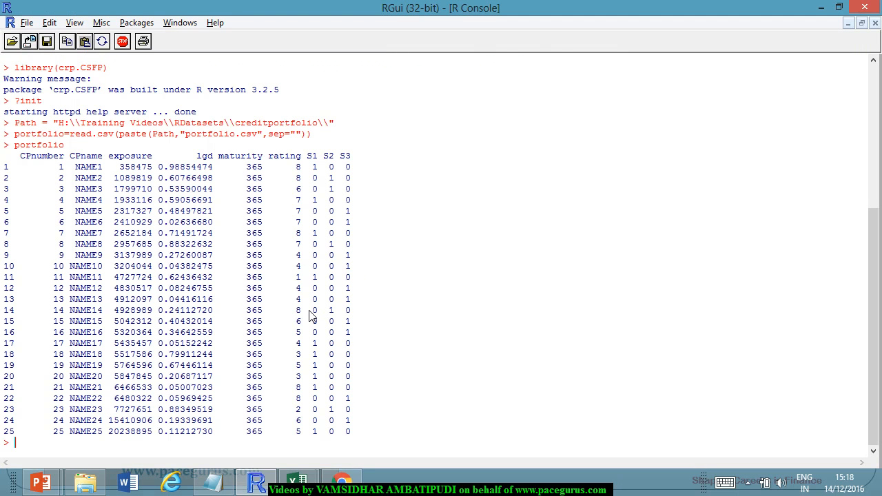
key("ctrl+v")
Look at the rating_pd workbook in Excel and its file in the creditportfolio folder, then return to R.
left_click(298, 483)
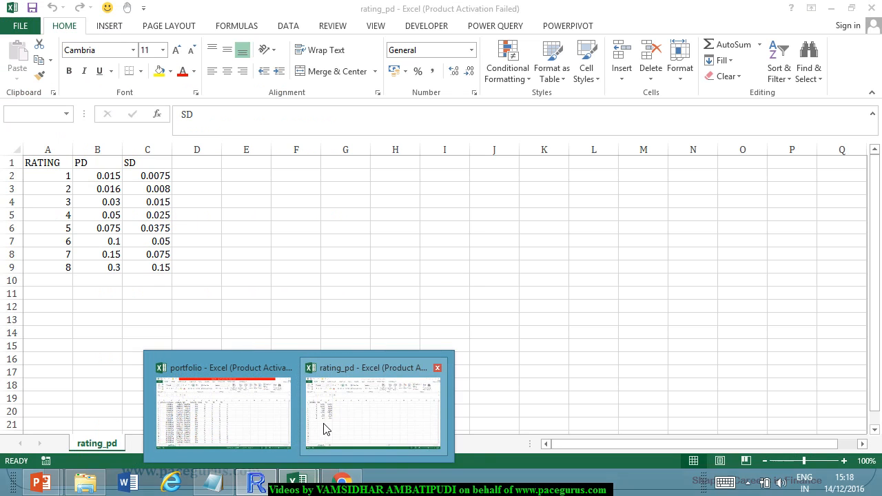
left_click(326, 429)
left_click(86, 486)
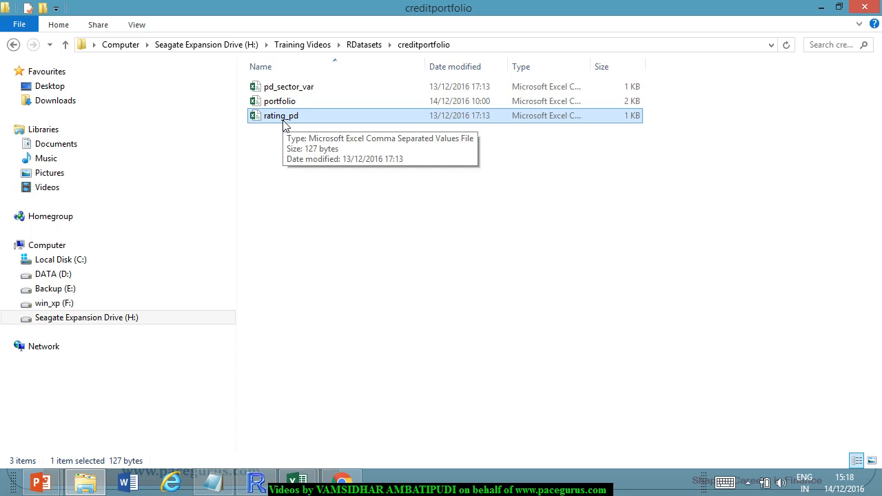
left_click(821, 9)
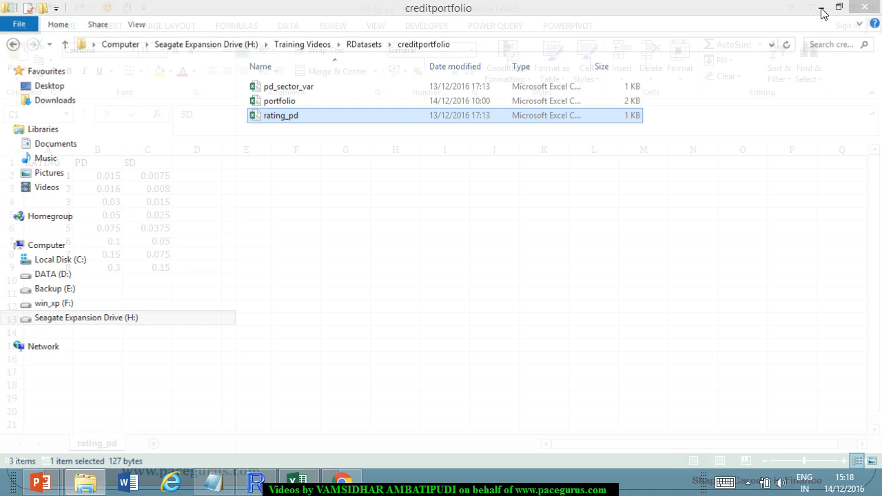
left_click(255, 483)
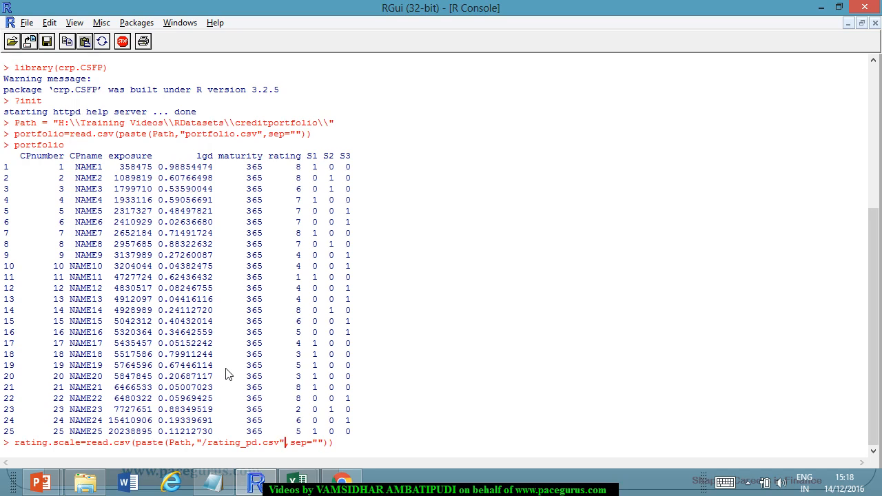
Remove the slash before rating_pd.csv in the pasted command and run it to read the rating scale.
key("Left")
key("Left")
key("BackSpace")
key("Return")
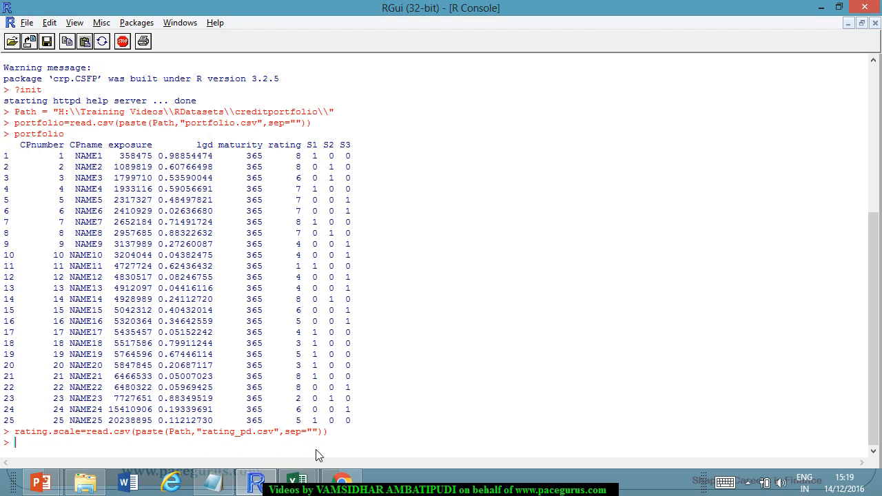
Print the rating.scale data frame in the R console.
type("rating.scale")
key("Return")
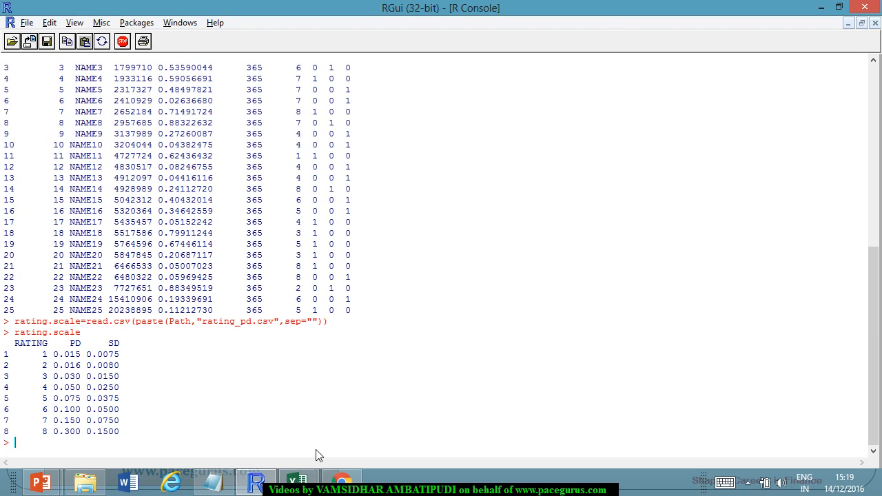
Review the usage arguments on the init help page in Chrome, then return to the R console.
left_click(342, 481)
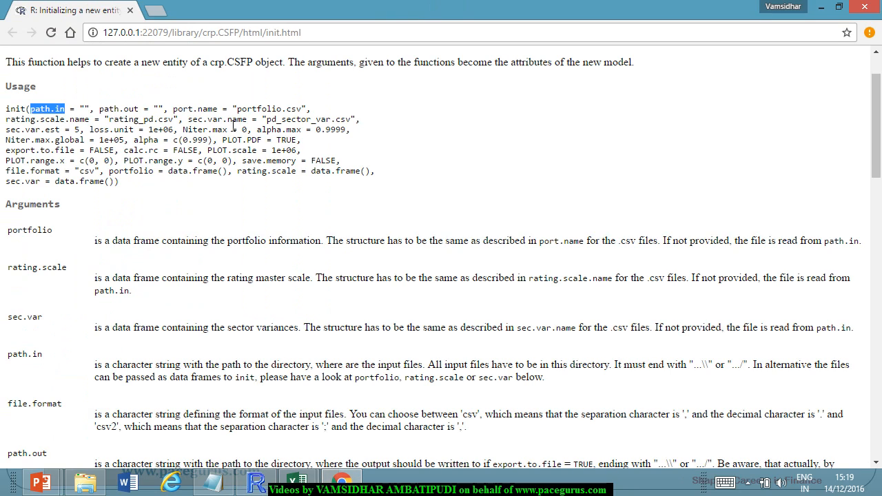
left_click(260, 179)
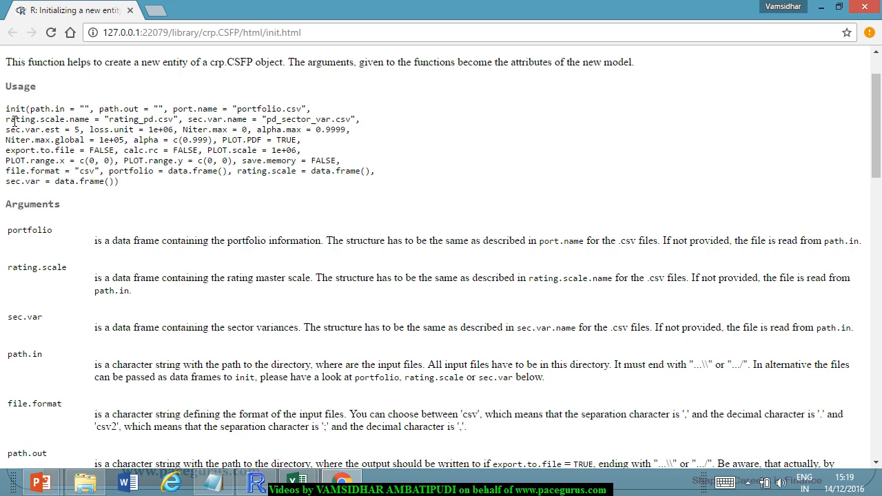
key("alt+Tab")
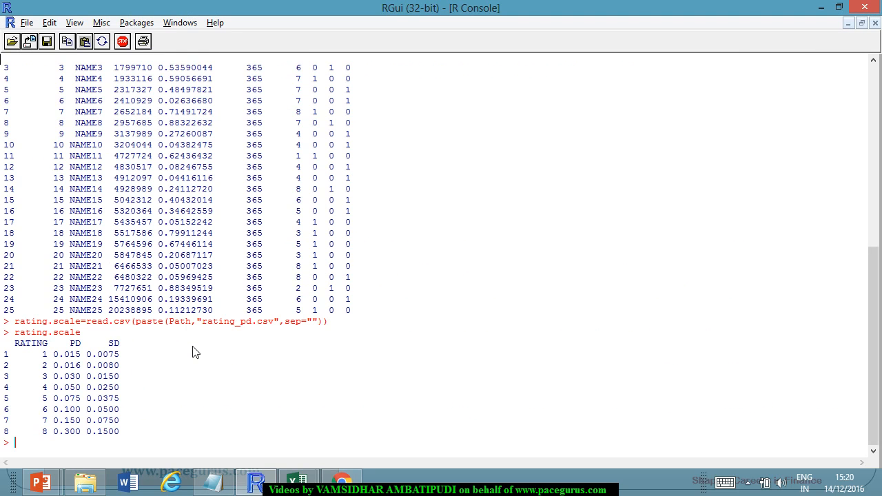
Begin the model initialization command with MyModel<-init( at the R prompt.
type("MyModel<-")
key("alt+Tab")
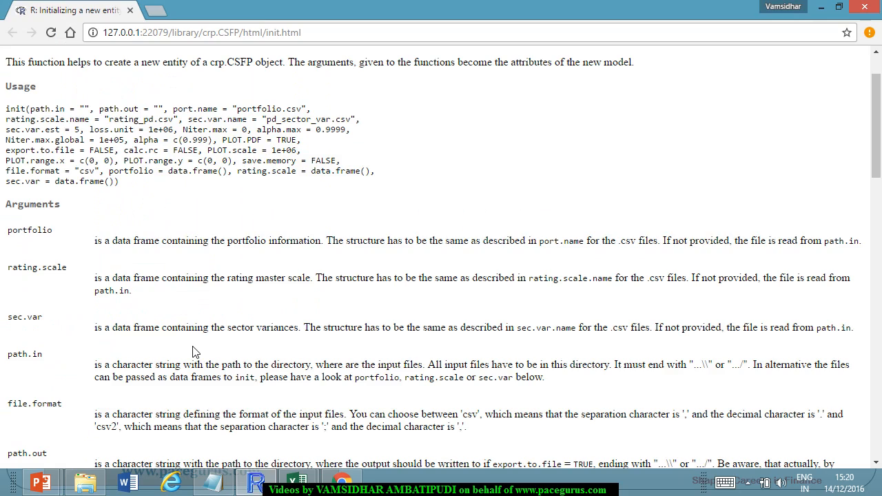
key("alt+Tab")
type("init")
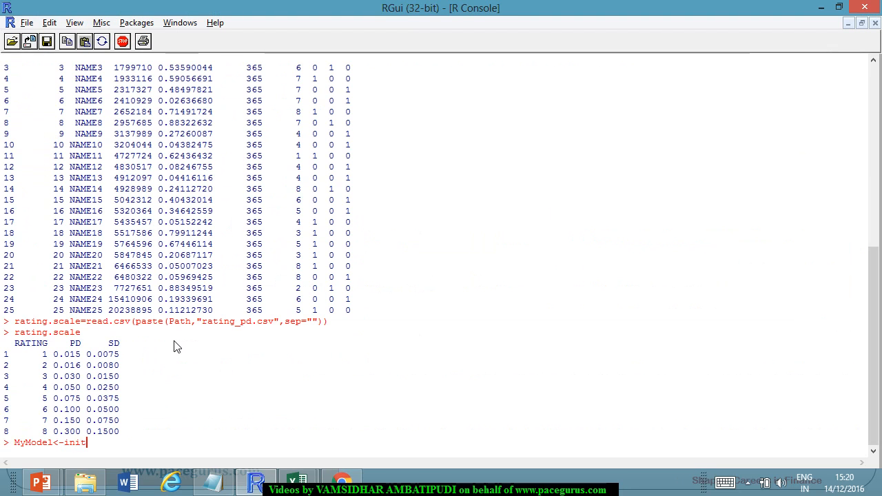
type("(")
Copy "path.in =" from the init help usage into the MyModel command and set it to PATH.
key("alt+Tab")
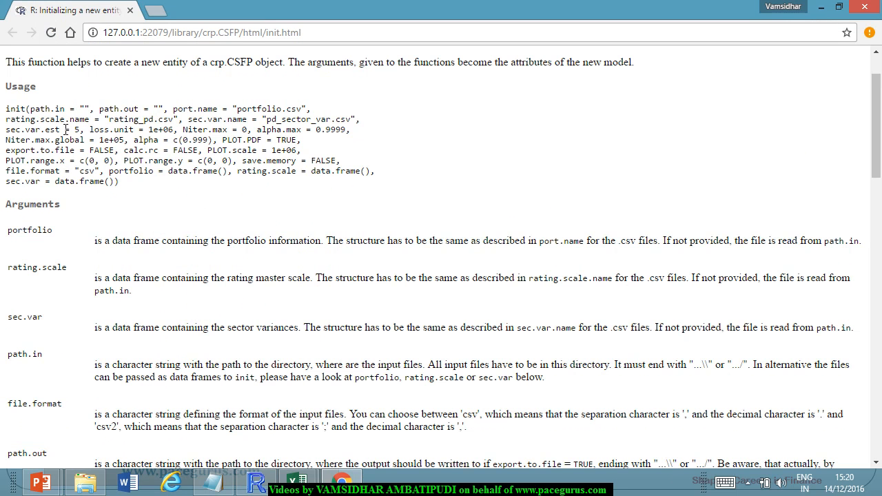
left_click_drag(31, 109, 75, 109)
key("ctrl+c")
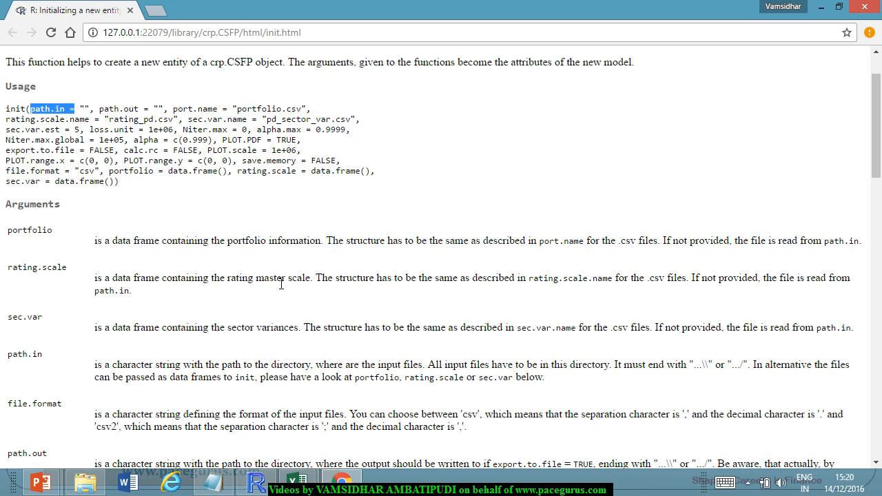
key("alt+Tab")
key("ctrl+v")
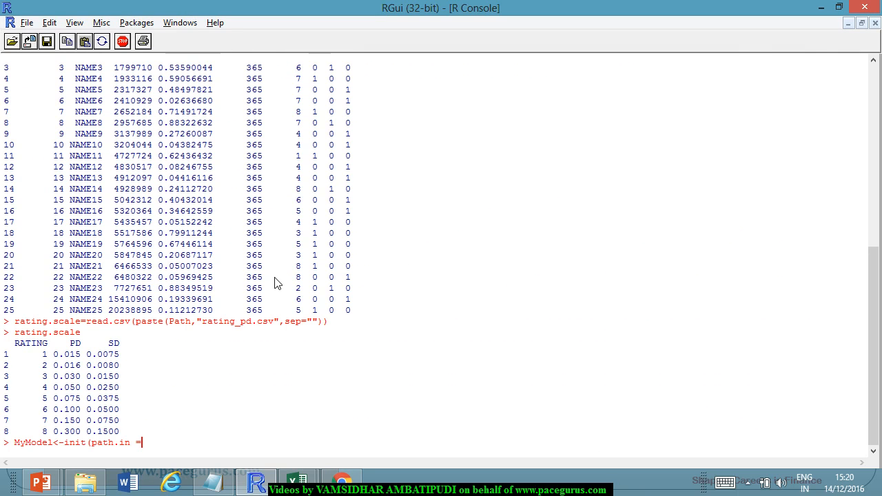
type("PATH,")
Switch to the PowerPoint init function slide, underline export.to.file in the path.out bullet, and return to the help page.
key("alt+Tab")
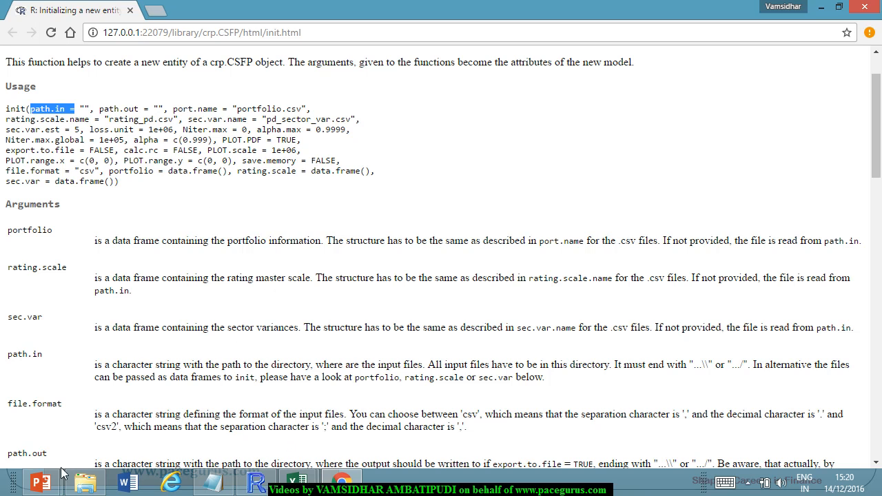
left_click(40, 483)
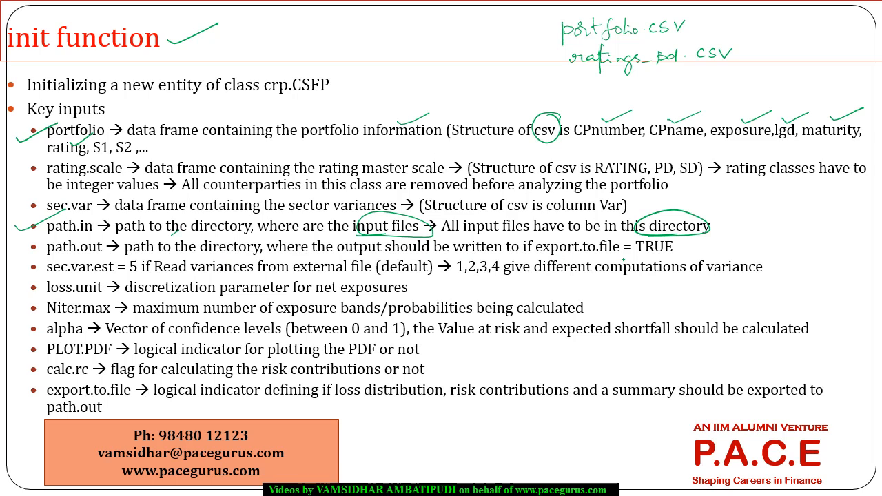
left_click_drag(559, 258, 639, 252)
key("alt+Tab")
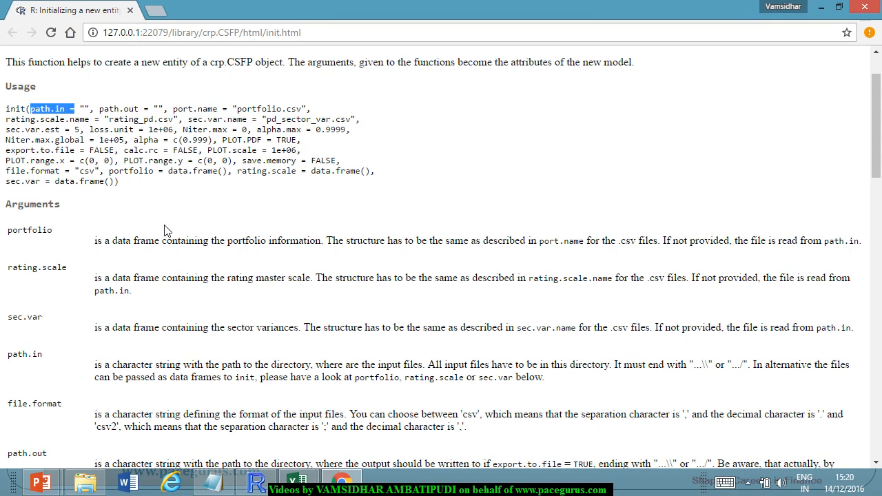
Highlight "path.out =" in the init help usage, then return to the unfinished MyModel command in R.
left_click_drag(99, 109, 156, 118)
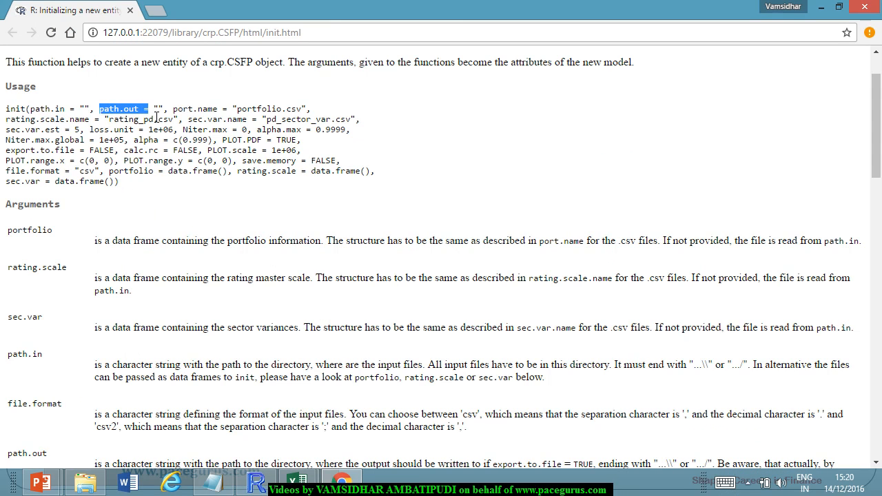
key("alt+Tab")
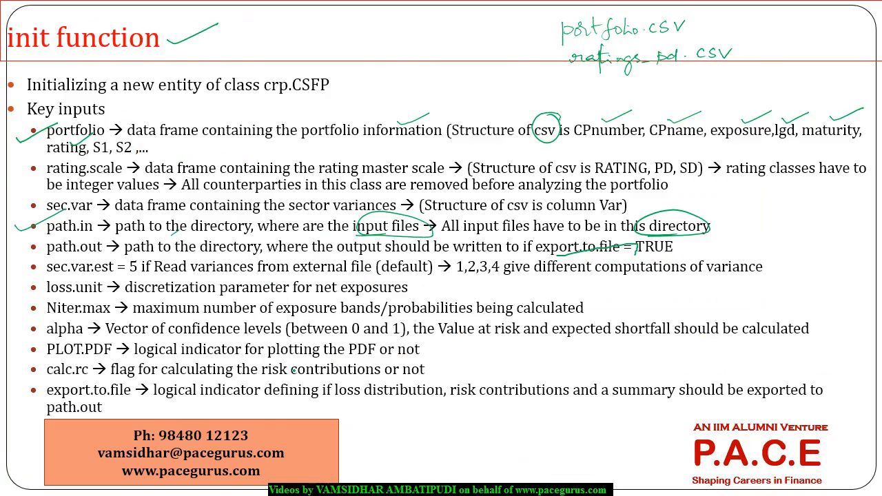
key("alt+Tab")
key("alt+Tab")
key("Tab")
key("Tab")
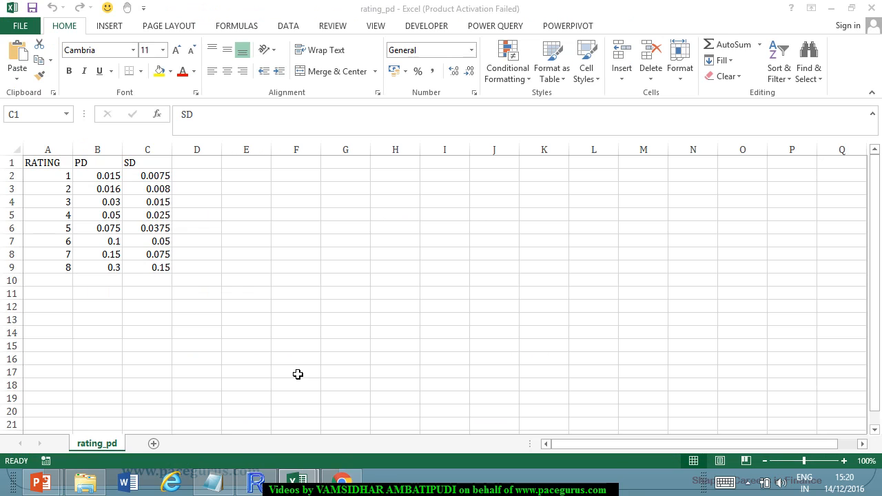
key("alt+Tab")
key("alt+Tab")
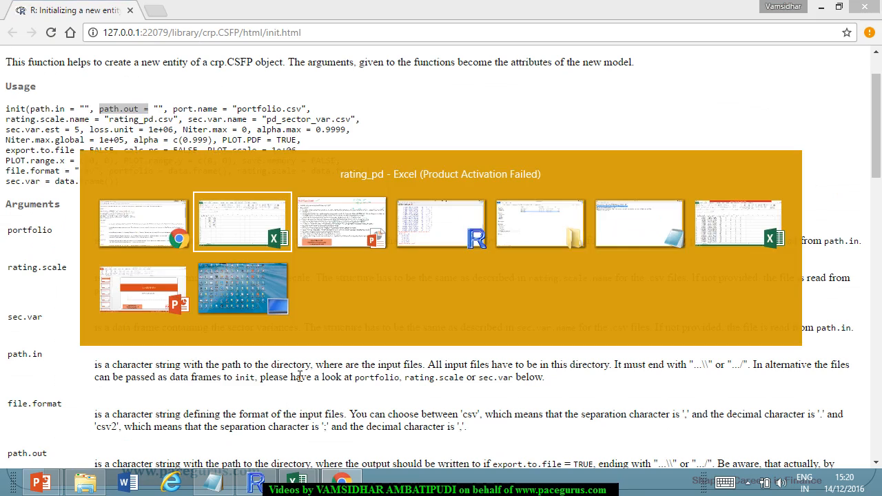
key("Tab")
key("Tab")
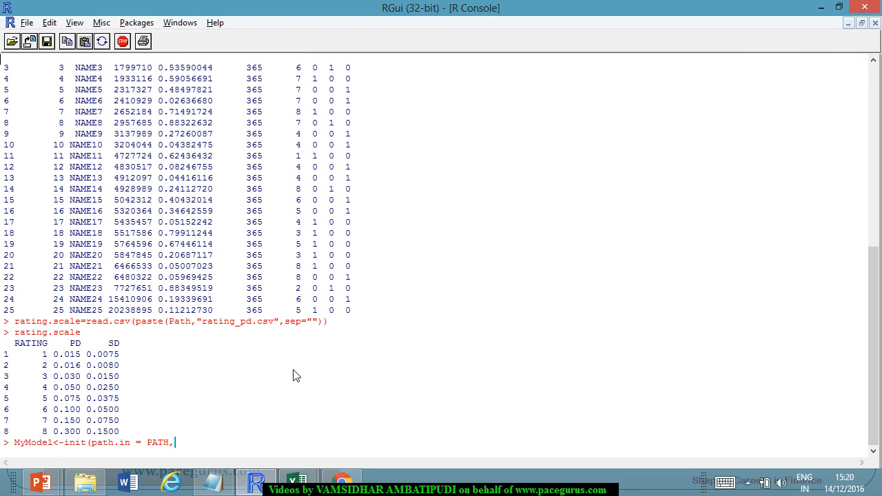
Add the argument path.out = PATH, to the init call.
type("path.out = PATH,")
Copy port.name = "portfolio.csv" from the init help usage and add it to the init call in R.
key("alt+Tab")
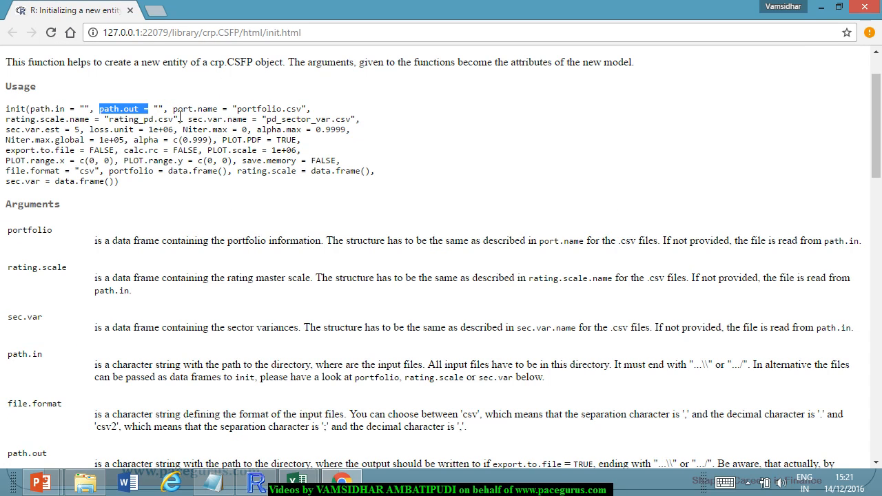
left_click_drag(173, 109, 311, 111)
key("ctrl+c")
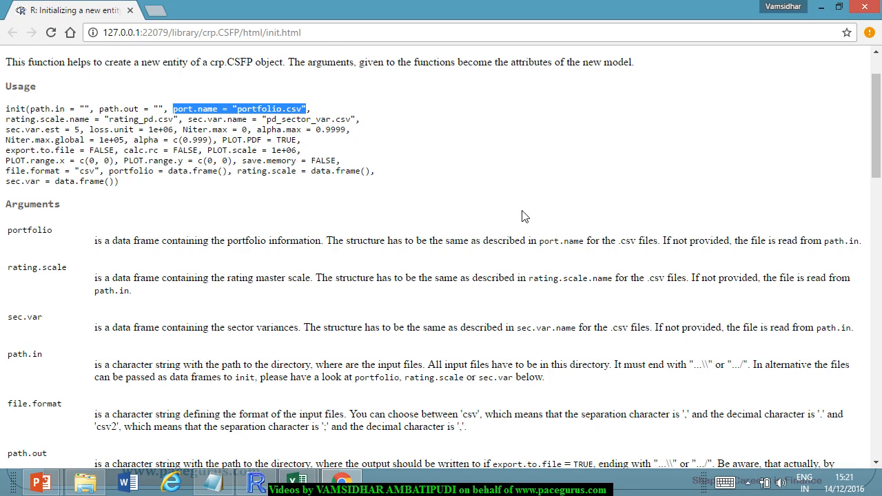
key("alt+Tab")
key("ctrl+v")
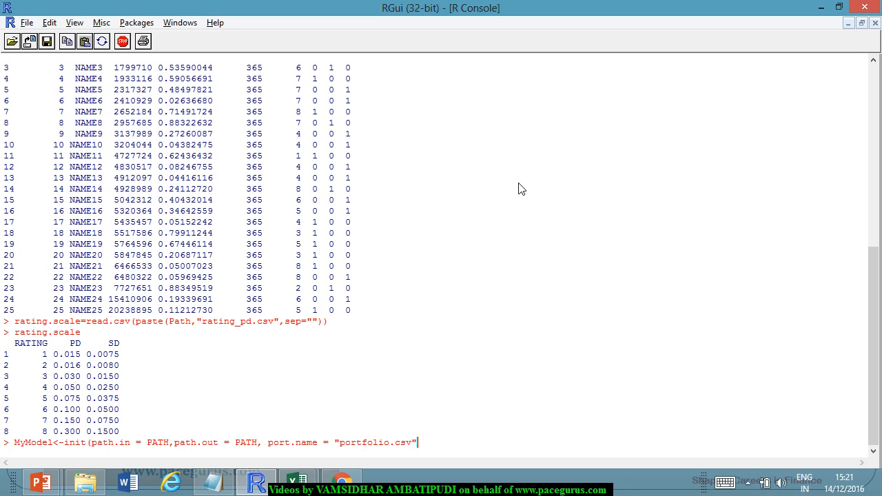
Copy rating.scale.name = "rating_pd.csv" from the init help usage and add it, after a comma, to the init call in R.
key("alt+Tab")
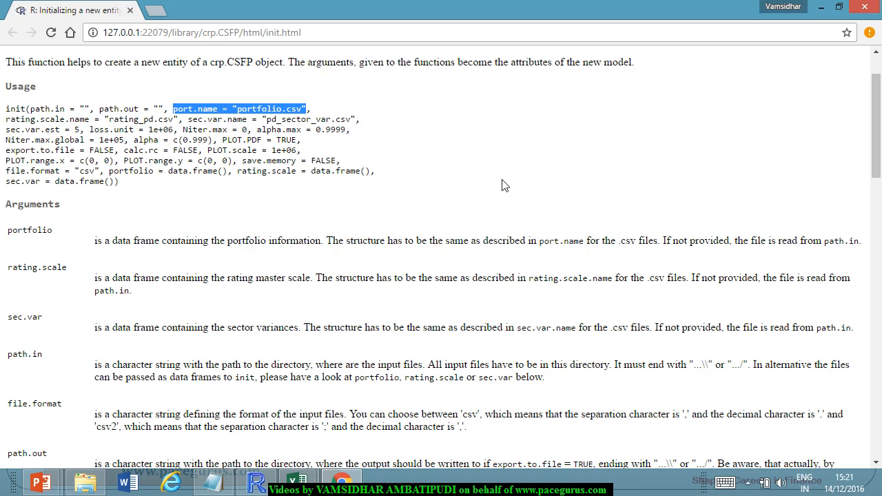
scroll(394, 154, "down", 2)
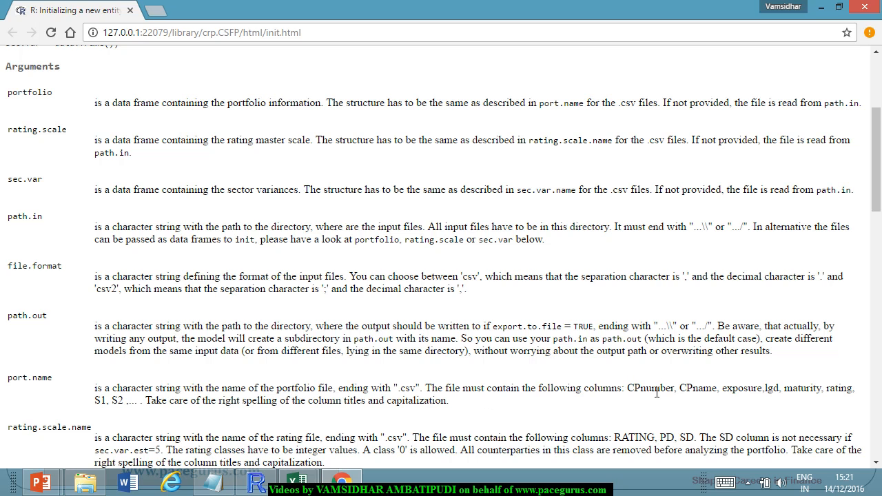
scroll(499, 368, "up", 3)
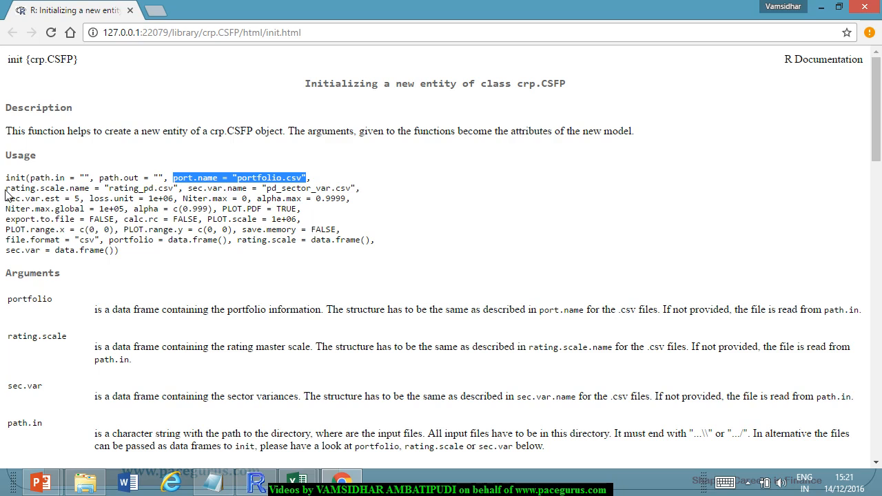
left_click_drag(6, 192, 185, 191)
key("ctrl+c")
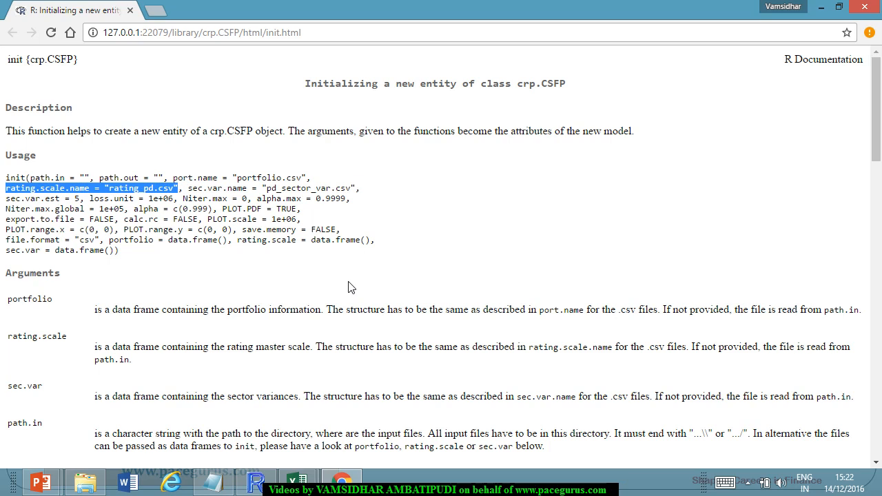
key("alt+Tab")
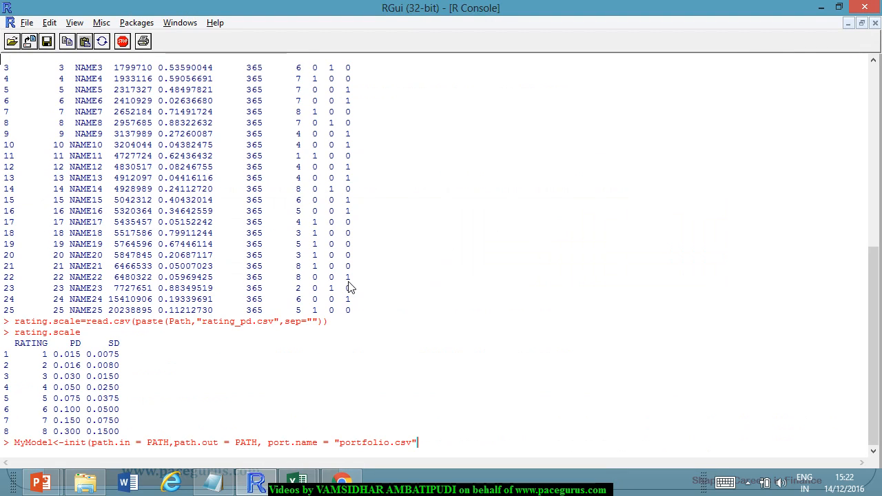
type(",")
key("ctrl+v")
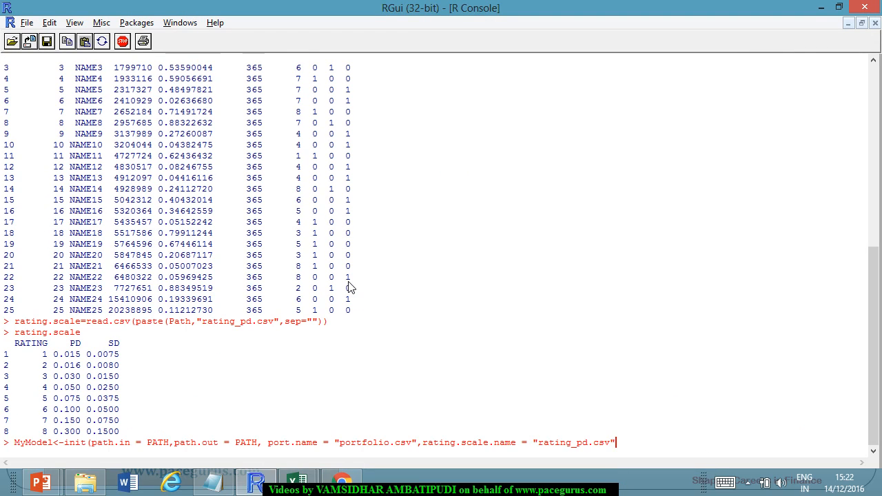
Copy sec.var.name = "pd_sector_var.csv", from the init help usage and append it to the init call in R.
key("alt+Tab")
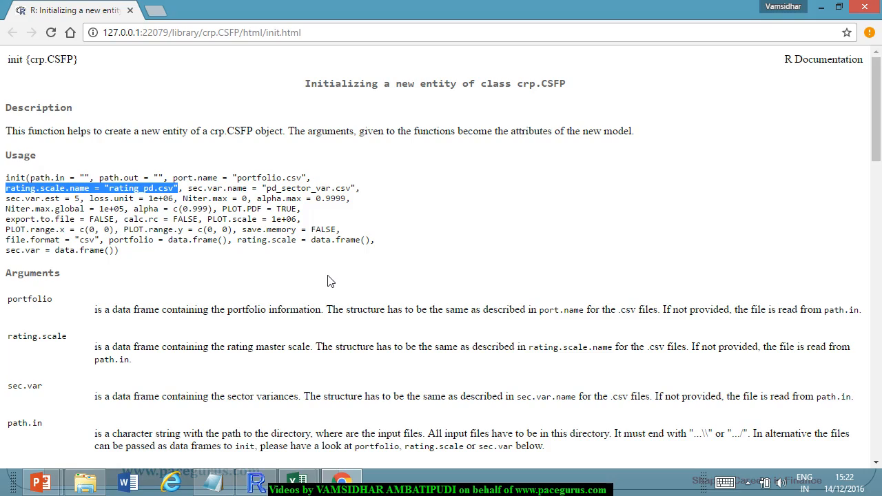
scroll(329, 282, "down", 15)
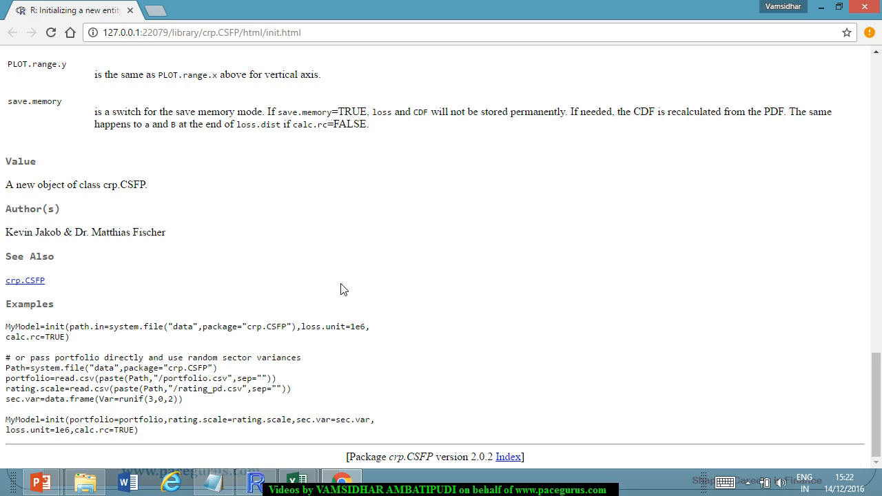
scroll(343, 289, "up", 20)
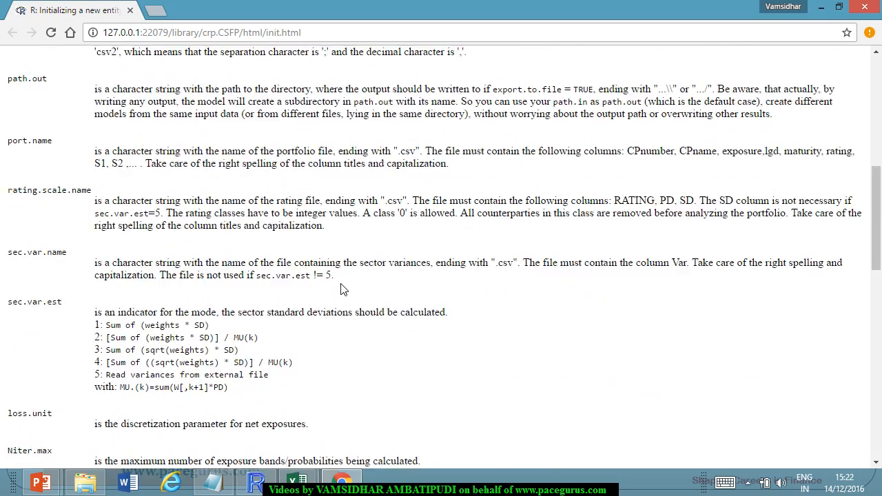
scroll(347, 290, "up", 1)
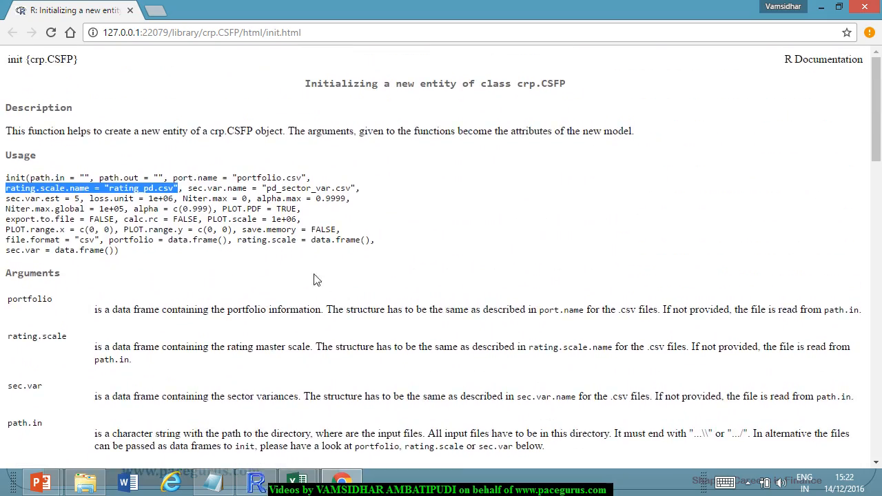
left_click(195, 196)
left_click_drag(188, 191, 366, 193)
key("ctrl+c")
key("alt+Tab")
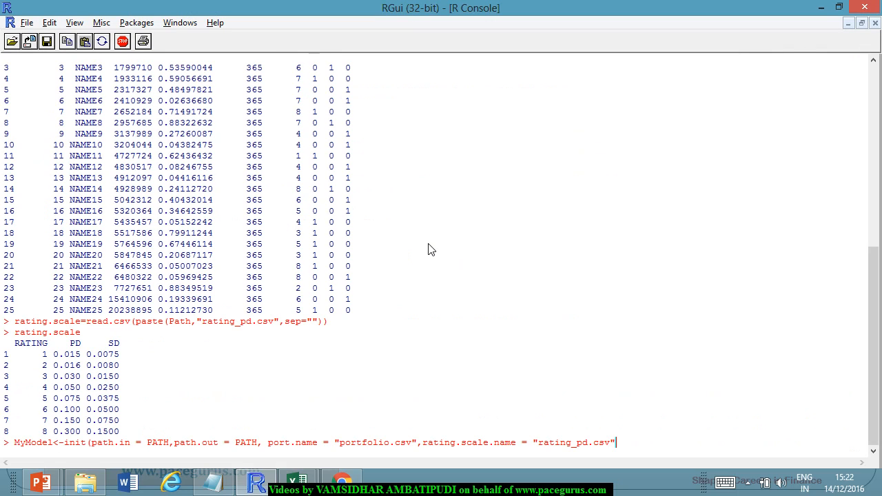
key("ctrl+v")
Copy "portfolio =" from the init help usage into the R call and complete the argument as portfolio = portfolio, with a trailing comma.
key("alt+Tab")
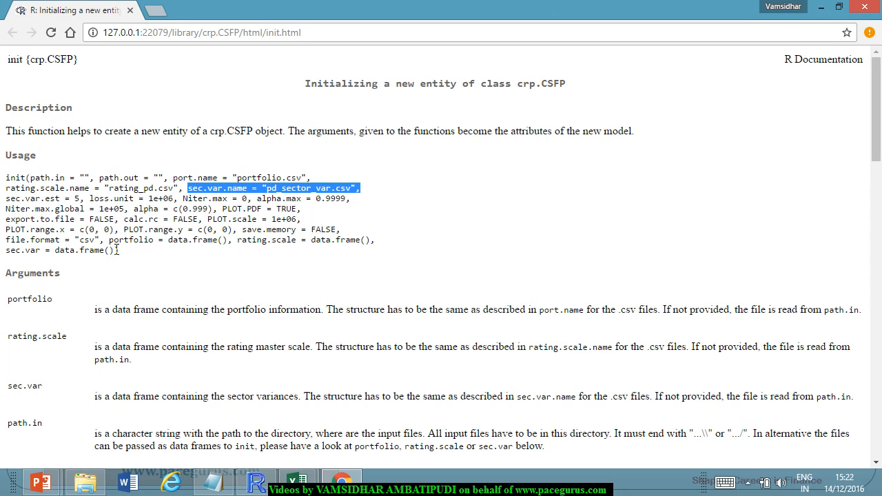
left_click_drag(109, 242, 167, 247)
key("ctrl+c")
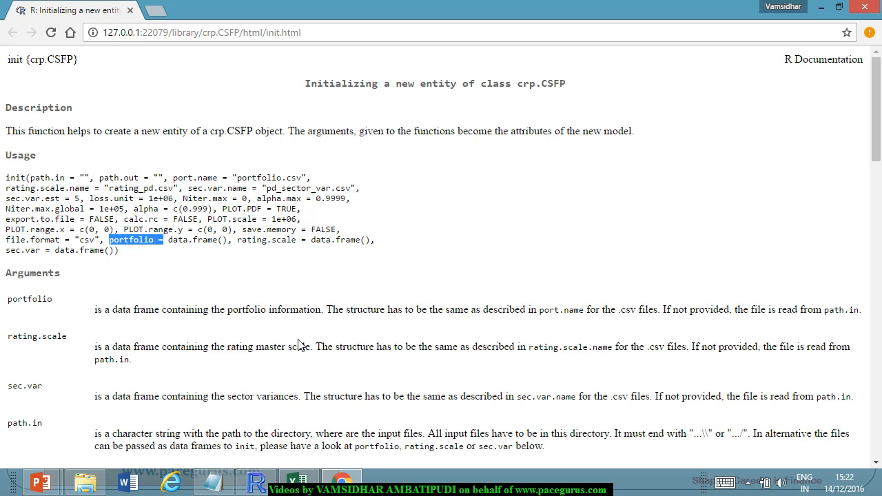
key("alt+Tab")
key("ctrl+v")
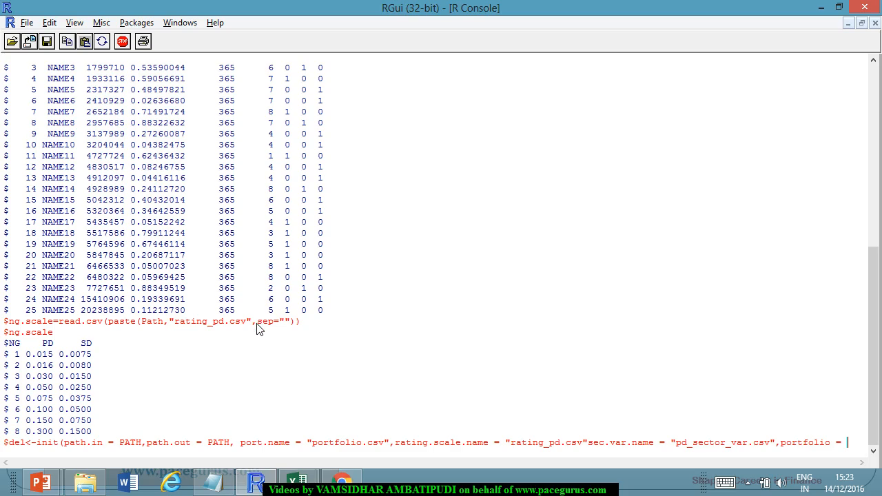
key("alt+Tab")
scroll(304, 398, "down", 20)
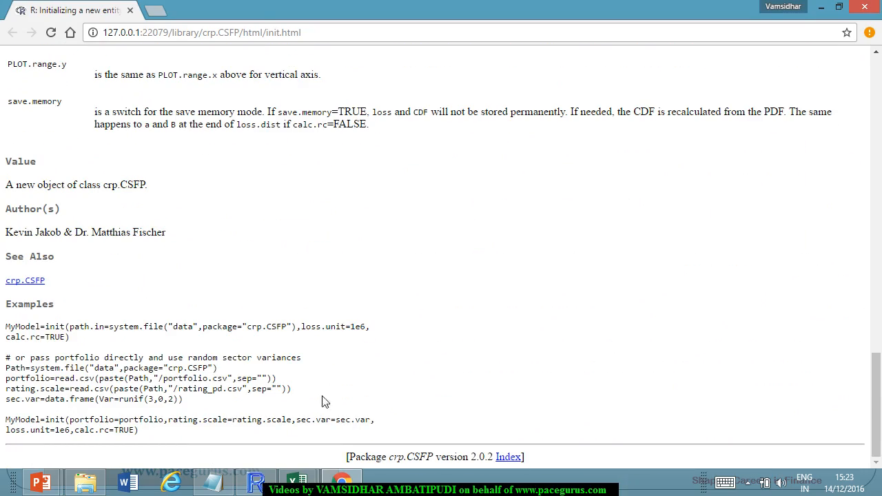
scroll(346, 367, "up", 20)
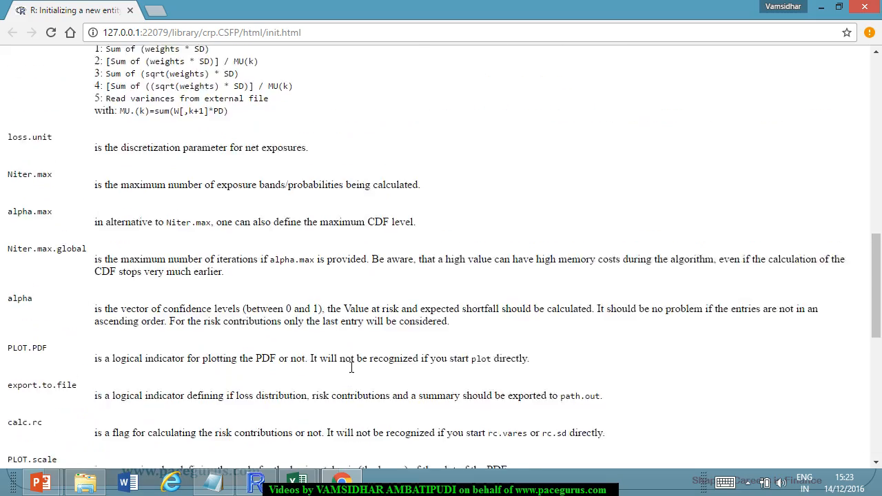
key("alt+Tab")
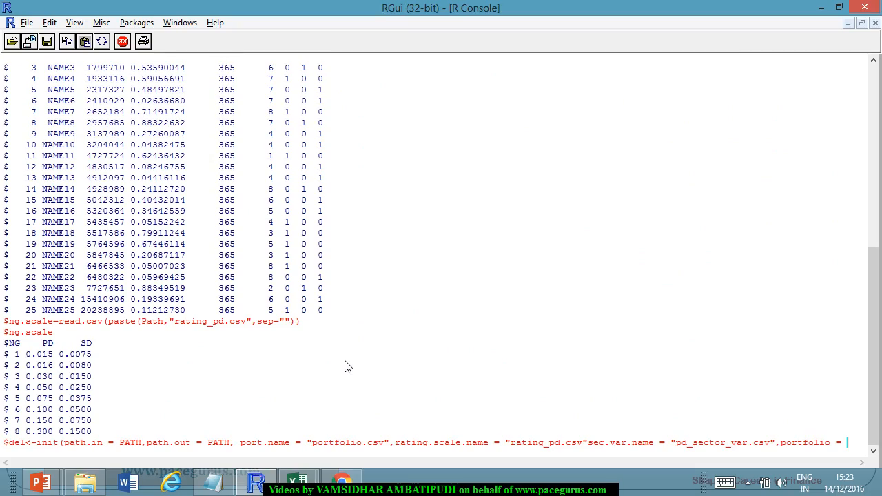
type("portfolio")
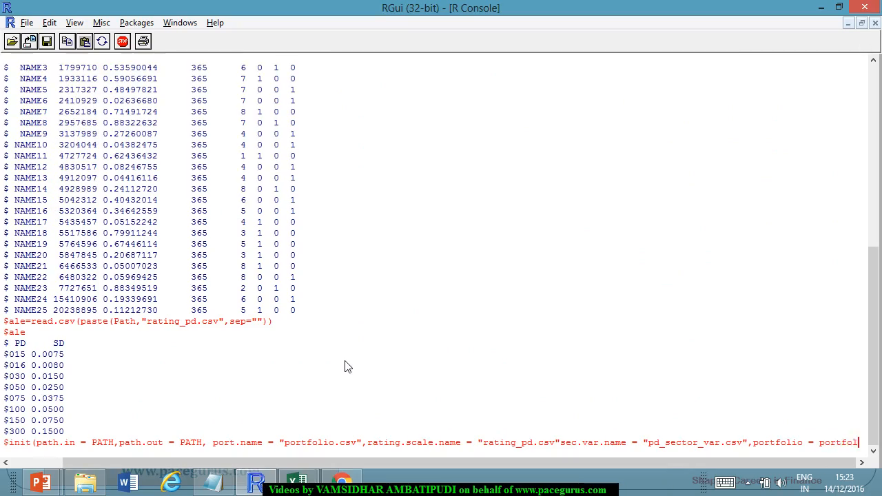
type(",")
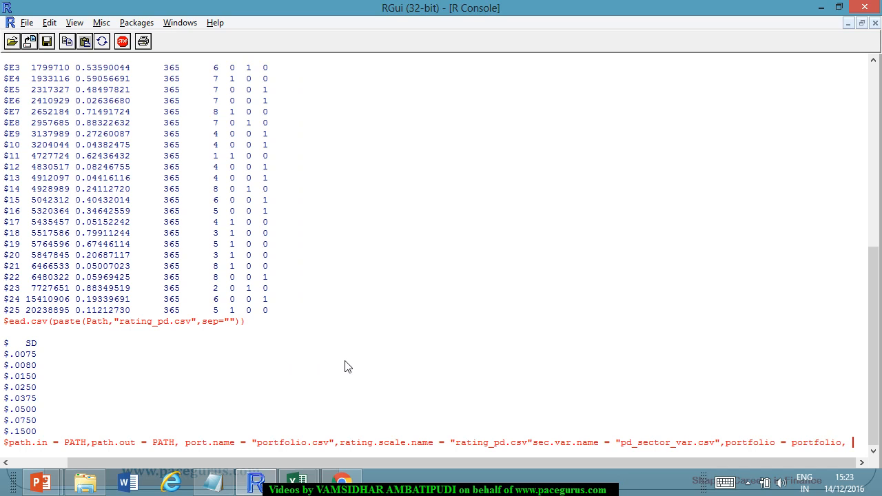
Copy "rating.scale =" from the init help usage into the R call and complete the argument as rating.scale = rating.scale.
key("alt+Tab")
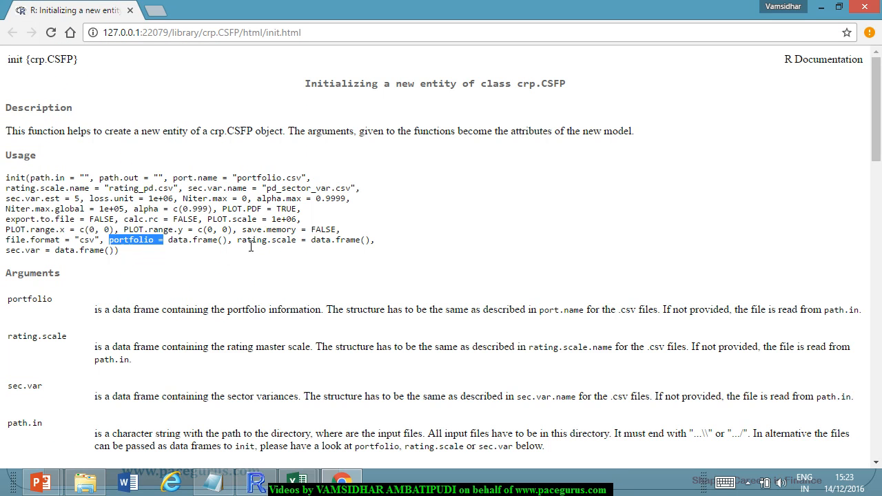
left_click_drag(237, 241, 306, 243)
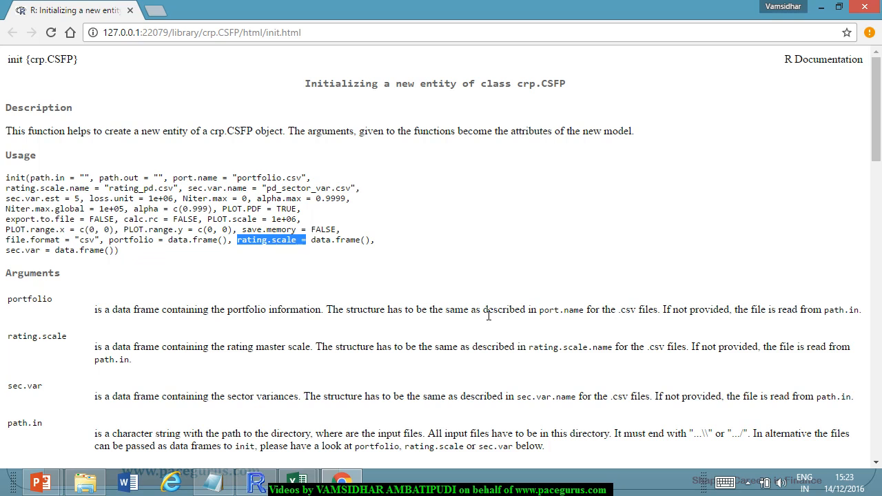
key("ctrl+c")
key("alt+Tab")
key("ctrl+v")
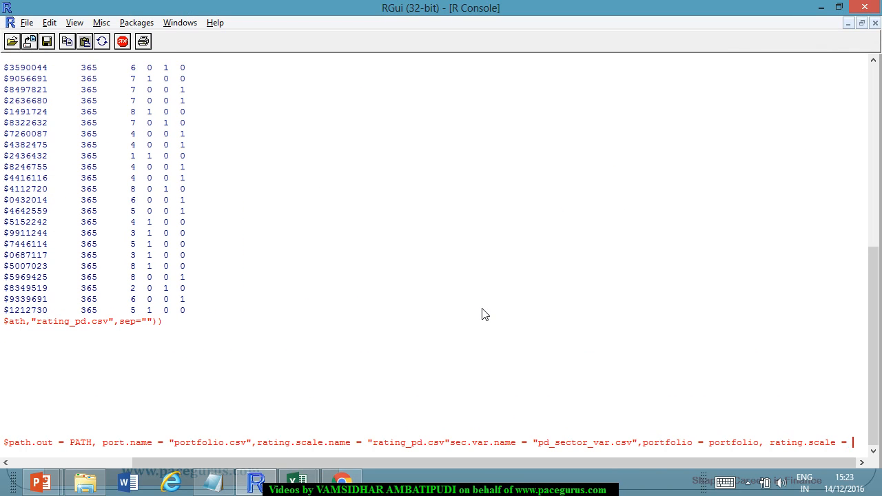
type("rating.scale =")
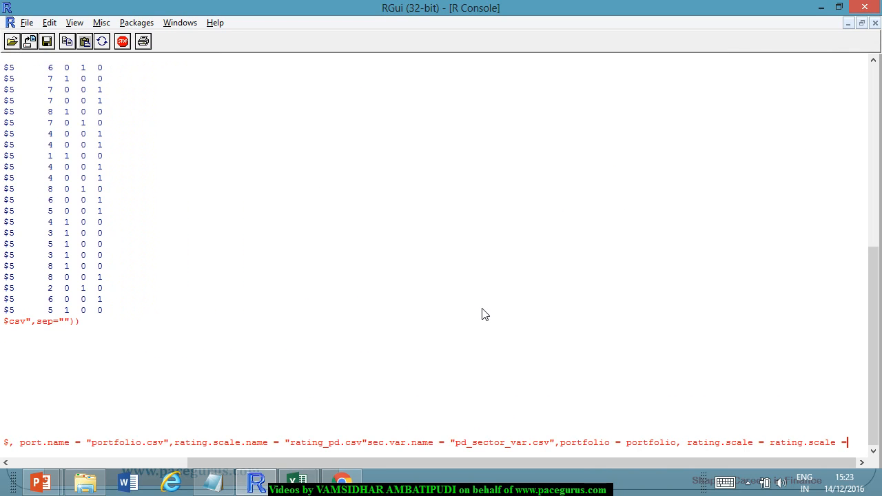
key("BackSpace")
Copy "sec.var =" from the end of the init help usage and append it to the init call in R.
key("alt+Tab")
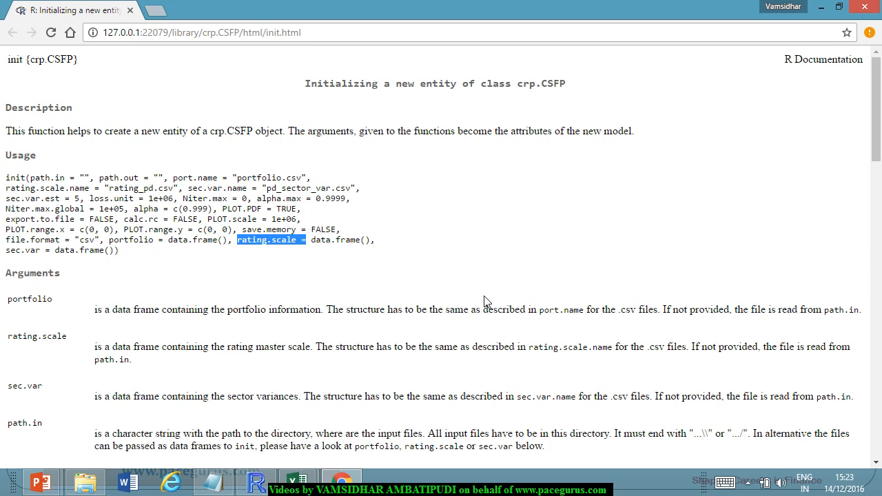
left_click(12, 260)
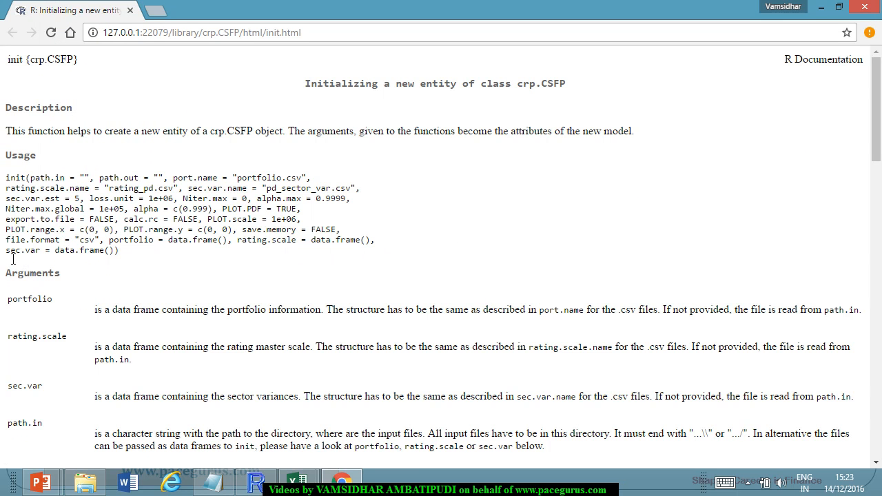
left_click_drag(12, 260, 56, 259)
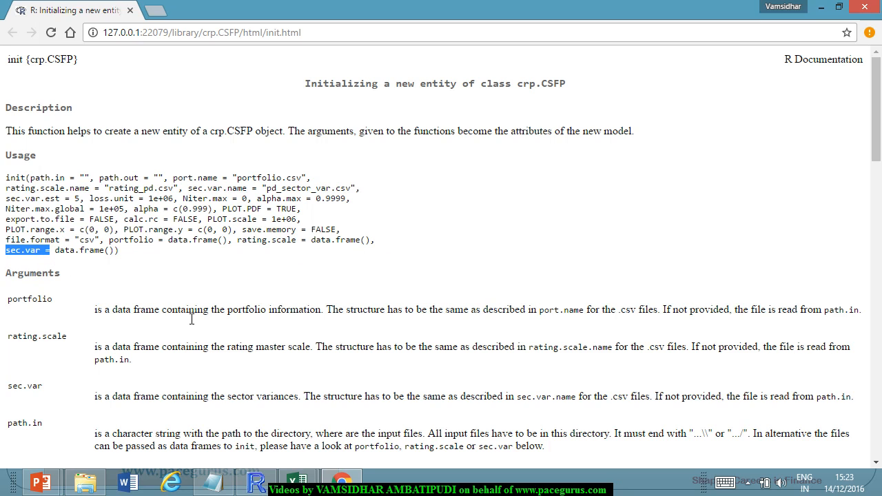
key("ctrl+c")
key("alt+Tab")
key("ctrl+v")
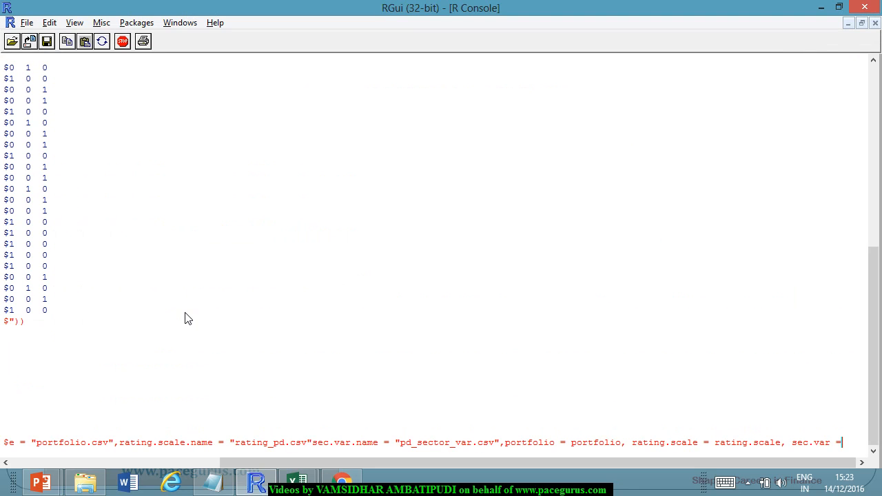
Enter as.data.frame(runif(3,1,3)) as the value of the sec.var argument in the init call.
type("as.data.")
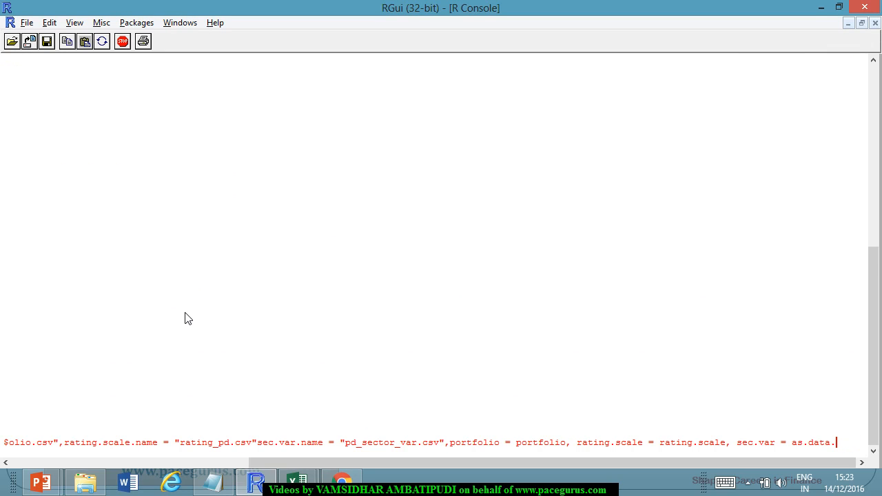
type("frame(r")
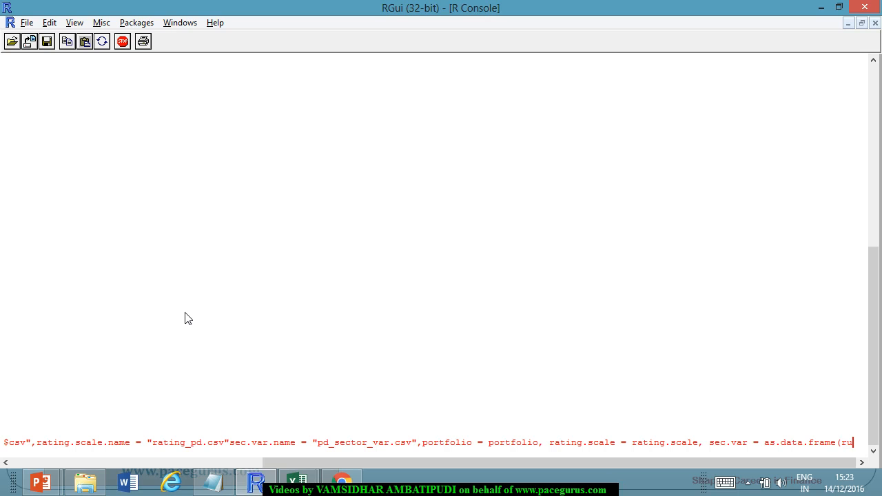
type("unif(")
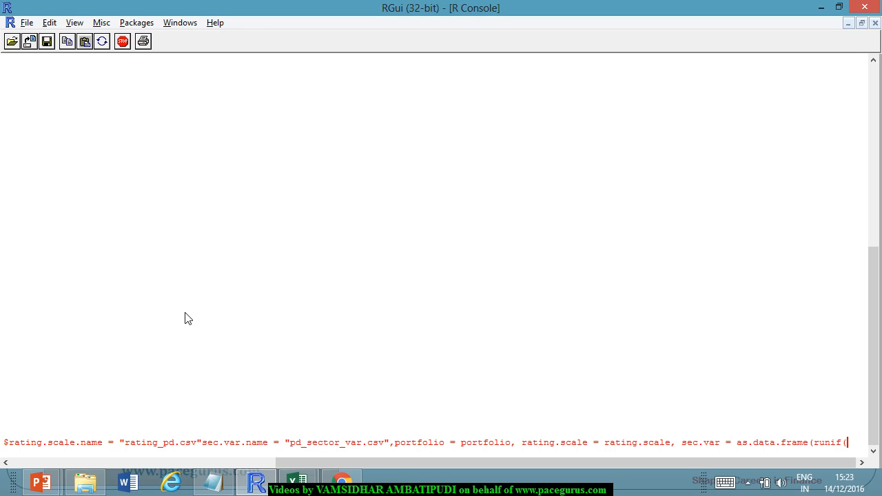
type("3,1")
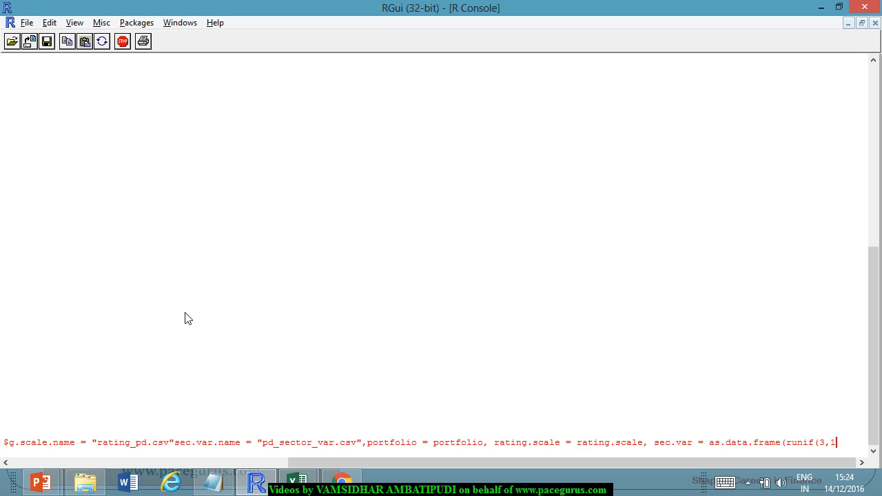
type(",3")
type(")")
type(")")
Return the insertion point to just before runif inside the as.data.frame call of the sec.var argument.
key("Left")
key("Left")
key("Left")
key("Left")
key("Left")
key("Left")
key("Left")
key("Left")
key("Left")
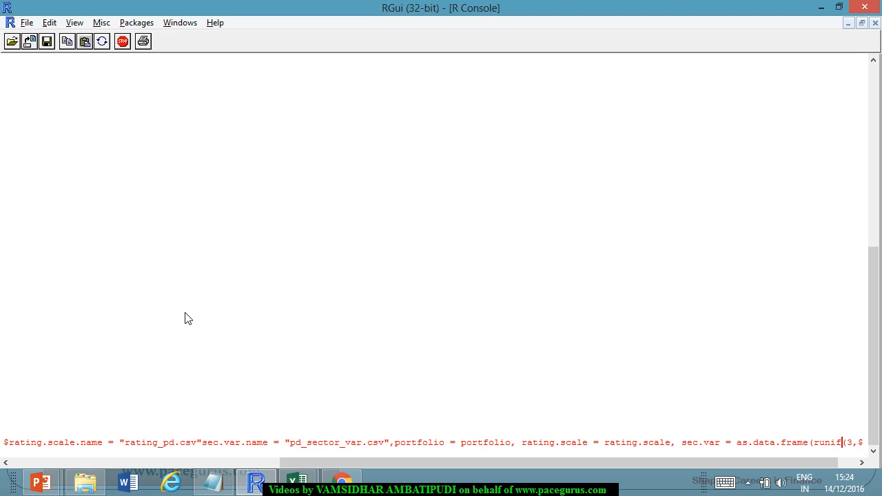
key("Left")
key("Left")
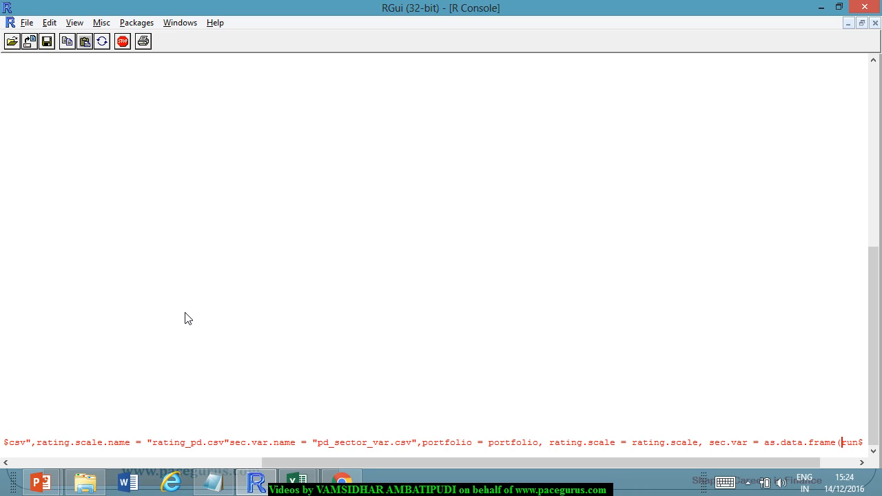
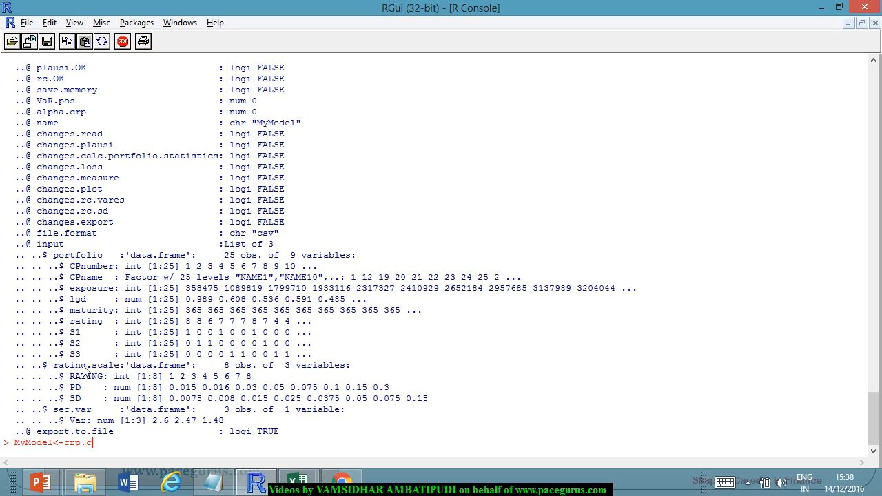
Complete and run the command MyModel<-crp.CSFP(MyModel) in the R console.
type("CSFP(My")
type("odel)")
key("Return")
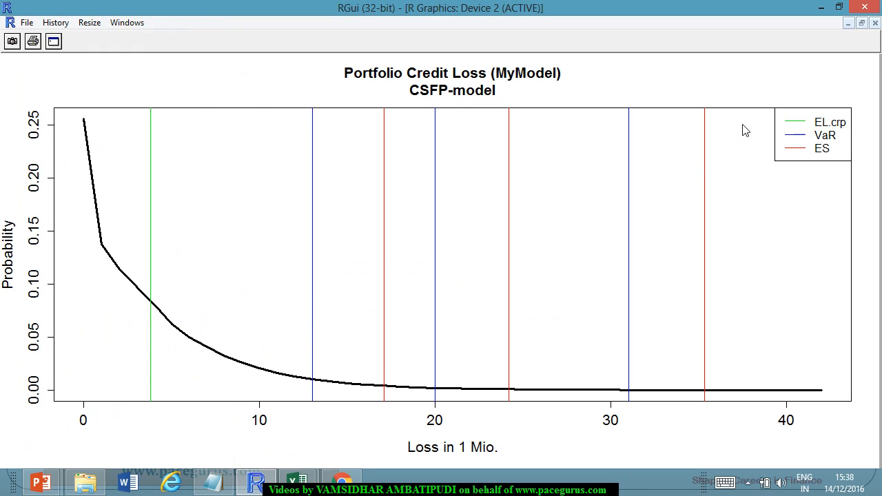
Compare the VaR lines in the portfolio credit loss plot with the Value-at-risk figures in the R console output.
left_click(862, 23)
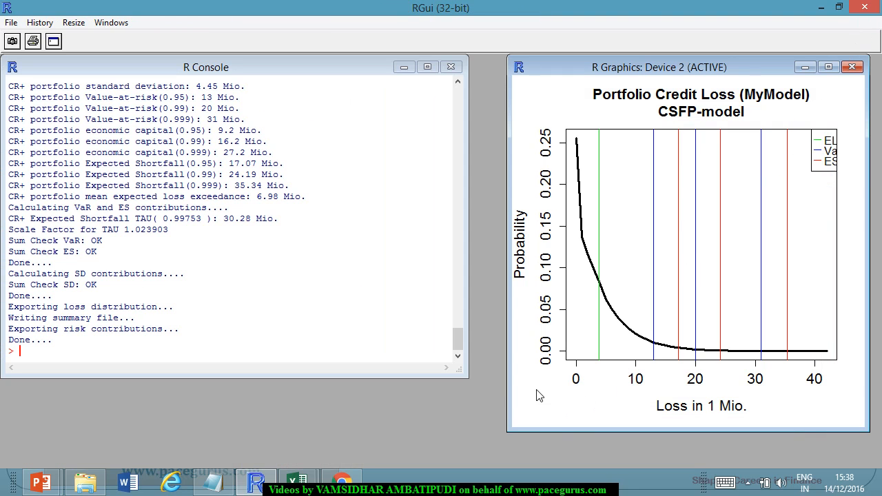
left_click(828, 67)
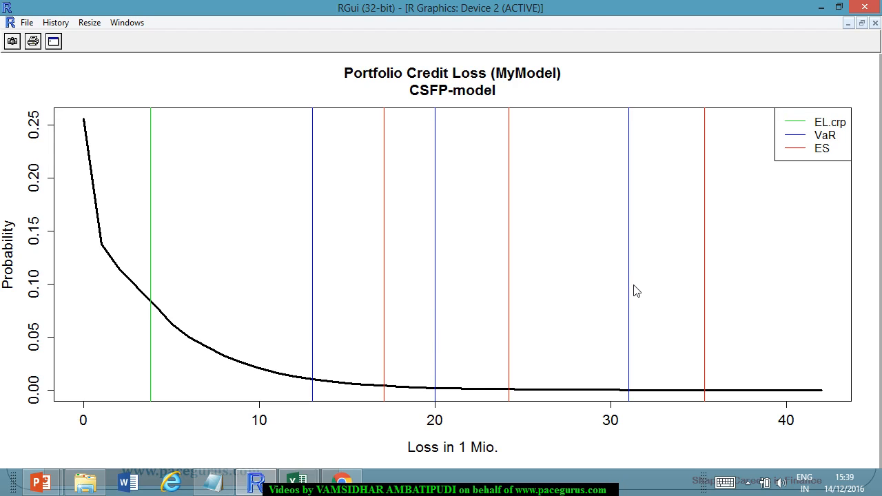
key("alt+Tab")
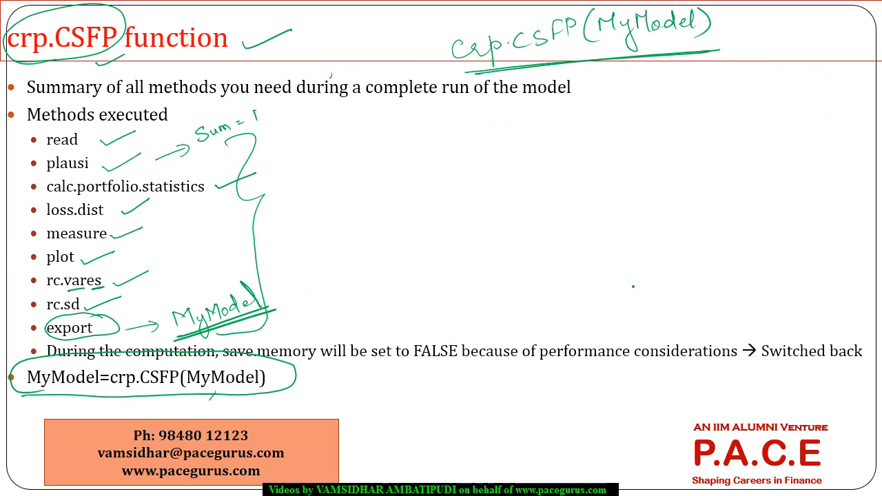
key("alt+Tab")
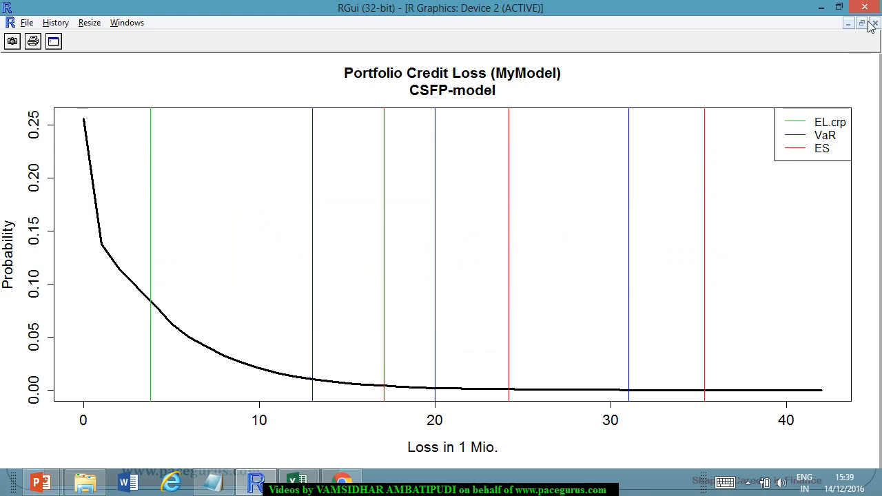
left_click(862, 23)
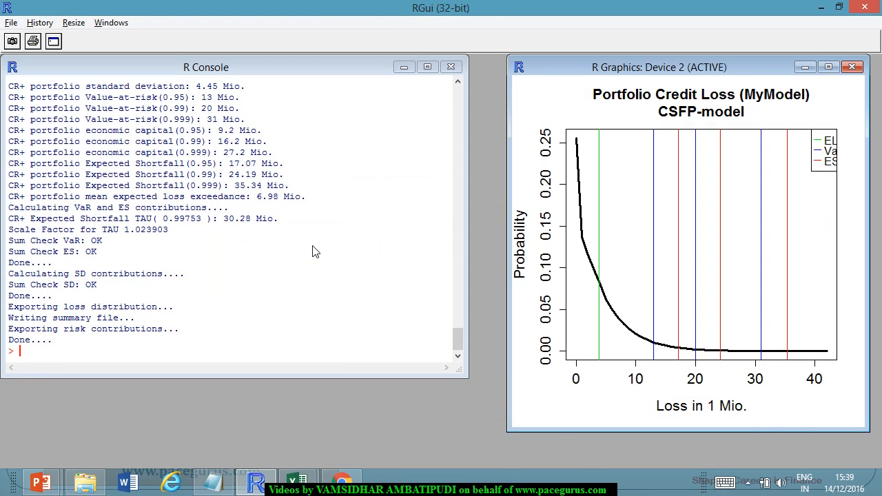
left_click_drag(183, 97, 194, 121)
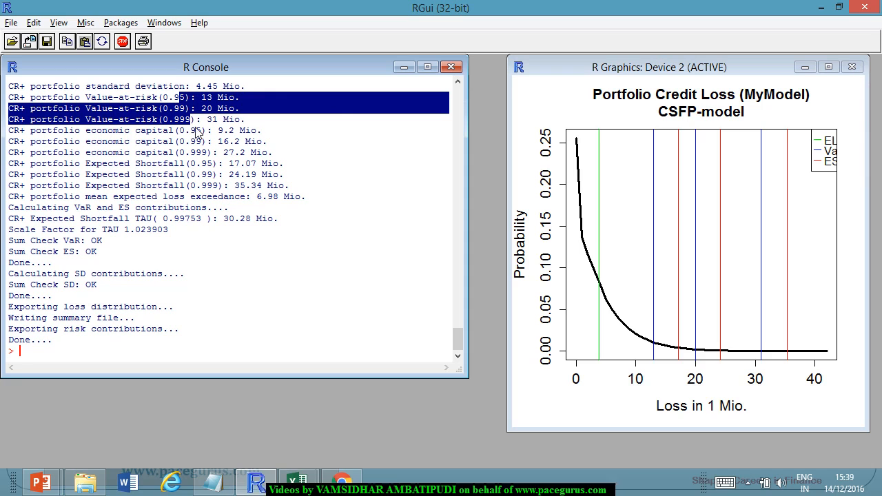
left_click(828, 67)
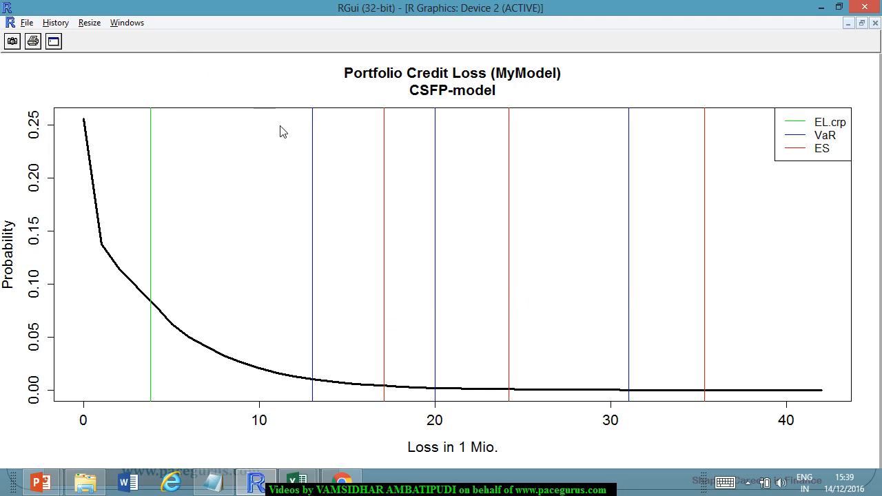
left_click(862, 23)
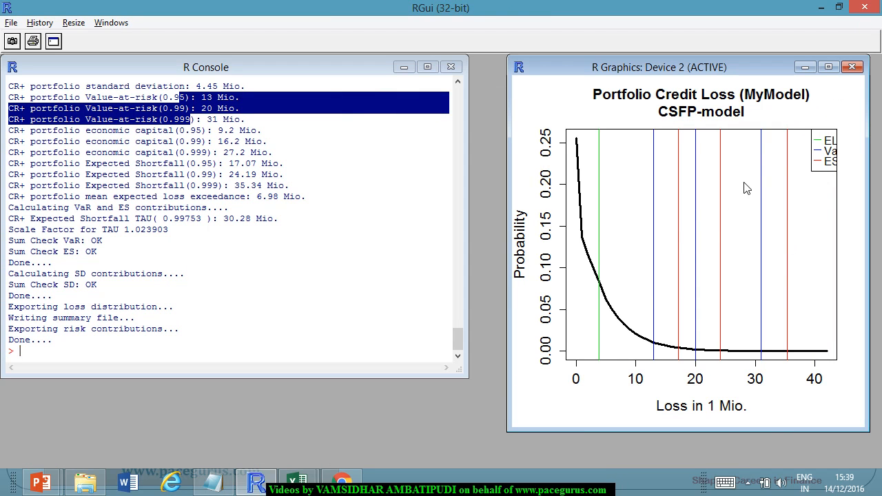
Close the portfolio credit loss plot and maximize the R console.
left_click(854, 67)
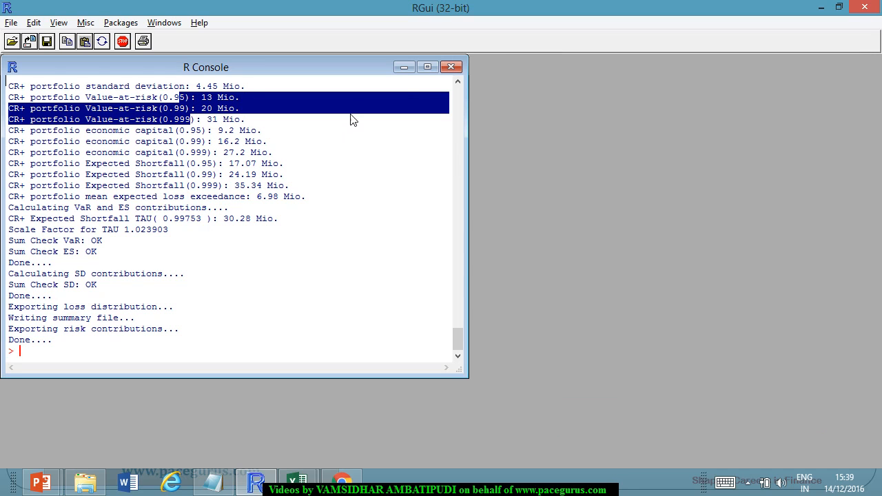
left_click(431, 67)
scroll(270, 253, "up", 5)
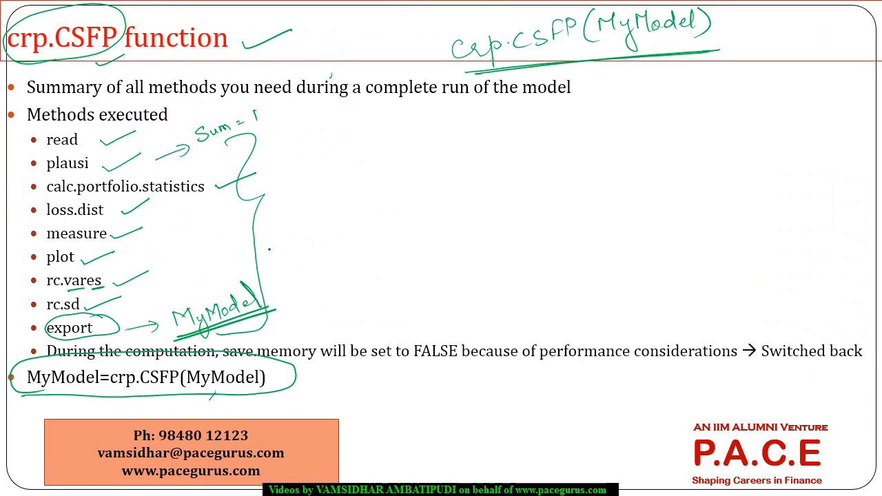
Advance the PowerPoint slide show to the crp.CSFP-class slide and look at the portfolio workbook in Excel.
left_click(269, 250)
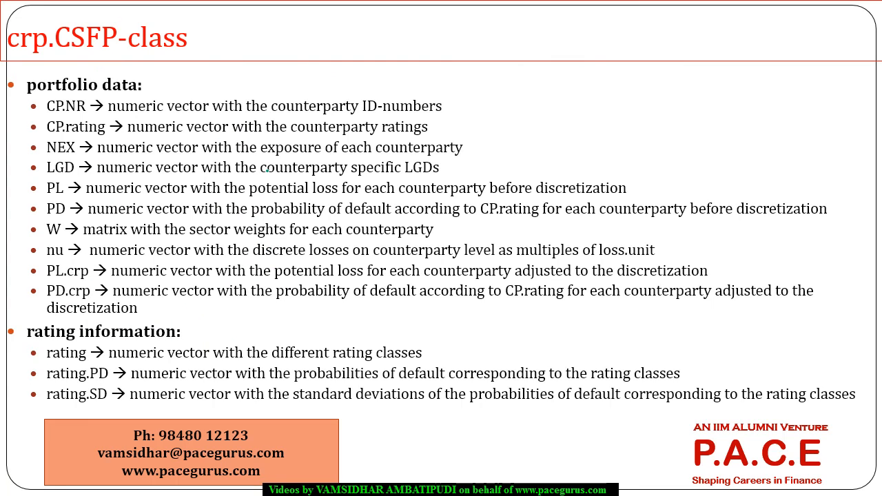
key("alt+Tab")
key("Tab")
key("Tab")
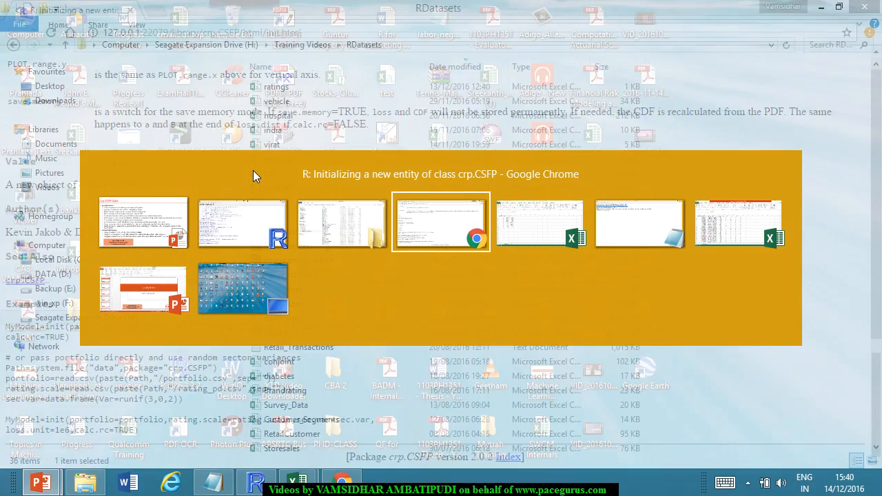
key("alt+Tab")
key("alt+Tab")
key("alt+Tab")
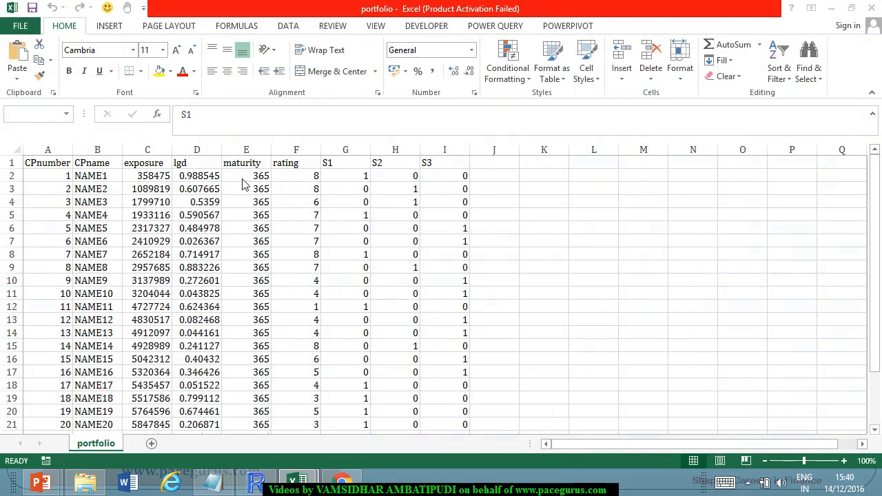
left_click(383, 244)
Circle CP.NR on the crp.CSFP-class slide in PowerPoint and check it against the columns of the portfolio workbook in Excel.
key("alt+Tab")
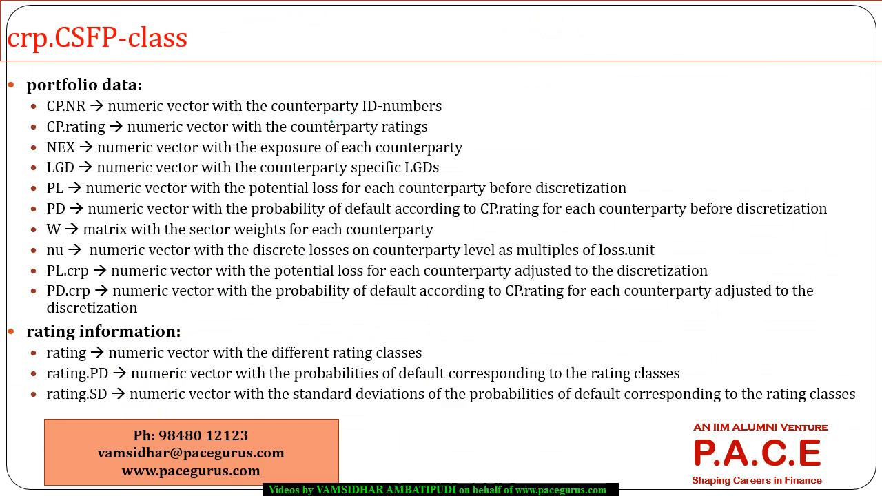
mouse_move(56, 118)
left_mouse_down()
mouse_move(88, 104)
mouse_move(67, 115)
left_mouse_up()
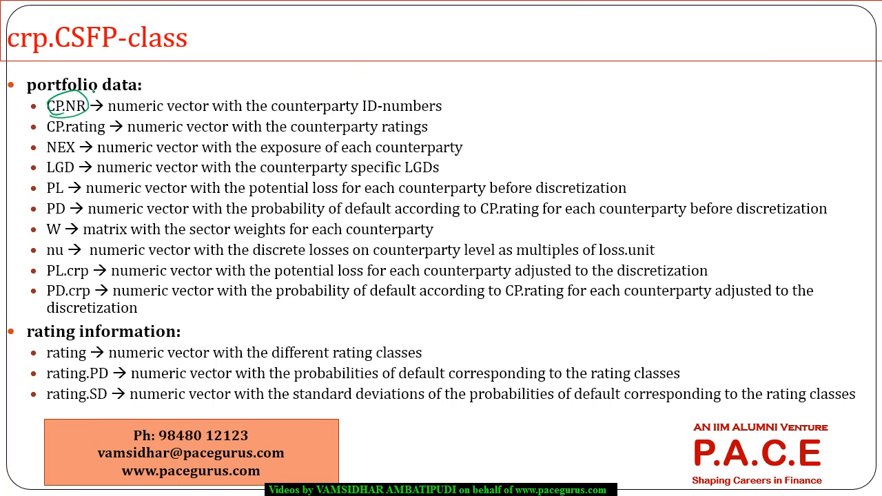
key("alt+Tab")
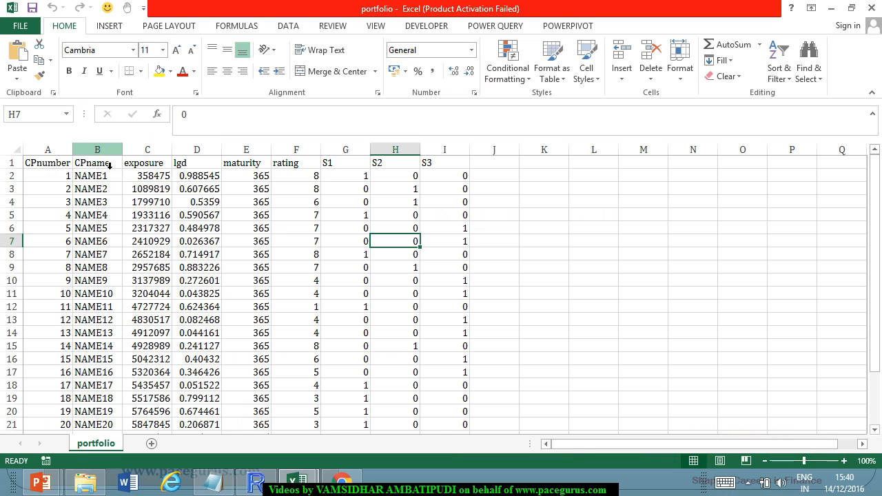
Switch to the R console and examine the import and sector calculation messages at the start of the crp.CSFP output.
key("alt+Tab")
key("Tab")
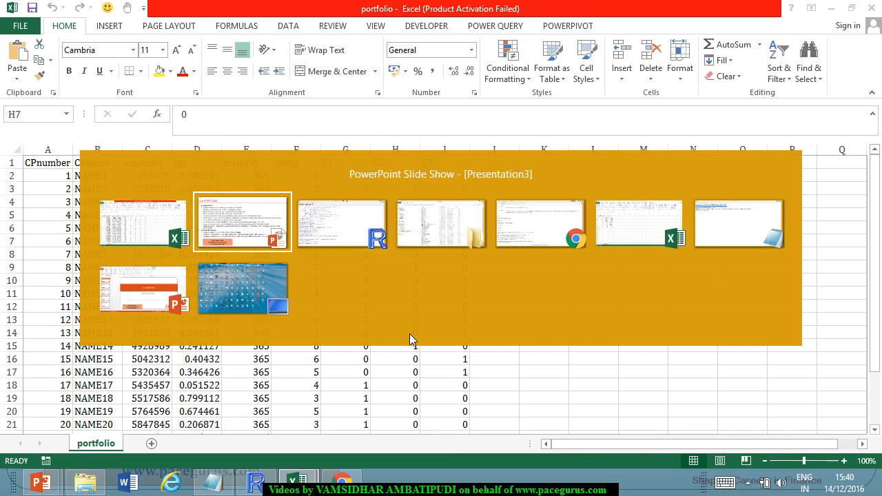
scroll(309, 363, "down", 9)
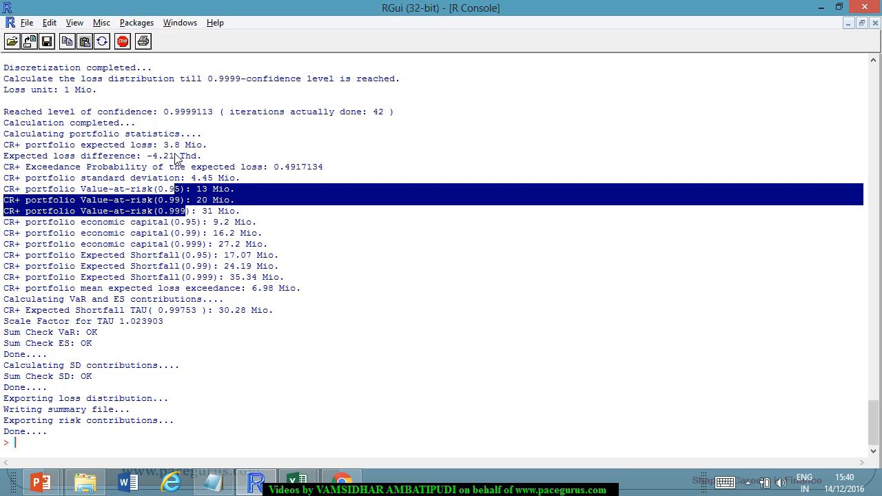
scroll(193, 188, "up", 7)
scroll(191, 215, "down", 6)
scroll(197, 220, "down", 2)
left_click(383, 340)
scroll(237, 267, "up", 5)
scroll(237, 267, "up", 1)
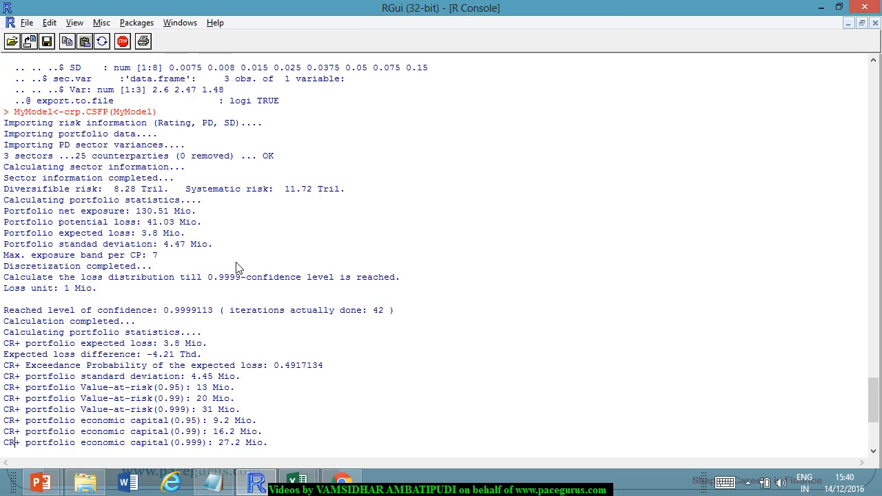
left_click_drag(64, 122, 232, 131)
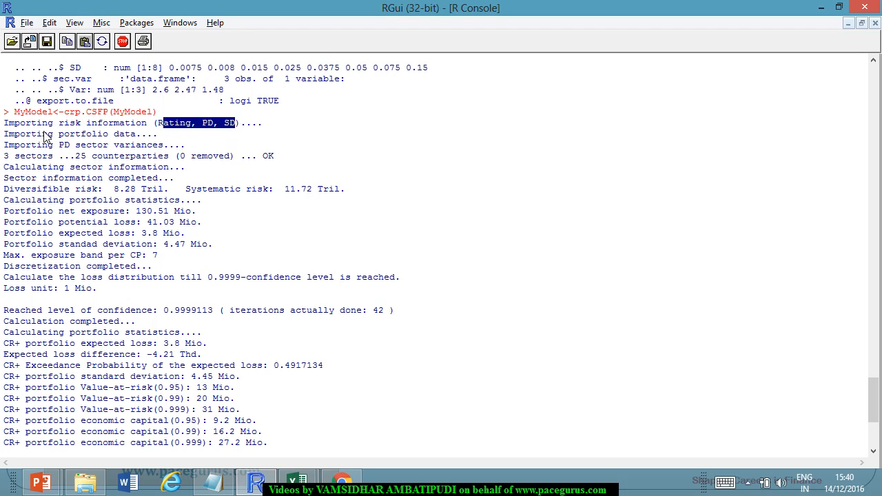
left_click_drag(60, 134, 137, 136)
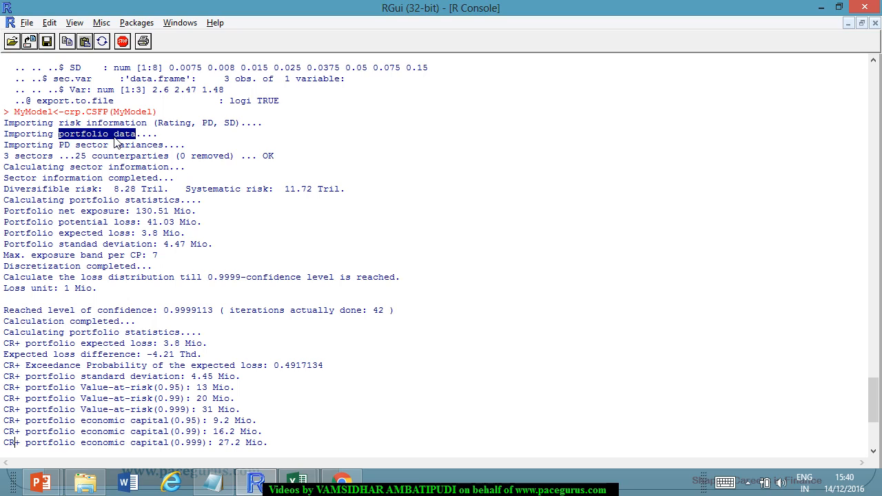
left_click_drag(55, 146, 168, 147)
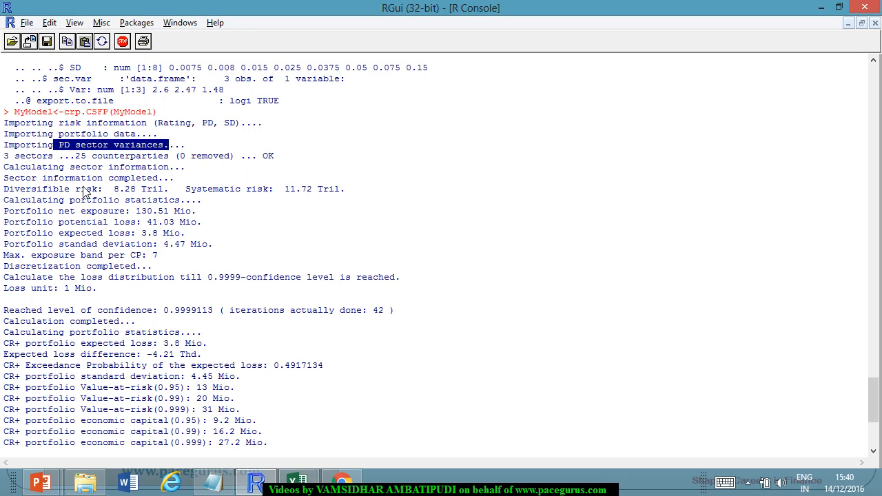
left_click_drag(104, 168, 152, 171)
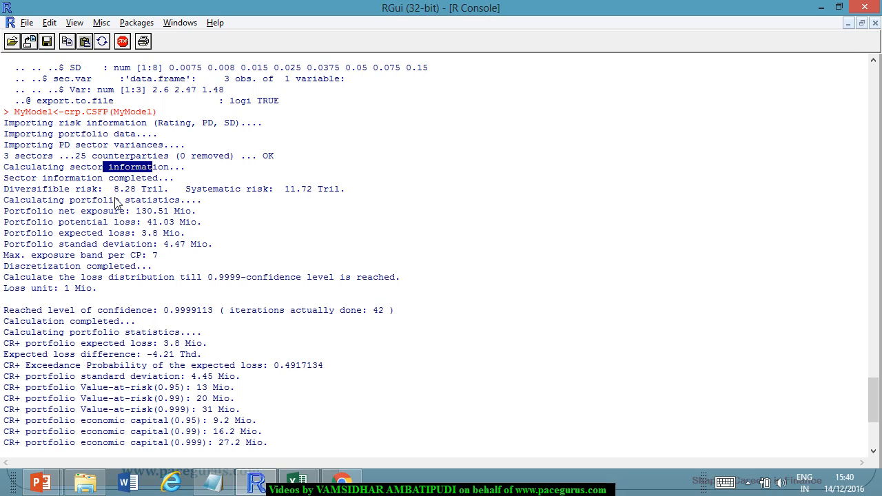
Examine the diversifiable risk and systematic risk figures in the crp.CSFP output.
left_click_drag(114, 189, 160, 195)
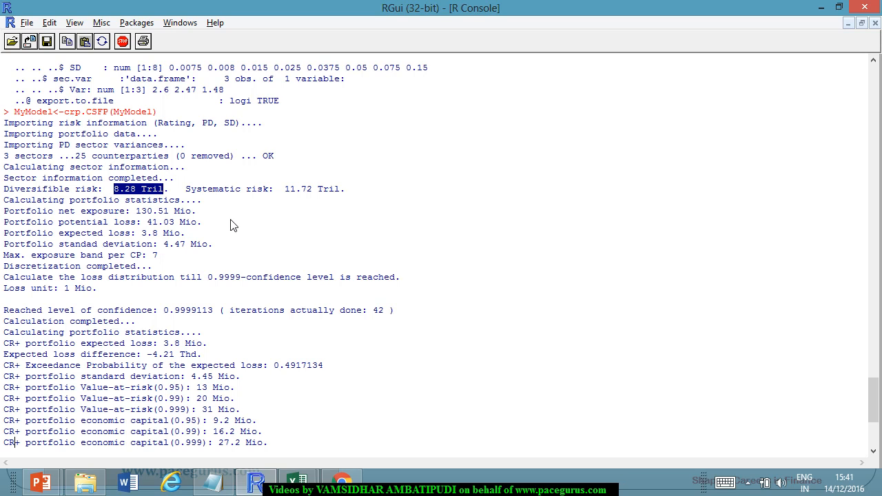
key("alt+Tab")
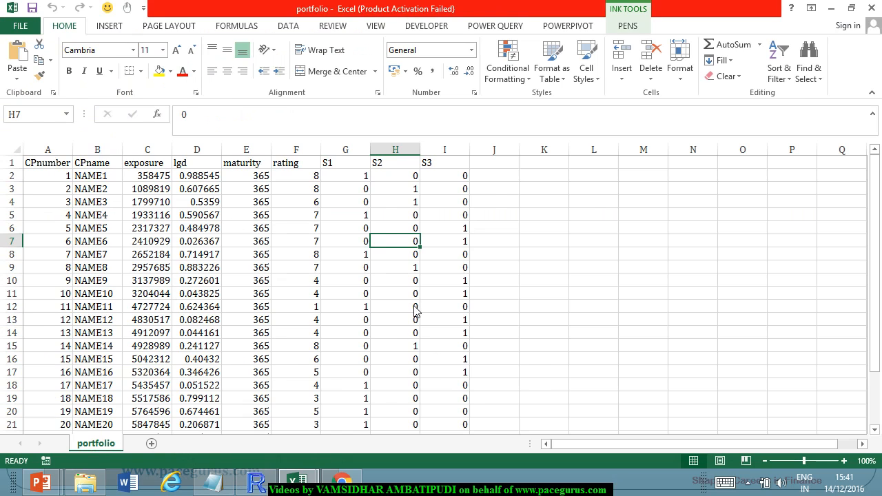
key("alt+Tab")
left_click(136, 215)
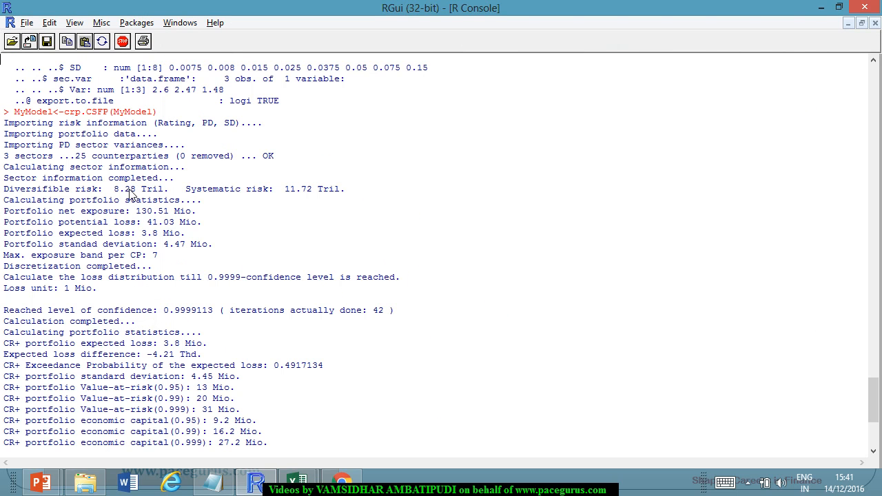
left_click_drag(114, 190, 136, 192)
left_click(290, 197)
left_click_drag(290, 197, 309, 199)
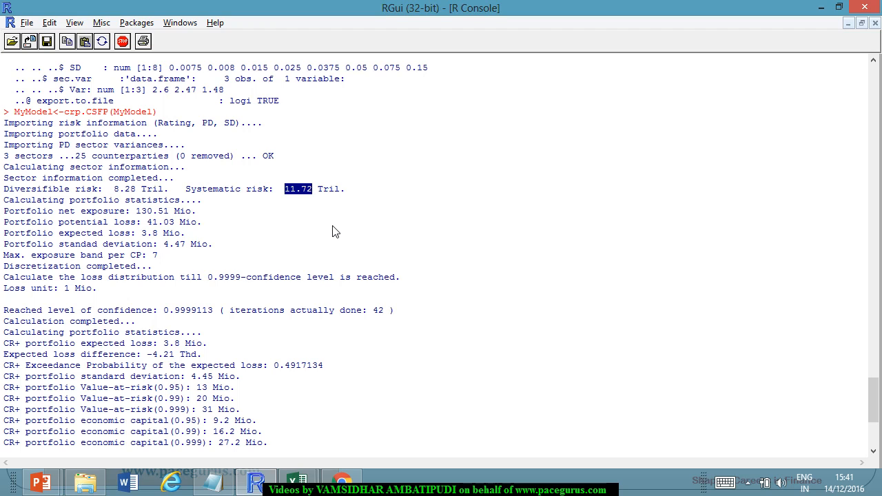
left_click(144, 205)
left_click_drag(117, 196, 138, 197)
left_click_drag(284, 195, 311, 203)
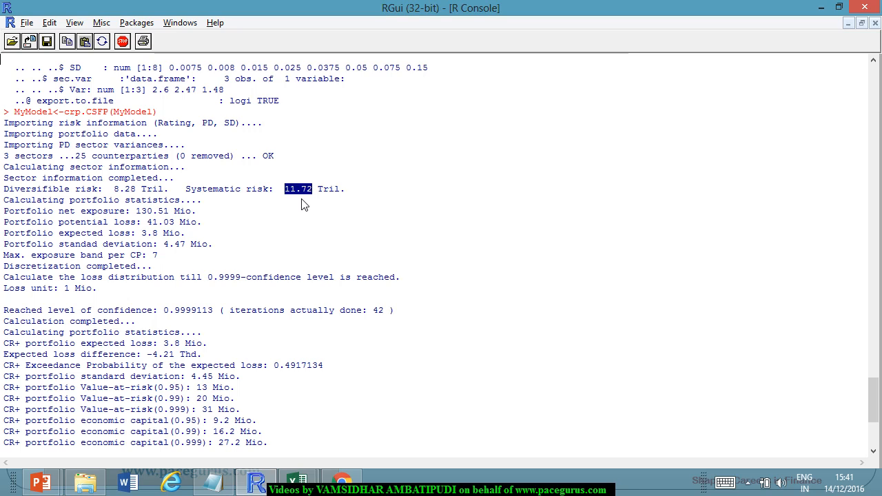
left_click_drag(115, 195, 138, 200)
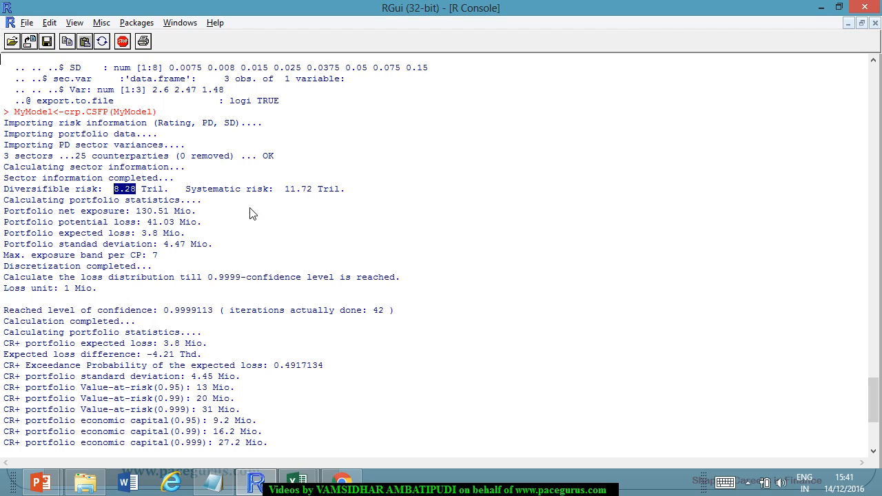
left_click_drag(285, 191, 309, 200)
left_click(326, 231)
Compare the portfolio net exposure in the R output with the sum of the exposure column in the Excel portfolio workbook.
double_click(146, 211)
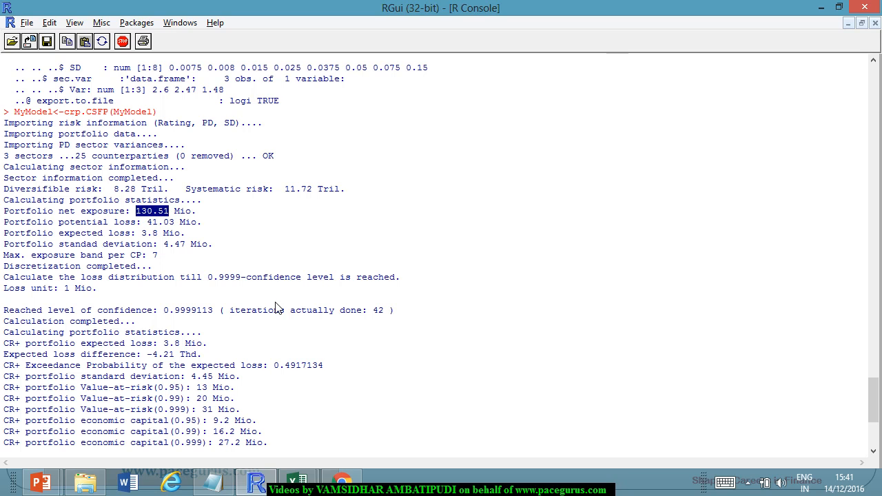
key("alt+Tab")
left_click(161, 163)
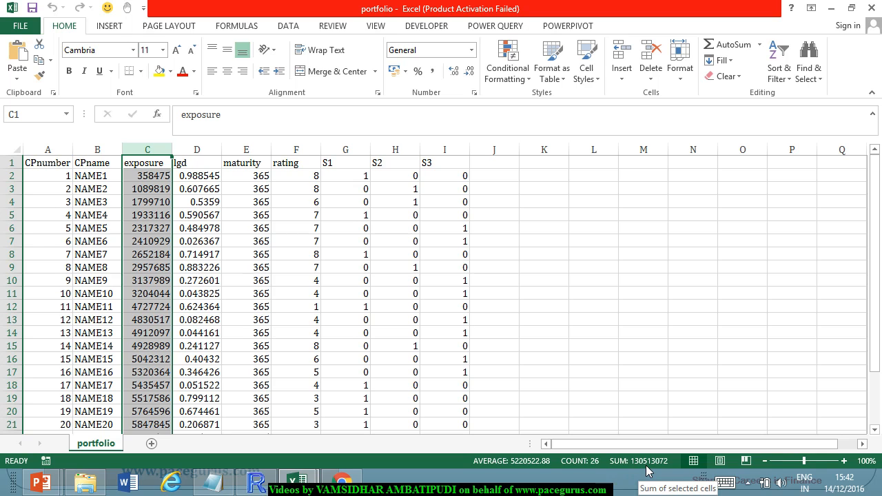
key("alt+Tab")
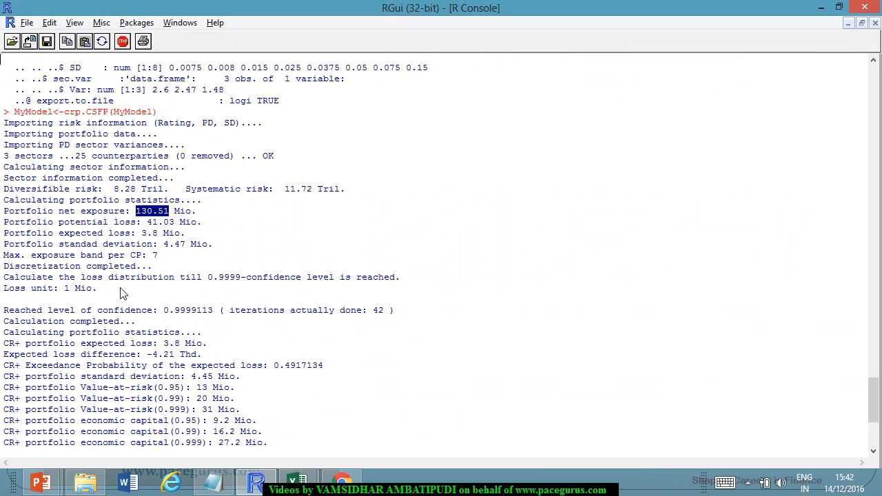
Examine the portfolio potential loss in the R output, and switch to the Excel portfolio workbook to review the exposure and lgd columns.
left_click(148, 227)
left_click_drag(148, 224, 197, 224)
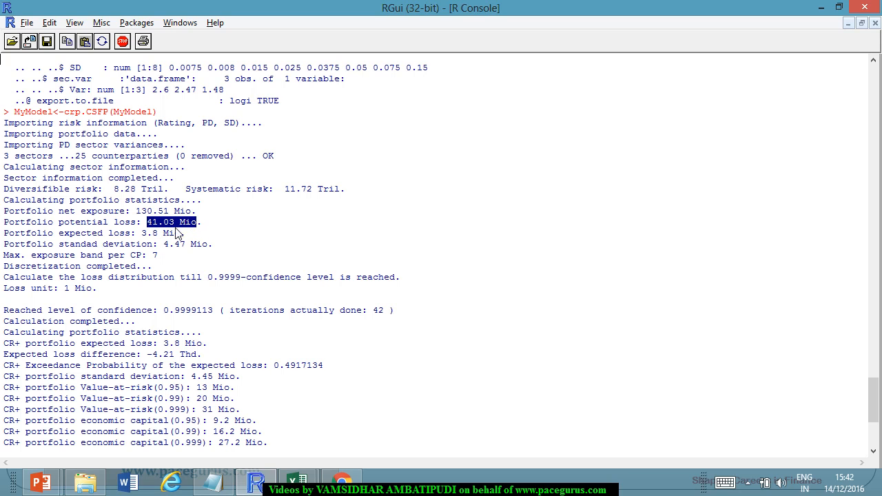
key("alt+Tab")
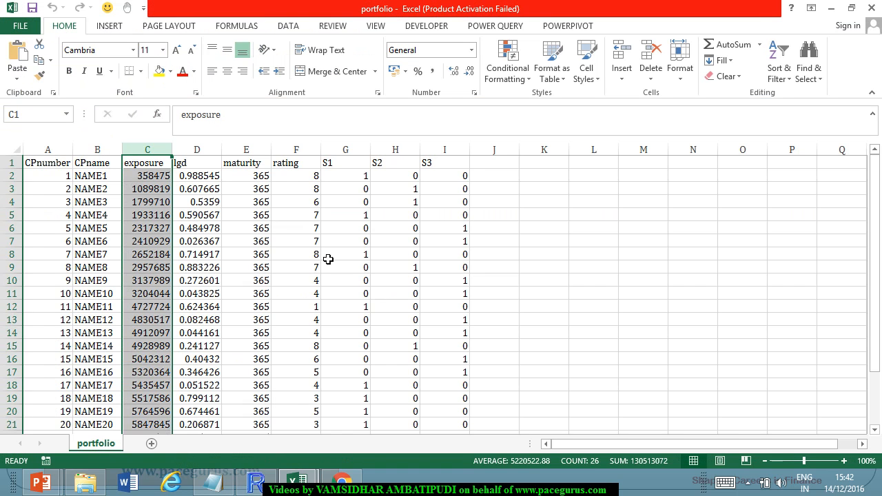
left_click(200, 215)
left_click(145, 177)
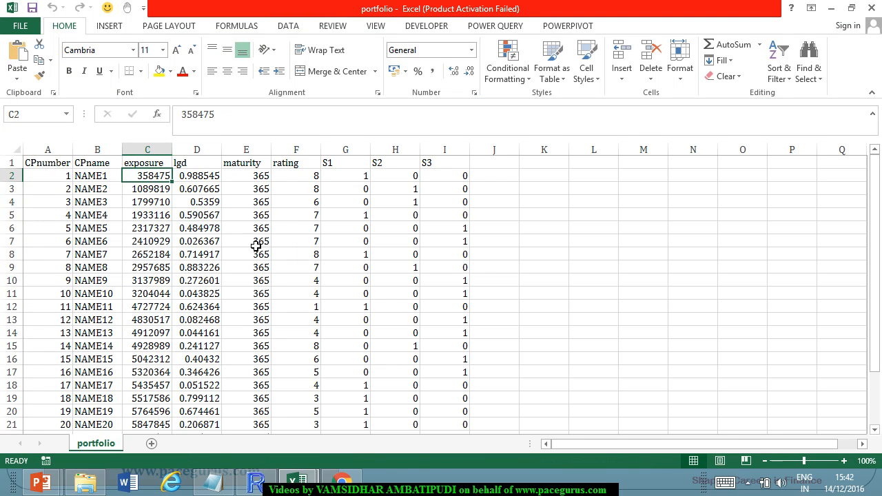
key("Right")
Add a PL column in column J that multiplies exposure by lgd with =C2*D2, filled down for all counterparties.
left_click(496, 178)
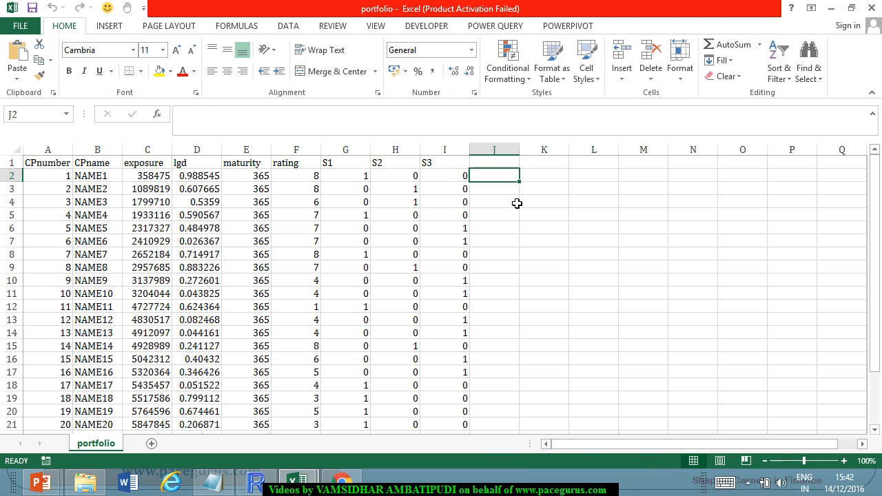
left_click(510, 166)
type("PL")
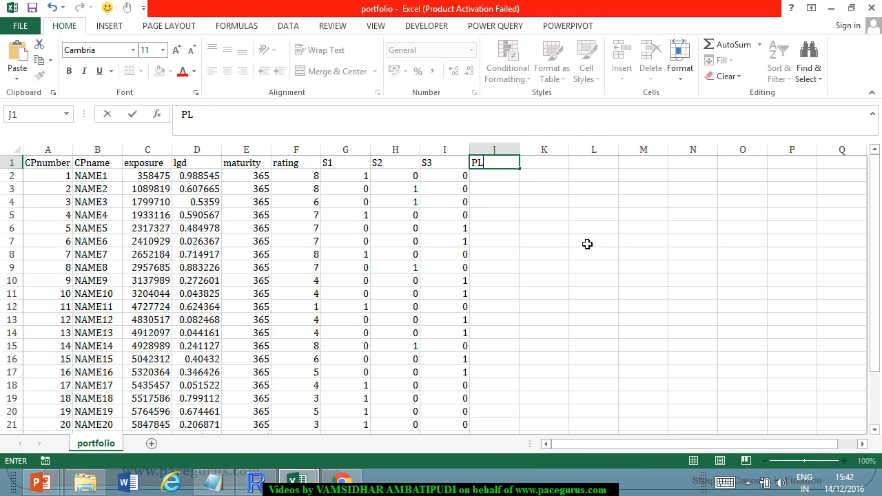
key("Return")
type("=")
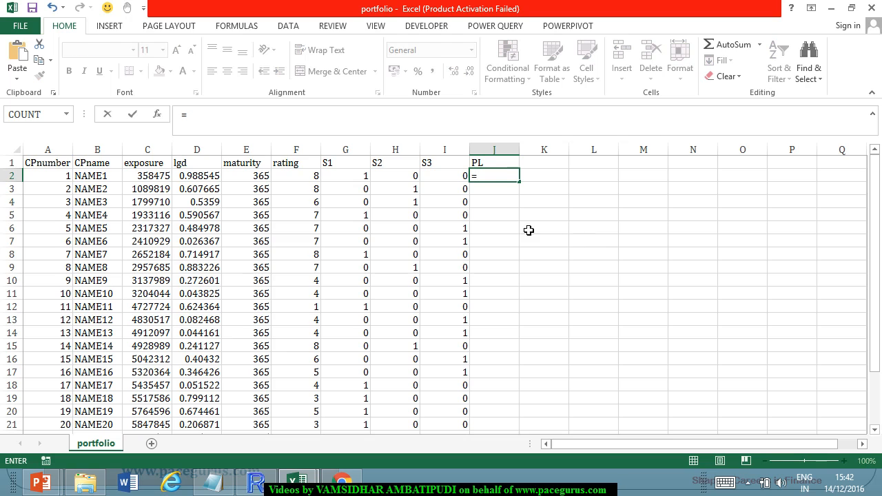
left_click(158, 180)
type("*")
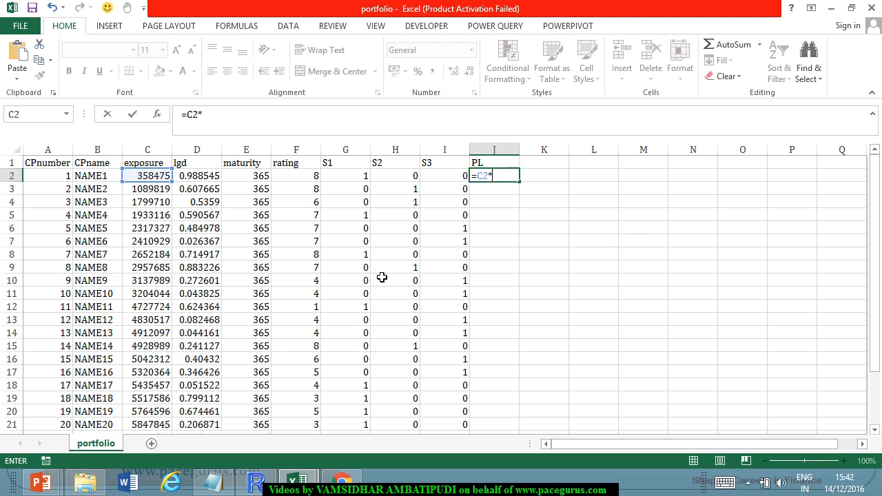
left_click(197, 180)
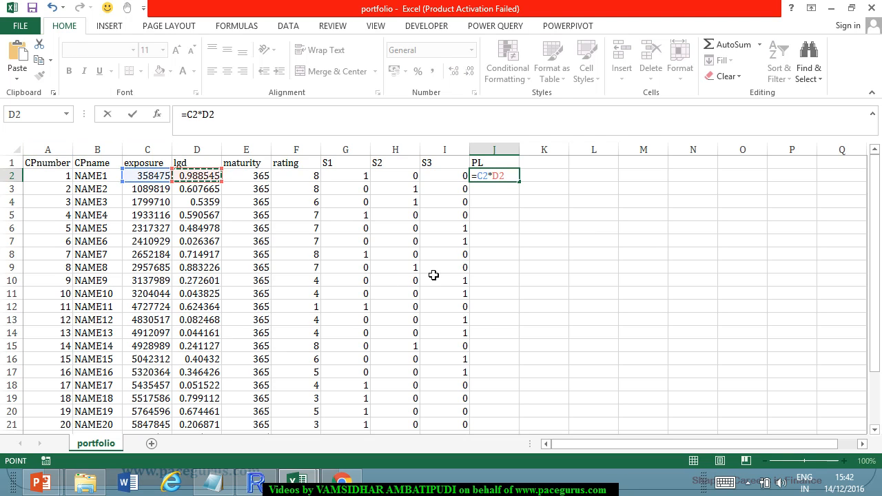
key("Return")
left_click(514, 177)
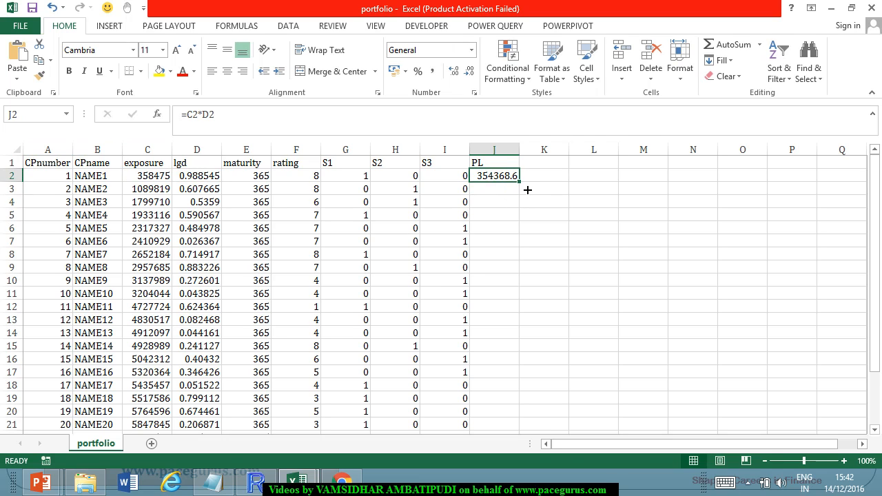
double_click(527, 190)
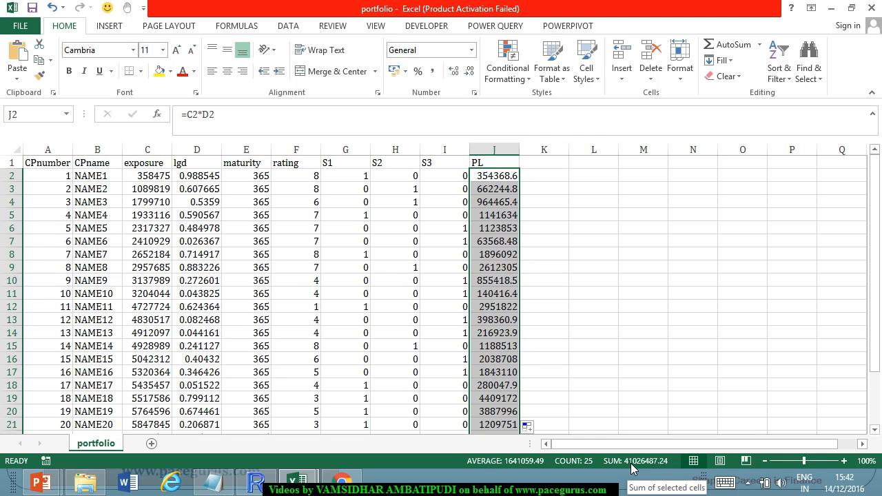
Compare the sum of the PL column in Excel with the portfolio potential loss in the R console output.
key("alt+Tab")
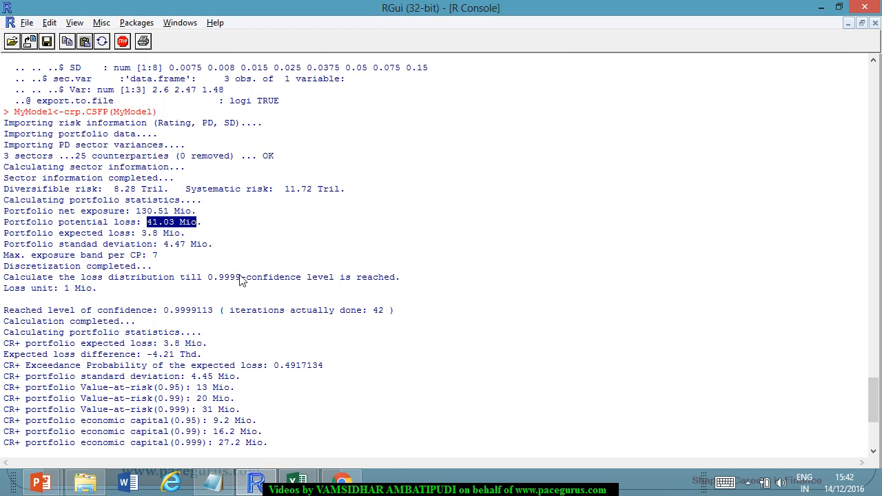
key("alt+Tab")
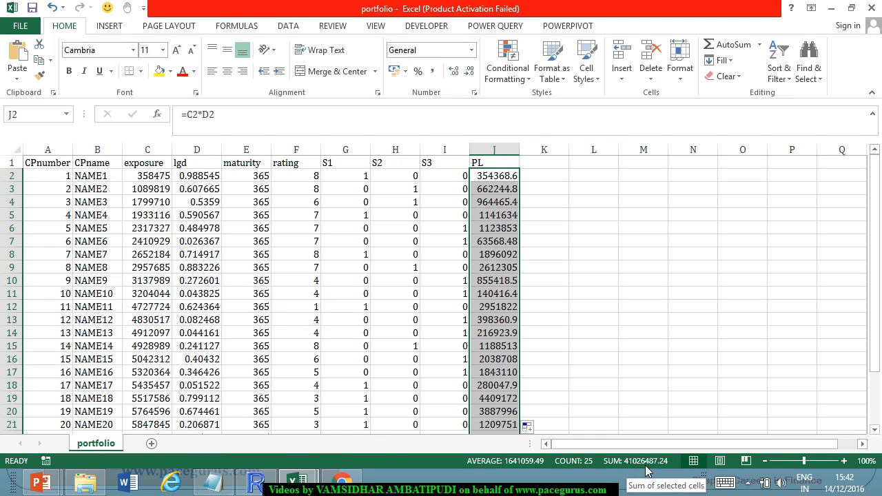
key("alt+Tab")
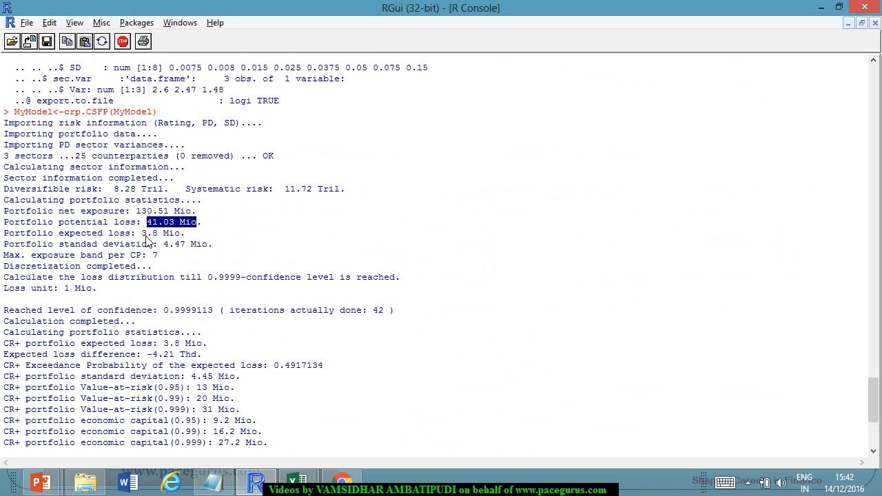
Return to the portfolio workbook in Excel and review the first counterparty's exposure, lgd, maturity and rating.
key("alt+Tab")
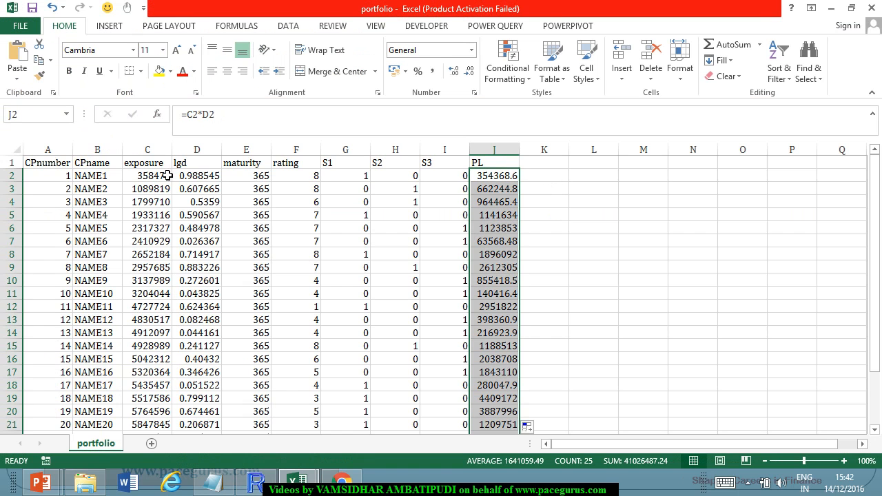
left_click(168, 176)
key("Right")
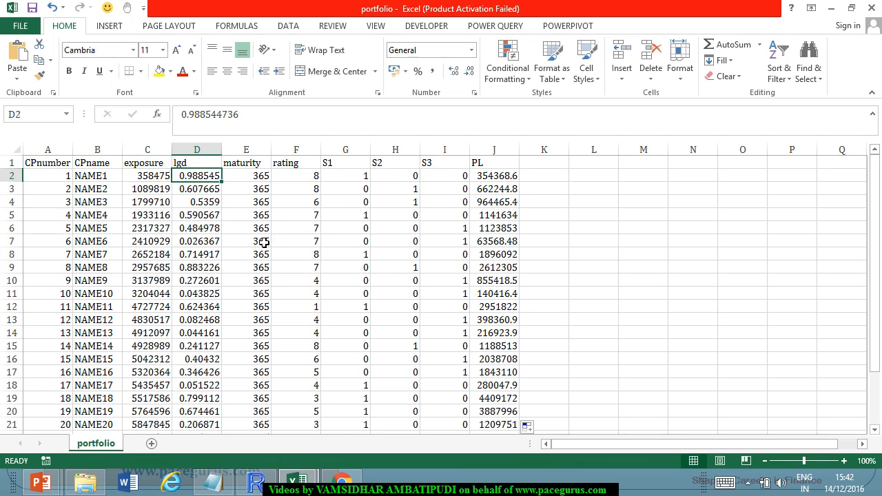
key("Right")
key("Right")
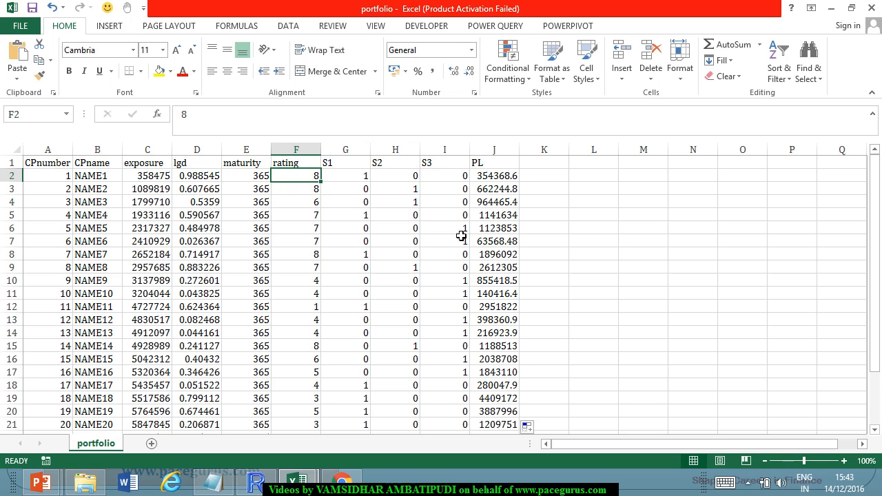
Copy the RATING, PD and SD table from the rating_pd workbook into the portfolio sheet starting at cell N4.
left_click(300, 481)
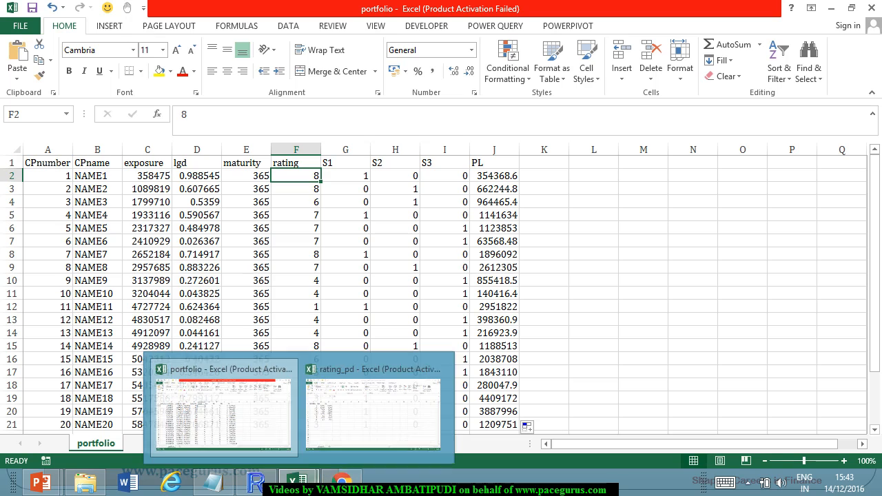
left_click(358, 413)
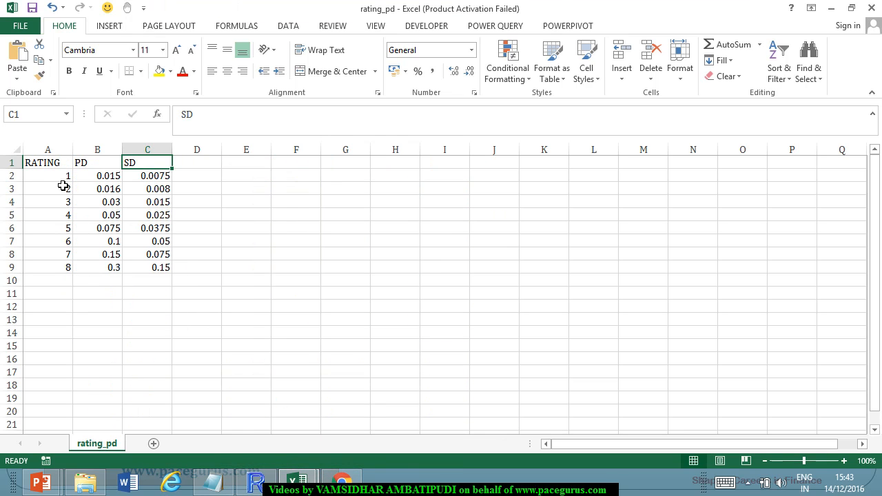
left_click_drag(55, 165, 158, 266)
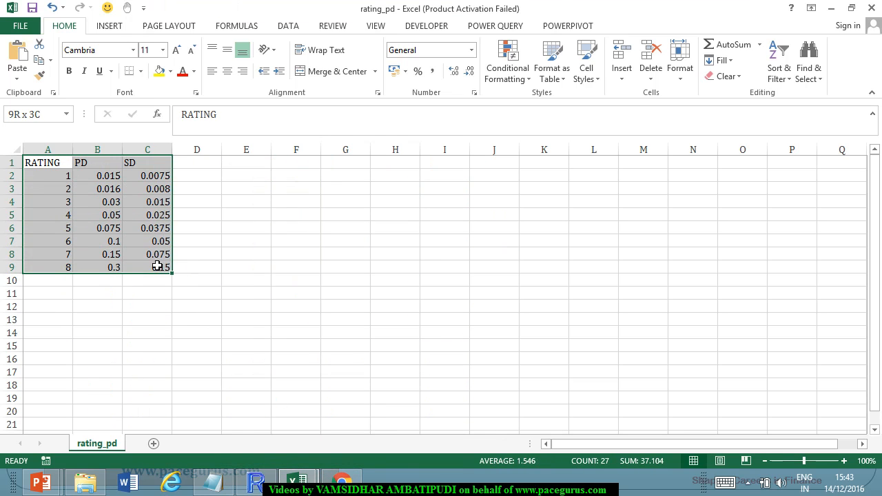
key("ctrl+c")
key("ctrl+Tab")
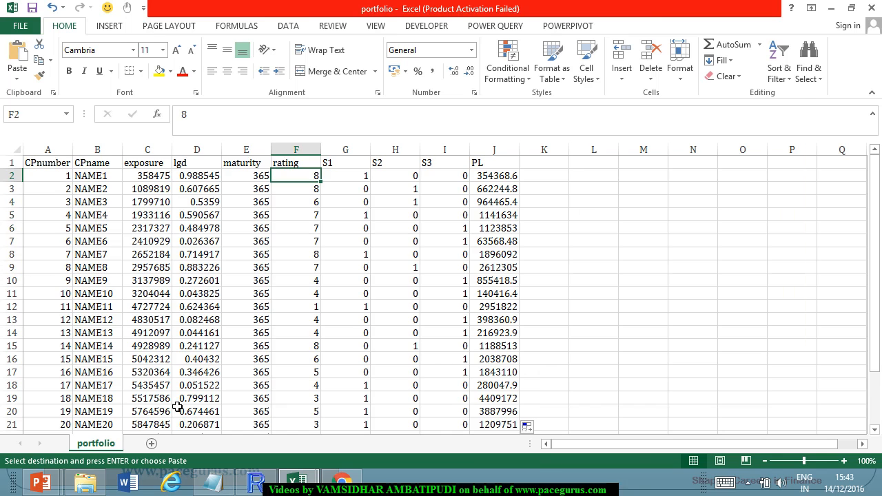
left_click(152, 444)
left_click(122, 443)
left_click(686, 204)
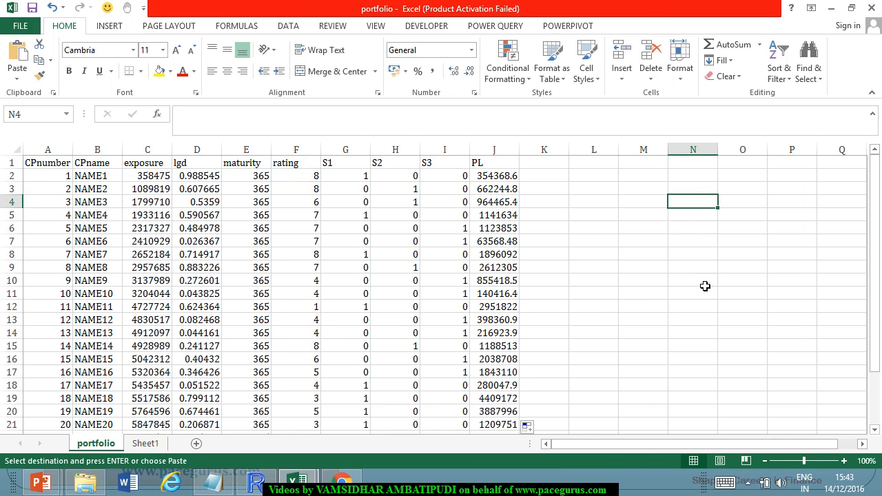
key("ctrl+v")
left_click(624, 253)
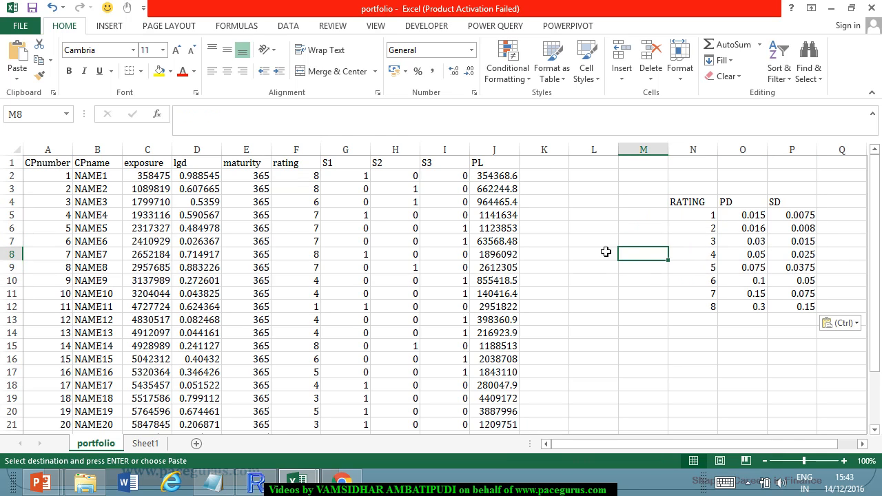
Add a PD column in column K that looks up each rating's PD with =VLOOKUP(F2,$N$5:$P$12,2,0), filled down for all counterparties.
left_click(535, 164)
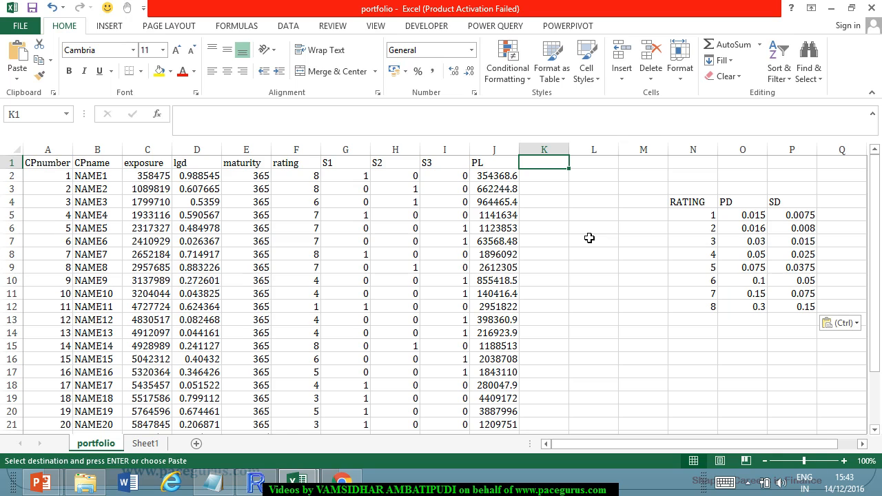
type("PD")
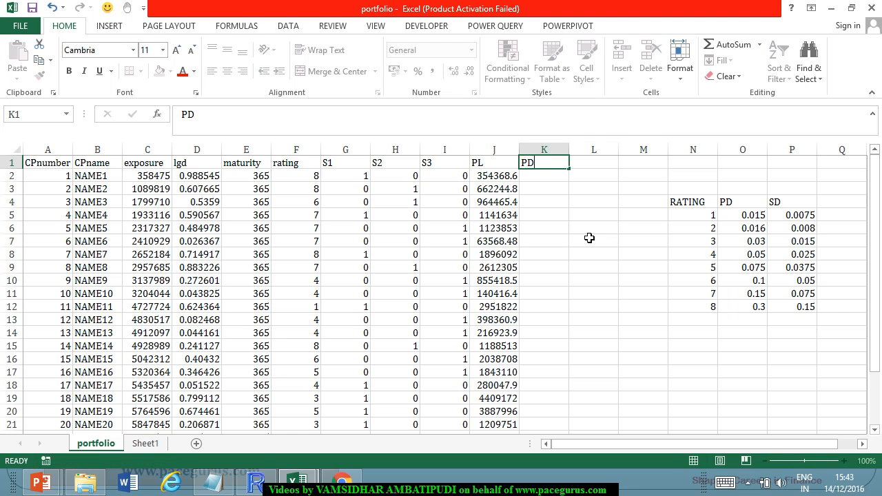
key("Return")
type("=vl")
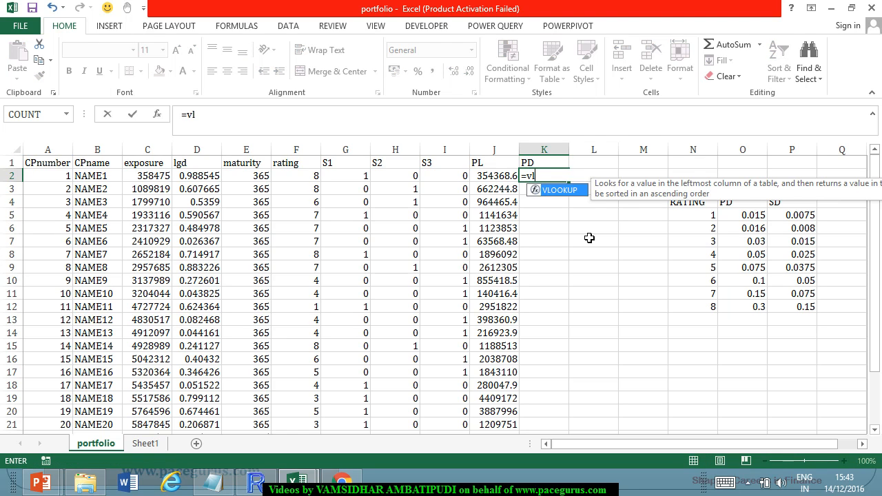
key("Tab")
left_click(293, 179)
type(",")
left_click_drag(711, 215, 796, 322)
key("F4")
type(",2,0)")
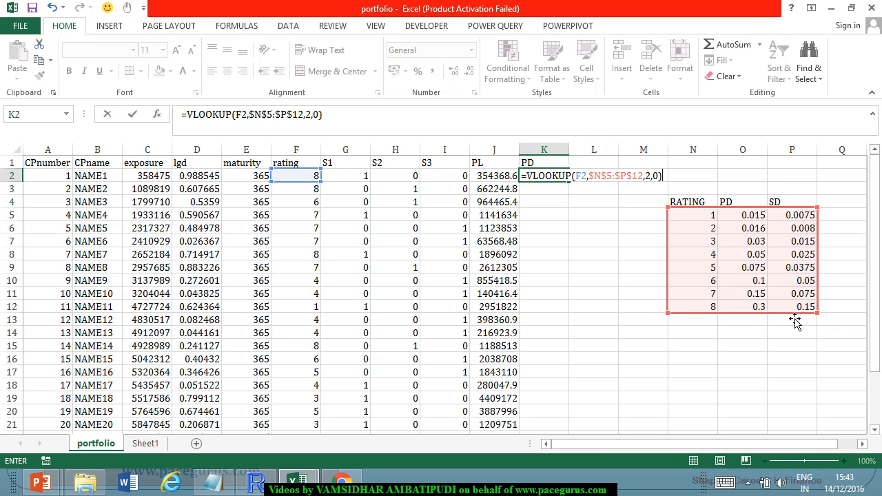
key("Return")
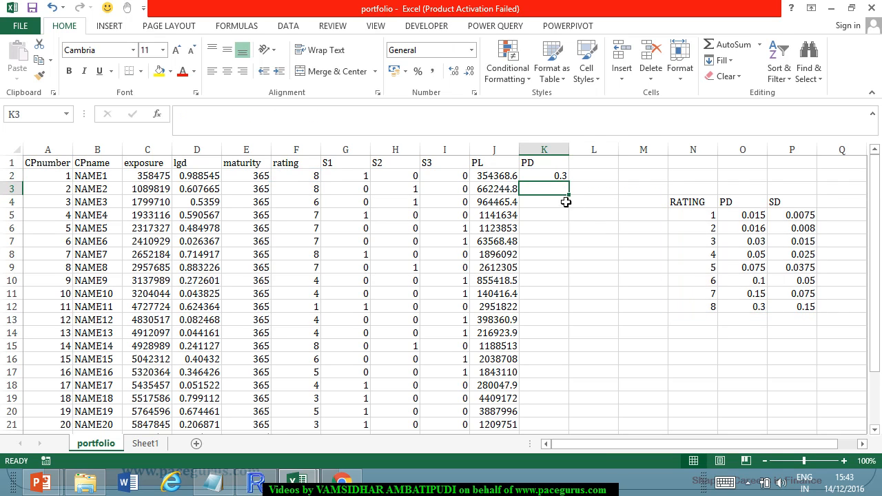
left_click(557, 179)
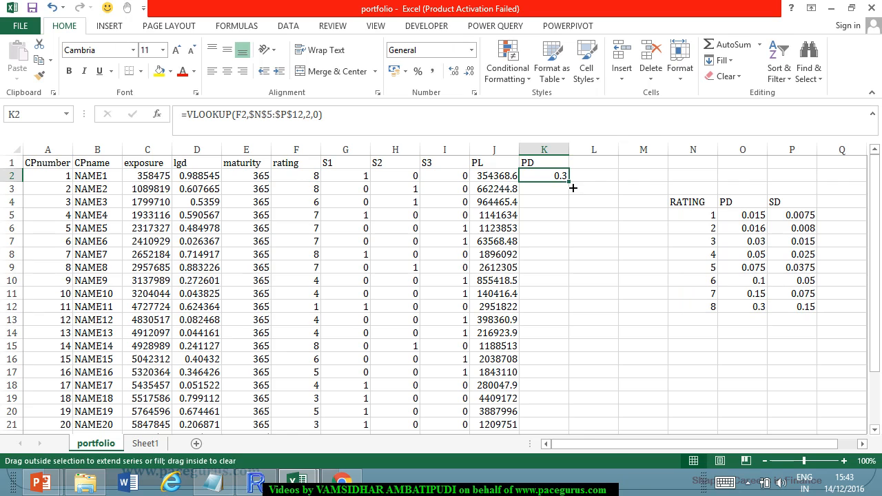
double_click(569, 182)
Add an EL column in column L that multiplies PL by PD with =J2*K2, filled down for all counterparties.
left_click(594, 163)
type("EL")
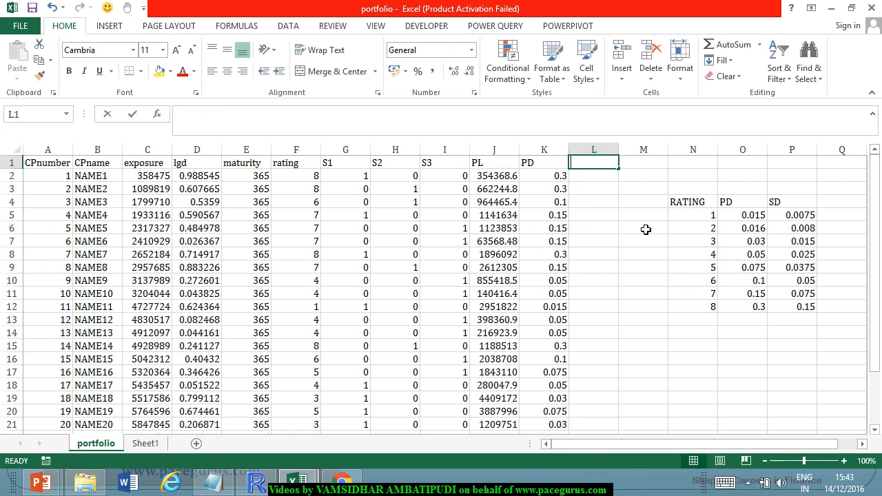
key("Return")
type("=")
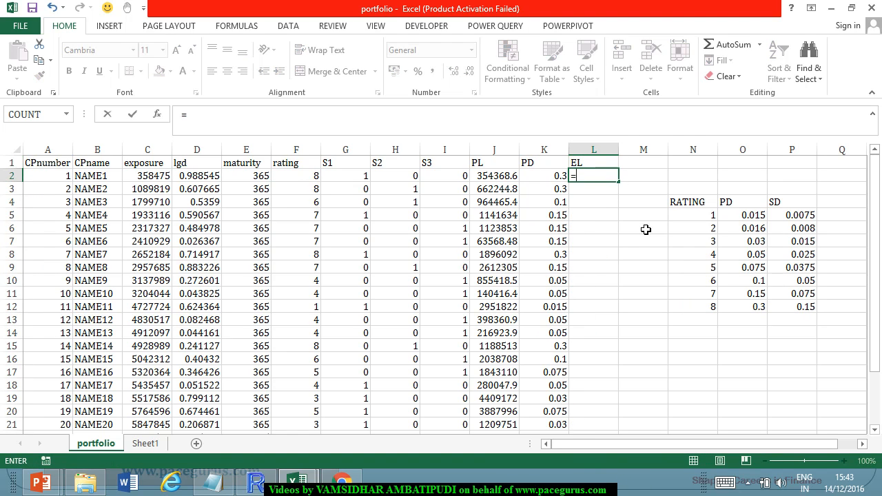
left_click(507, 181)
type("*")
left_click(543, 181)
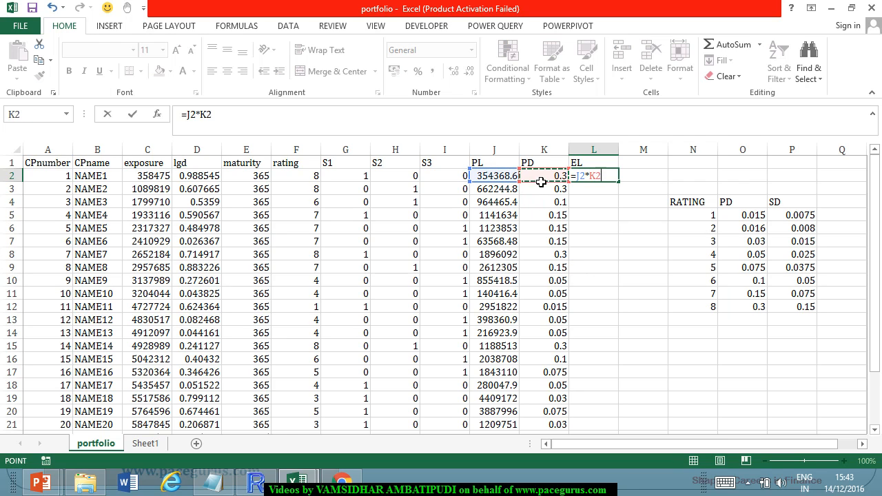
key("Return")
left_click(602, 181)
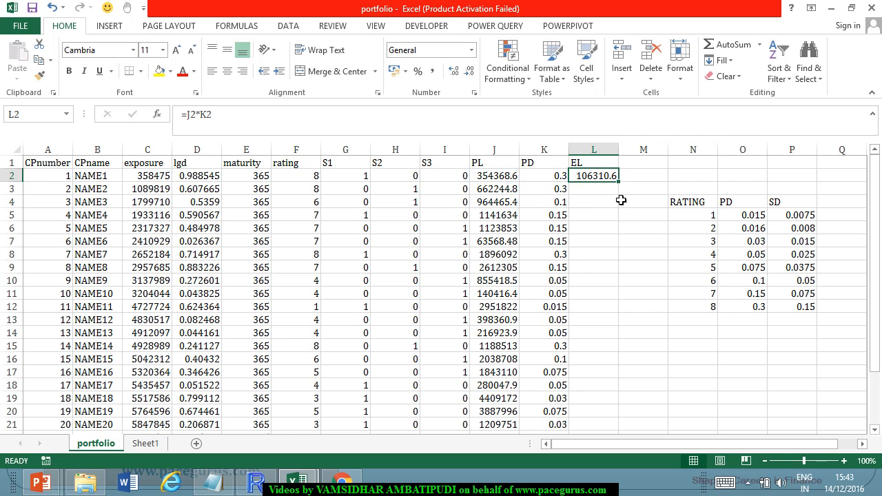
double_click(618, 183)
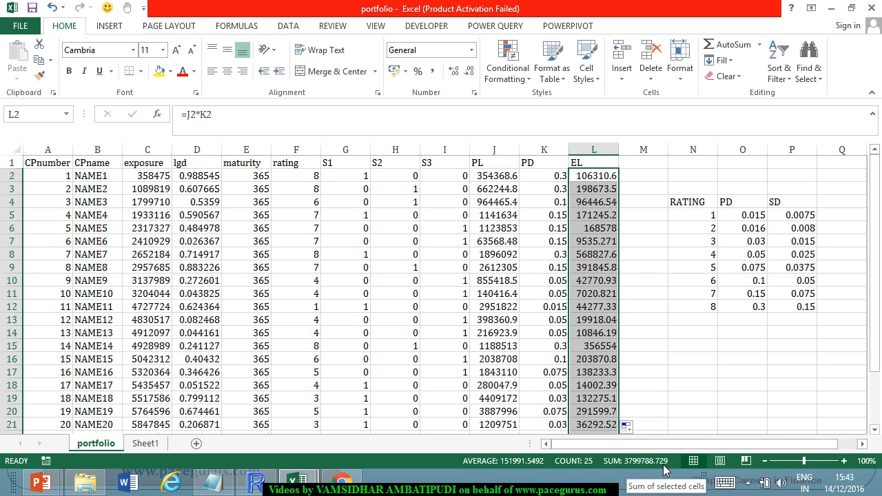
Switch to the R console and compare the portfolio expected loss with the sum of the EL column.
key("alt+Tab")
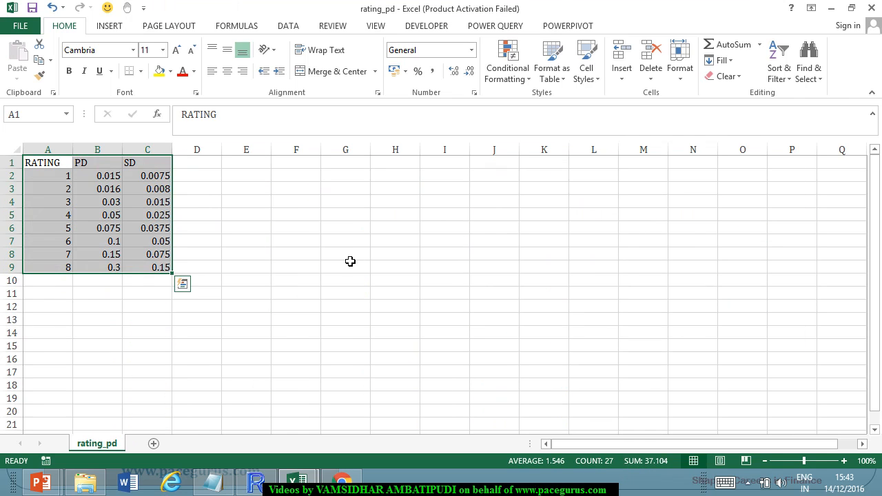
left_click(254, 484)
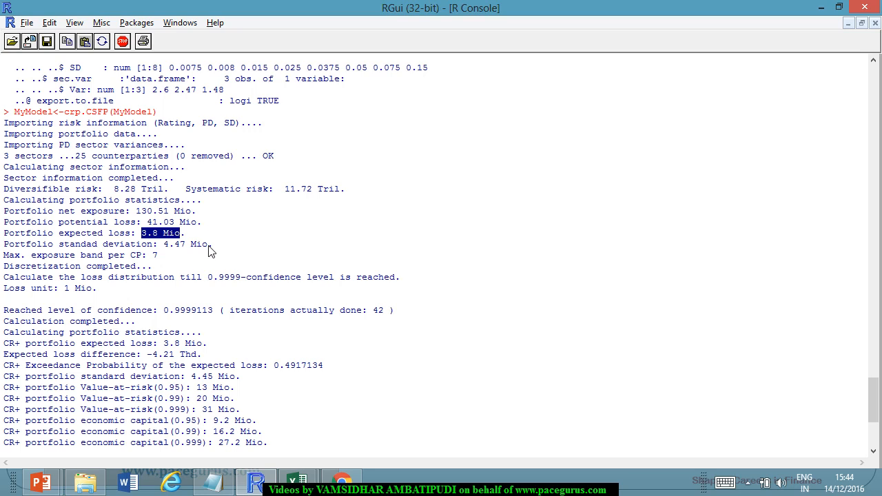
Examine the portfolio standard deviation, maximum exposure band and discretization lines of the crp.CSFP output.
left_click_drag(164, 245, 209, 250)
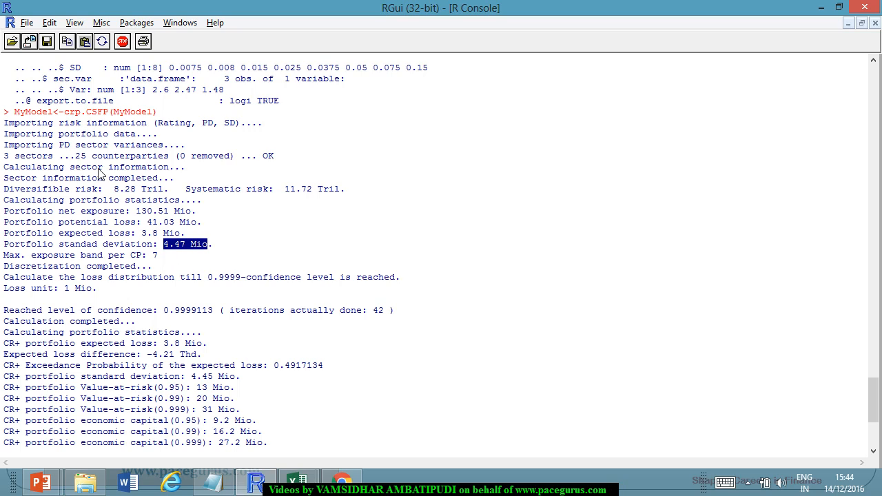
scroll(115, 201, "down", 1)
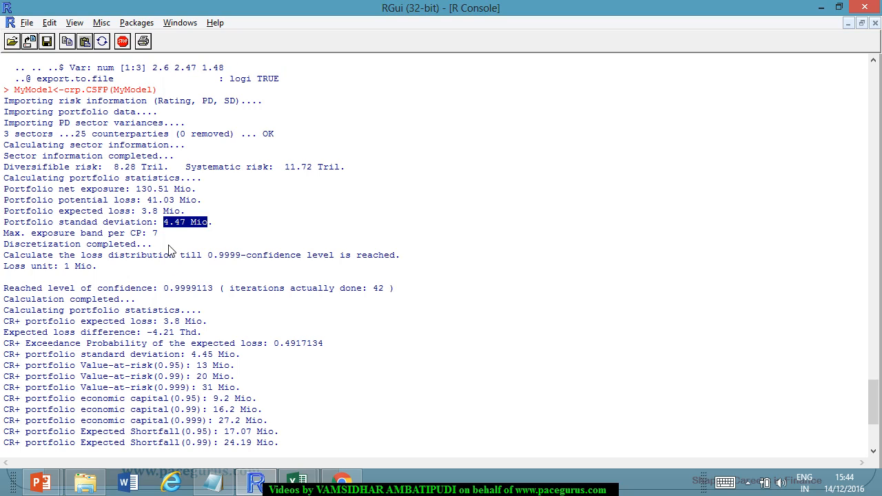
scroll(169, 249, "down", 1)
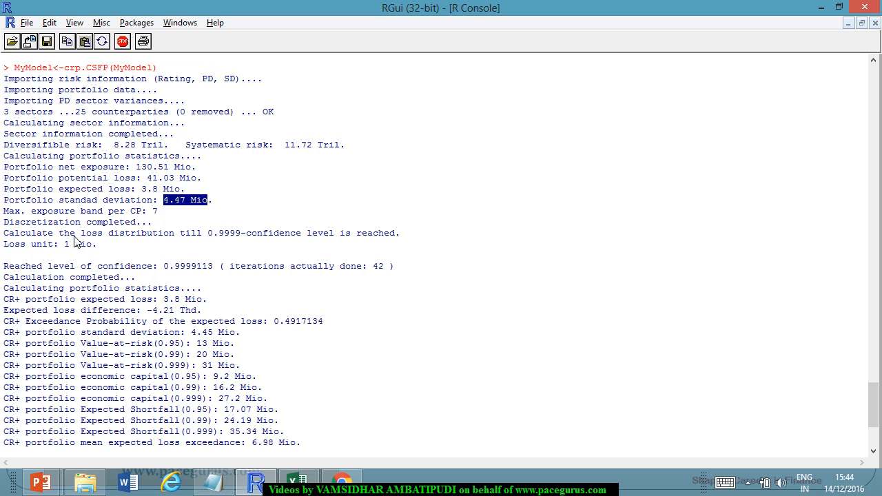
left_click_drag(74, 226, 140, 224)
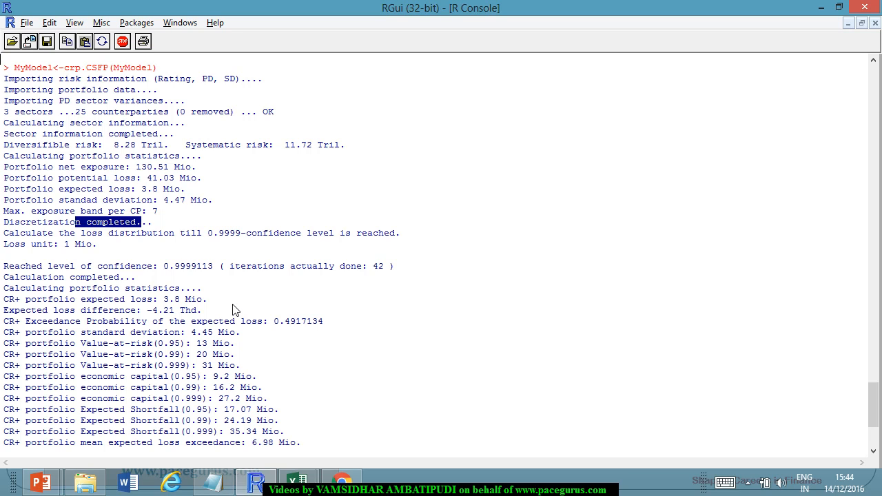
Switch to the rating_pd workbook in Excel and enter 1mn in cell F5.
key("alt+Tab")
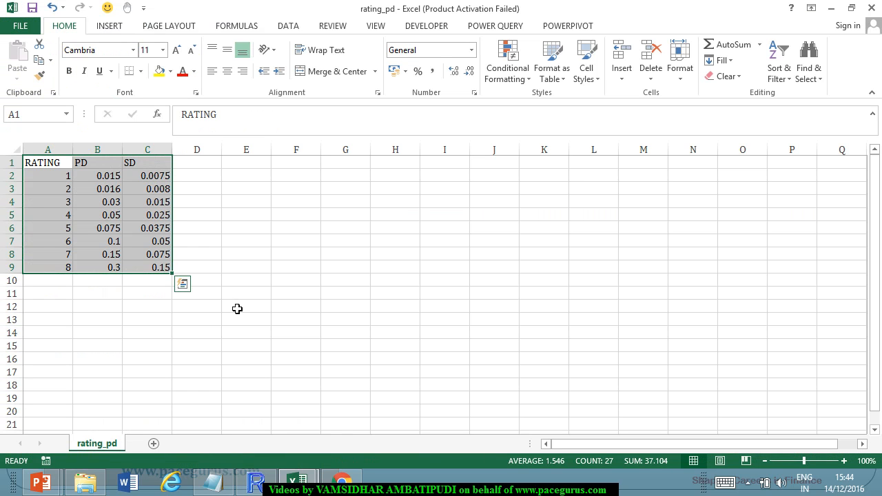
left_click(314, 218)
type("1mn")
key("Return")
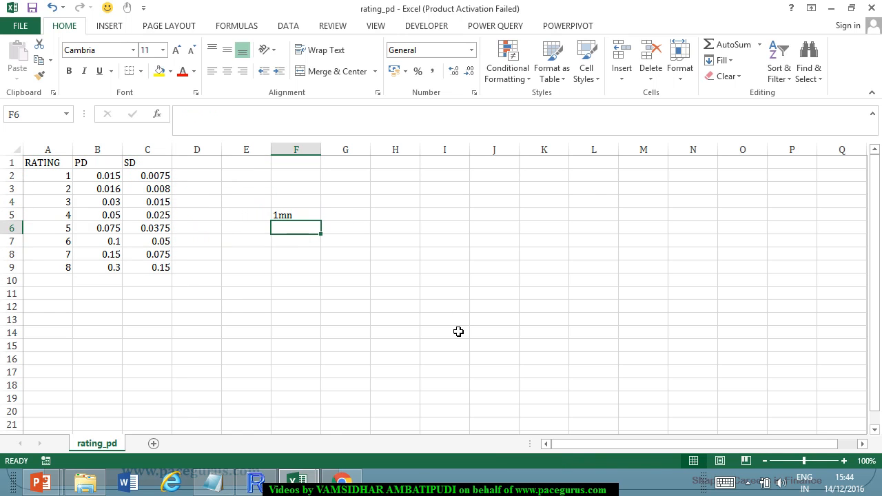
Switch to the portfolio workbook and insert a blank column between the PL and PD columns.
key("alt+Tab")
key("alt+Tab")
mouse_move(298, 481)
left_click(275, 430)
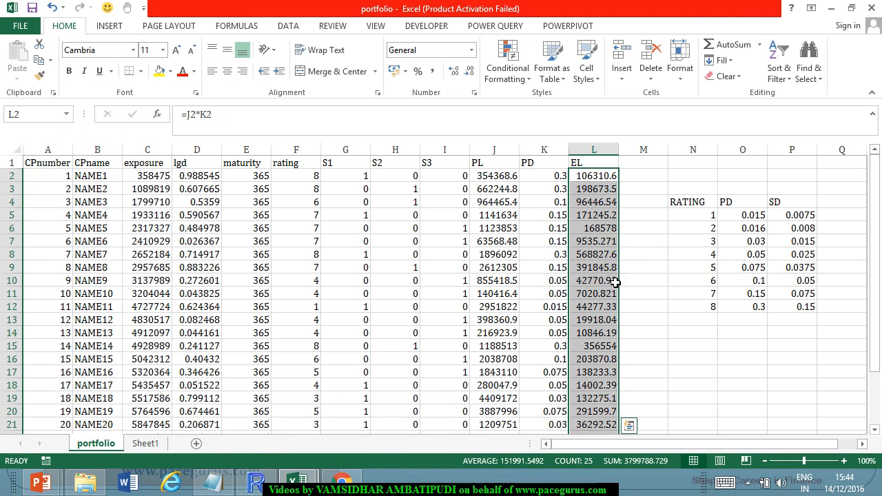
left_click(644, 248)
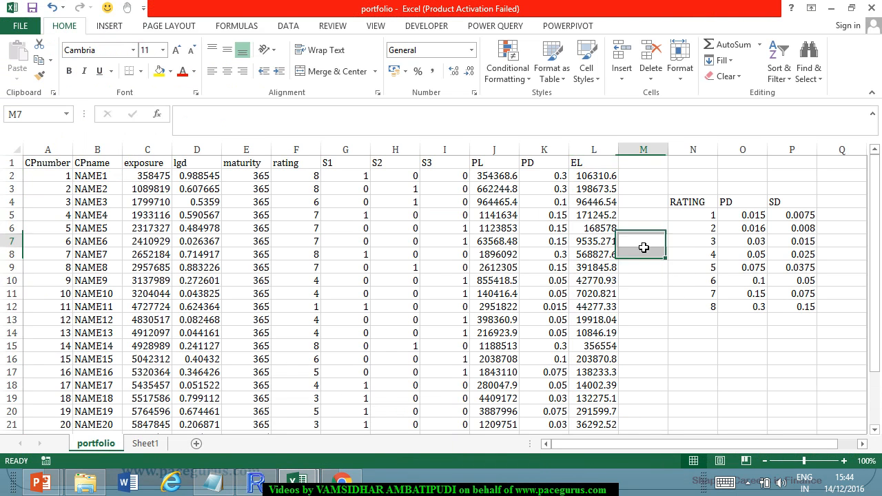
left_click(494, 149)
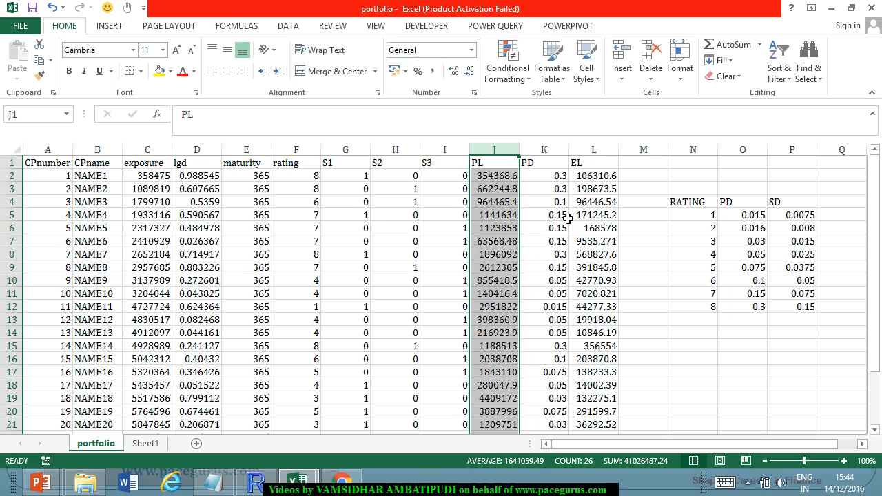
left_click(558, 163)
right_click(558, 163)
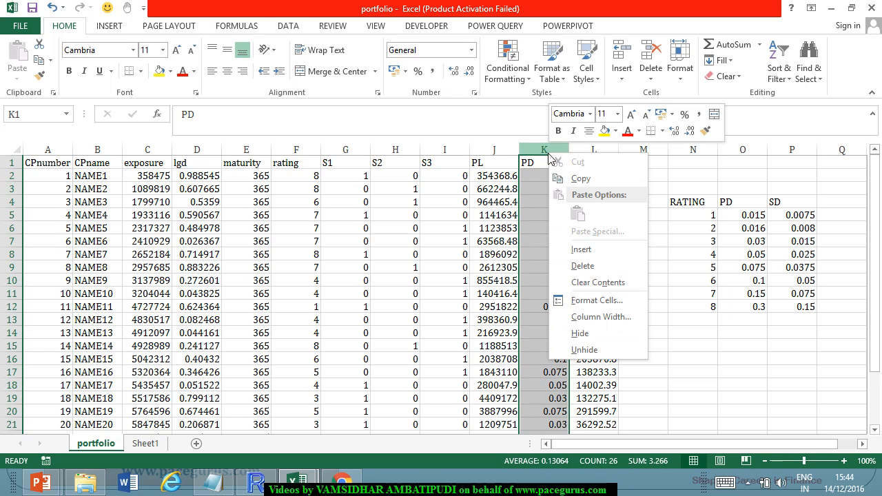
left_click(589, 255)
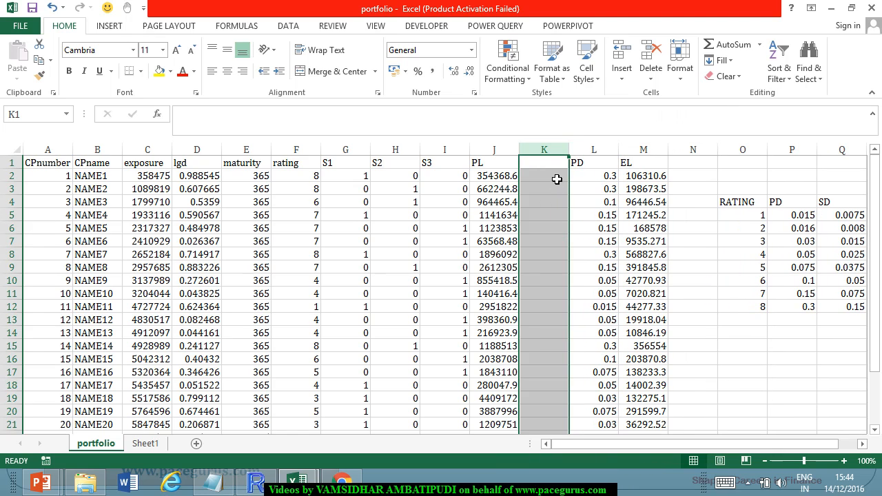
Express each PL in whole millions with =ROUND(J2/1000000,0) in K2, filled down for all counterparties.
left_click(557, 178)
type("=")
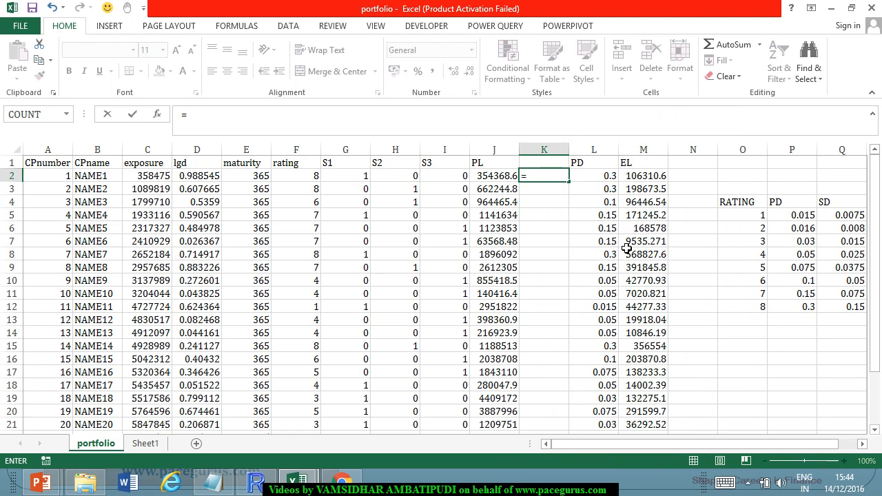
type("roun")
key("Tab")
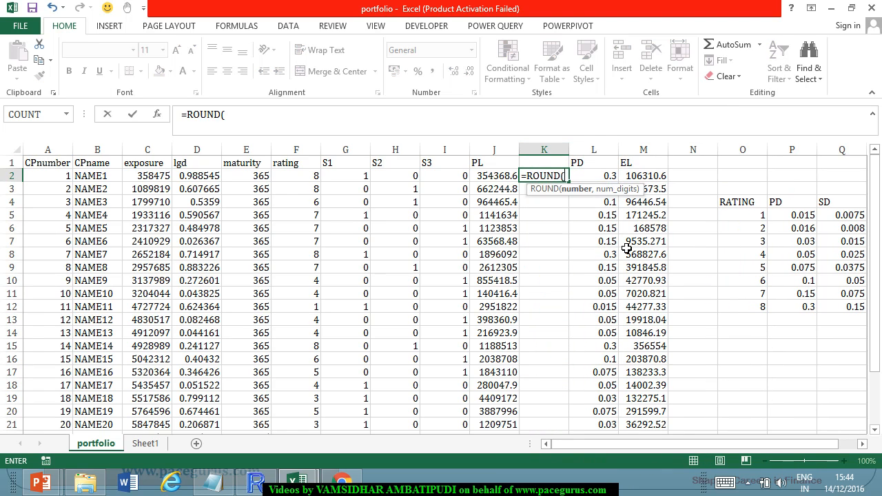
left_click(496, 179)
type("/")
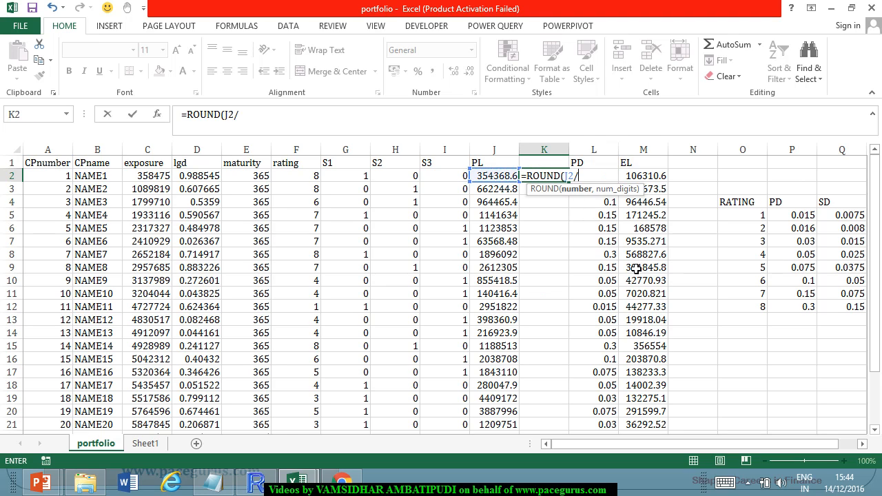
type("1000000,0")
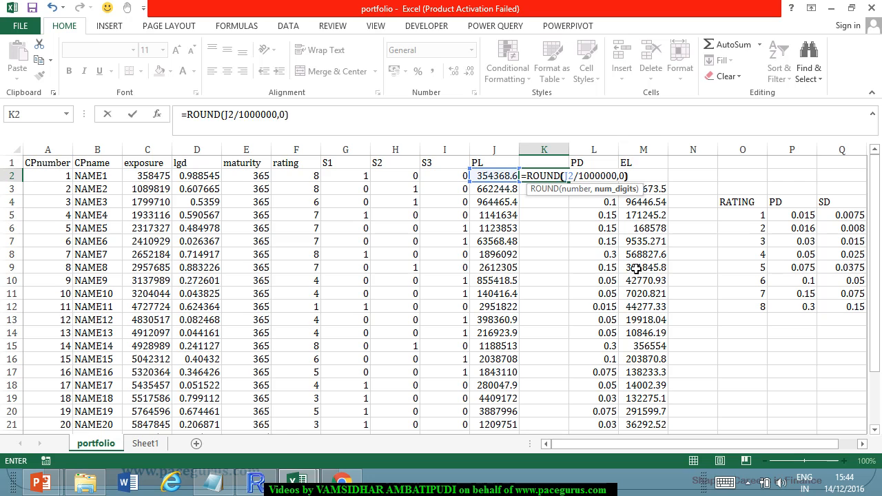
type(")")
key("Return")
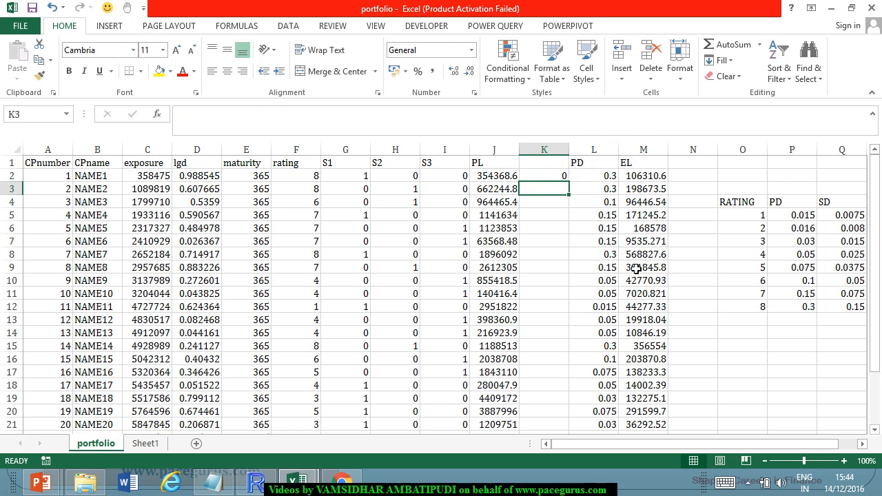
left_click(550, 182)
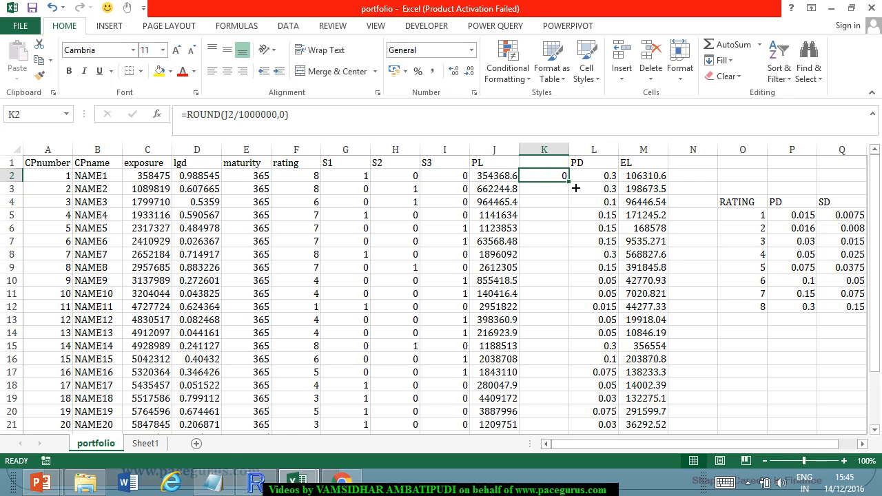
double_click(577, 188)
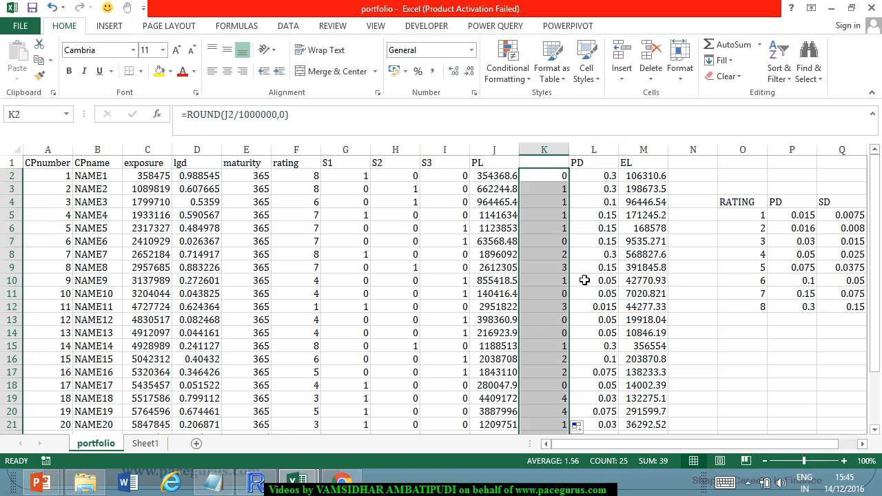
Compare the rounded exposure bands in column K with the maximum exposure band in the R console, returning to the portfolio sheet.
scroll(584, 282, "down", 1)
scroll(566, 354, "down", 2)
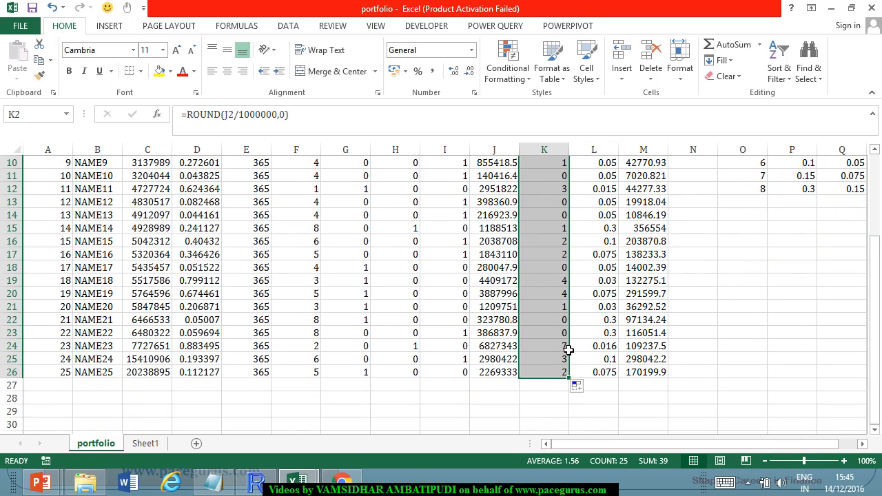
key("alt+Tab")
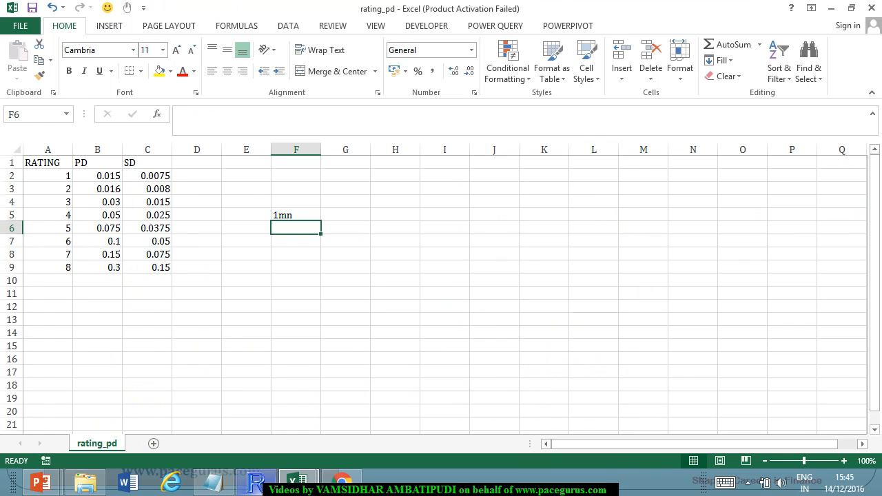
left_click(255, 482)
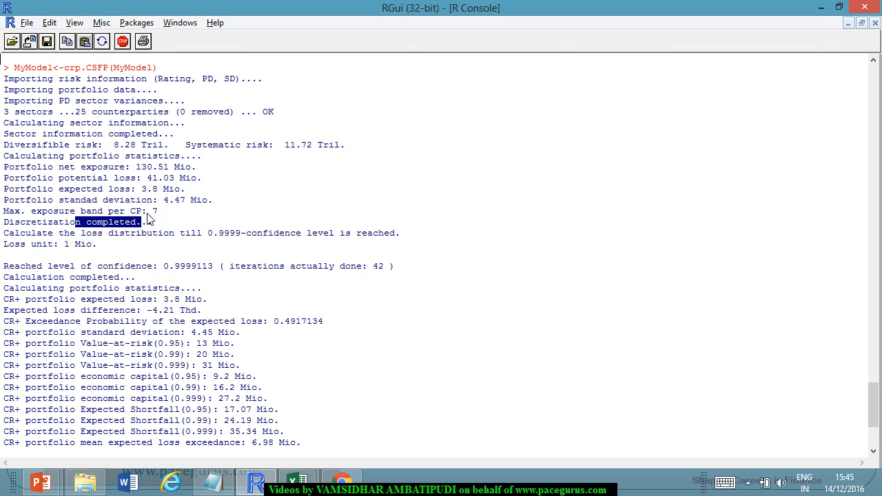
key("alt+Tab")
mouse_move(318, 470)
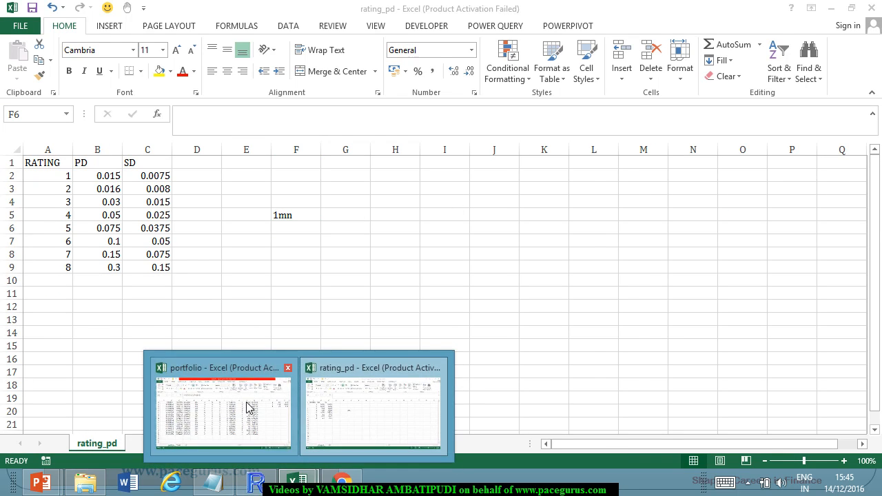
left_click(249, 408)
scroll(551, 283, "up", 3)
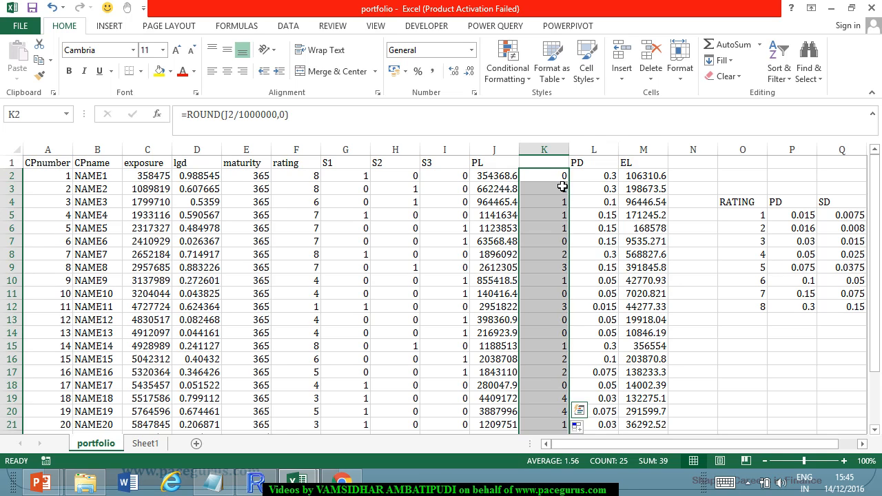
Change the K2 formula to =ROUNDUP(J2/1000000,0) and fill it down for all counterparties.
left_click(224, 116)
type("up")
key("Return")
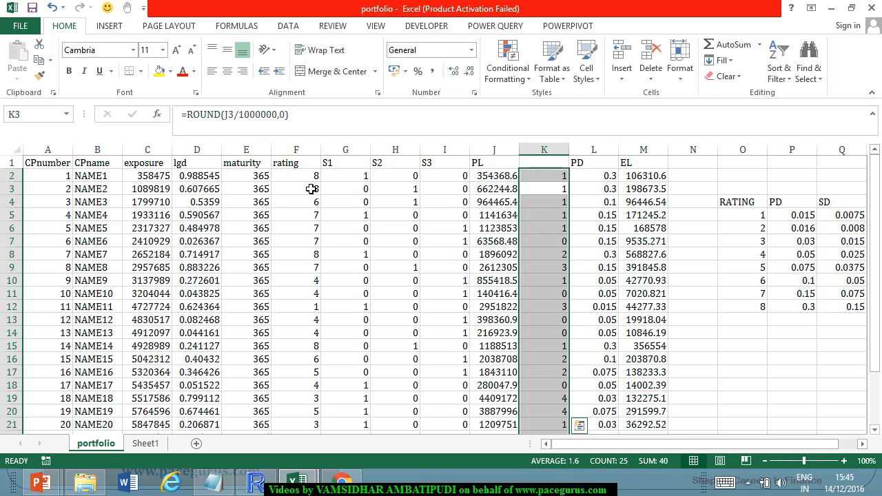
left_click(560, 178)
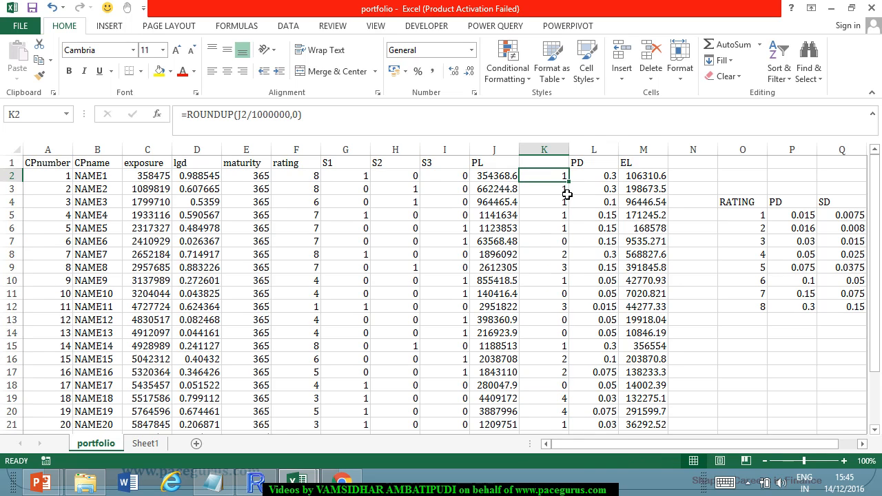
double_click(568, 181)
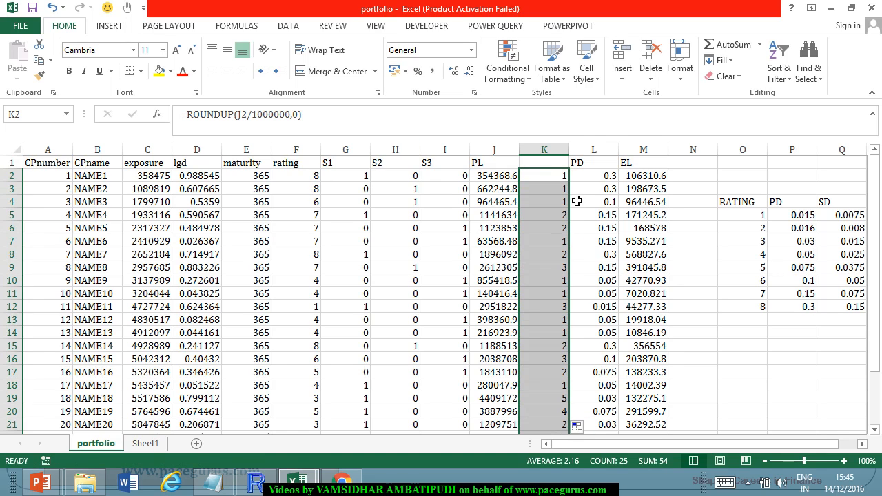
Undo the ROUNDUP fill and formula edit in column K.
key("ctrl+z")
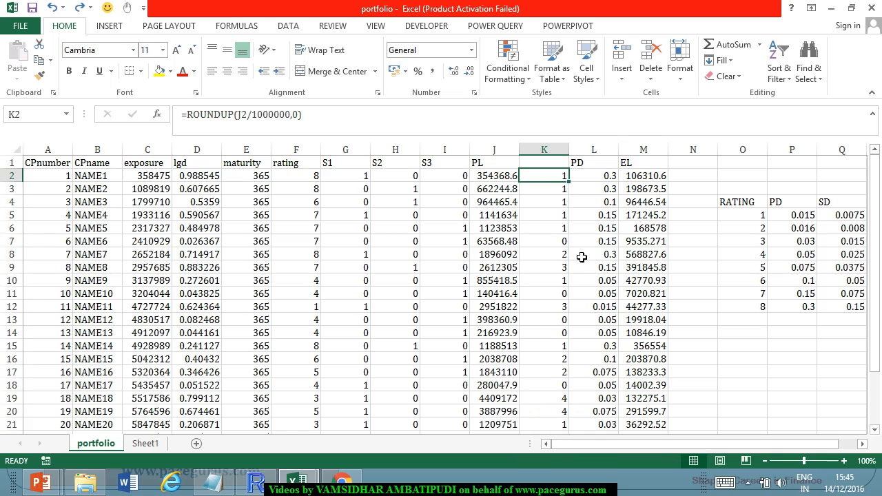
key("ctrl+z")
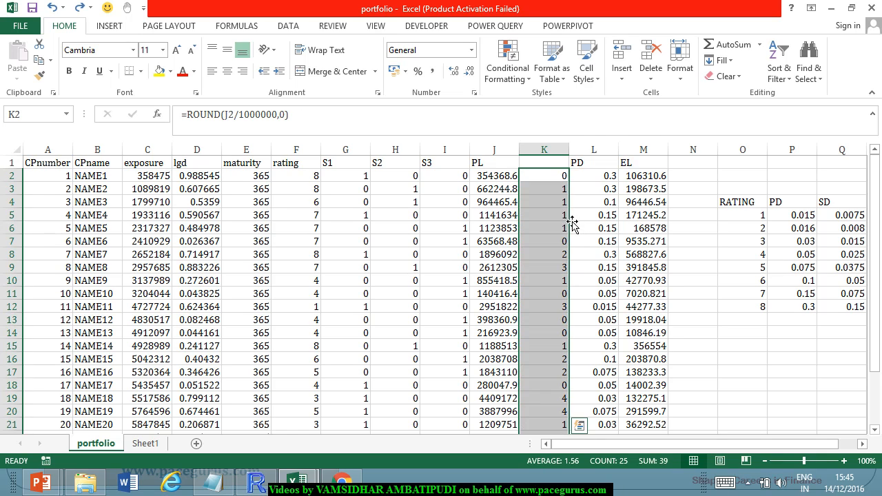
left_click(557, 179)
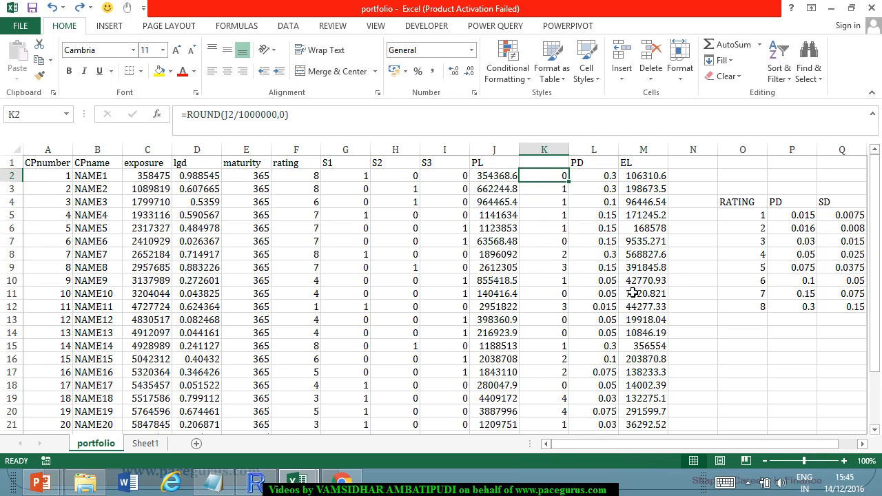
Delete the exposure band column K between PL and PD.
left_click(559, 150)
right_click(559, 151)
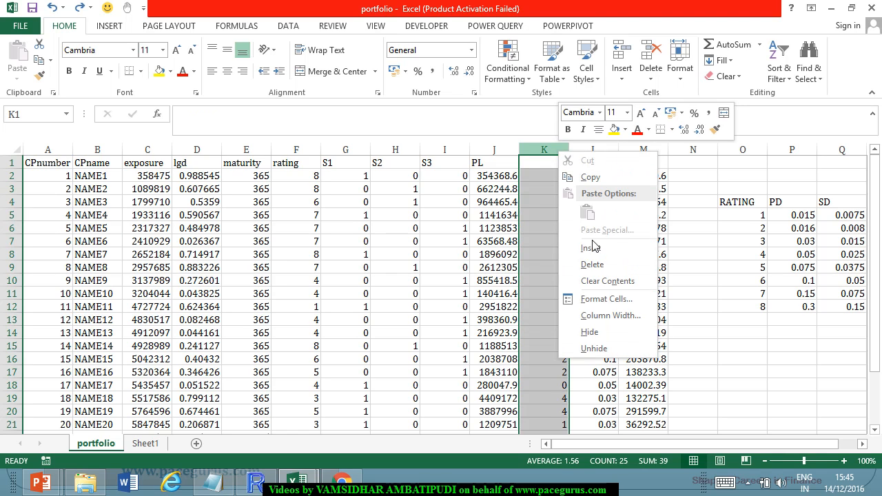
left_click(591, 264)
left_click(589, 270)
Switch to the R console and examine the iteration count, CR+ portfolio expected loss and loss unit.
key("alt+Tab")
key("alt+Tab")
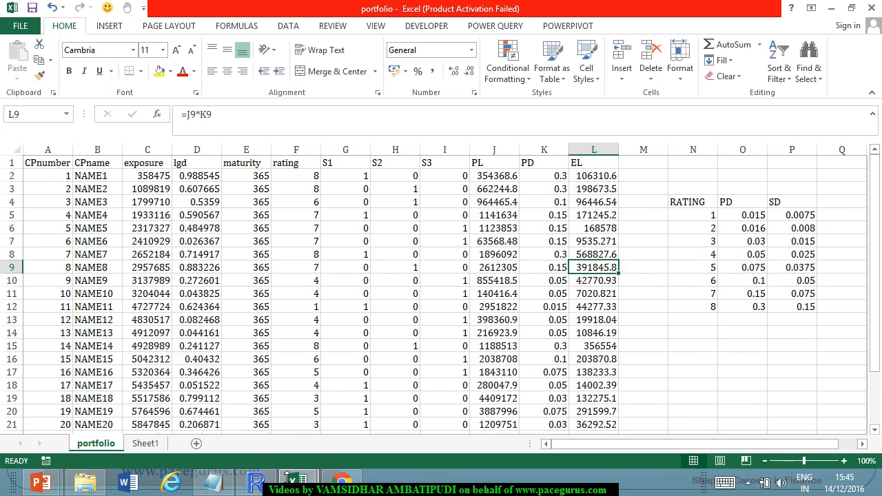
left_click(255, 482)
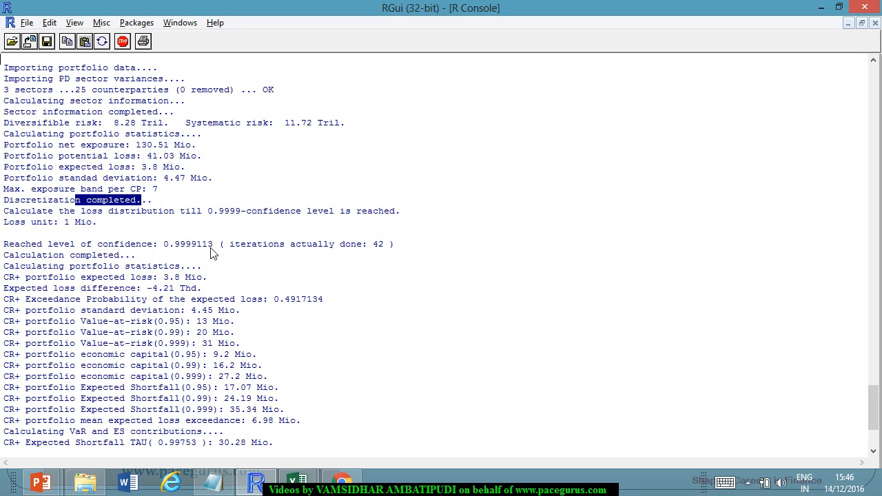
left_click_drag(318, 246, 383, 246)
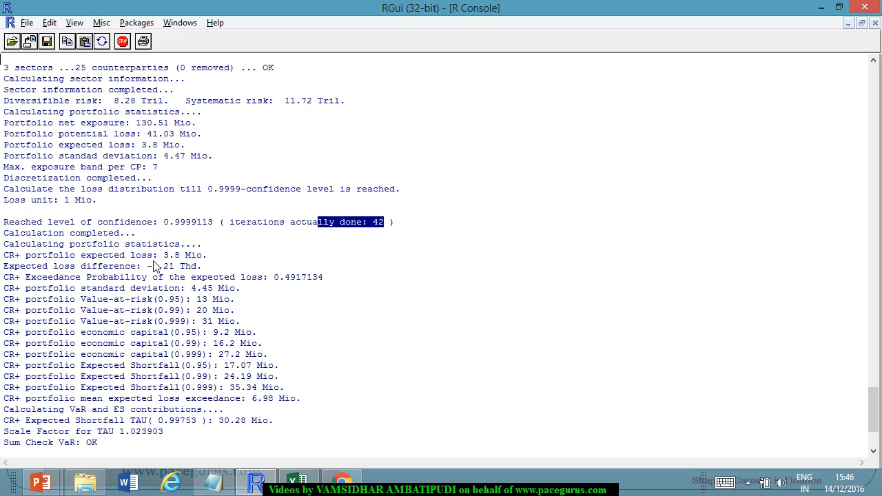
left_click_drag(164, 257, 201, 258)
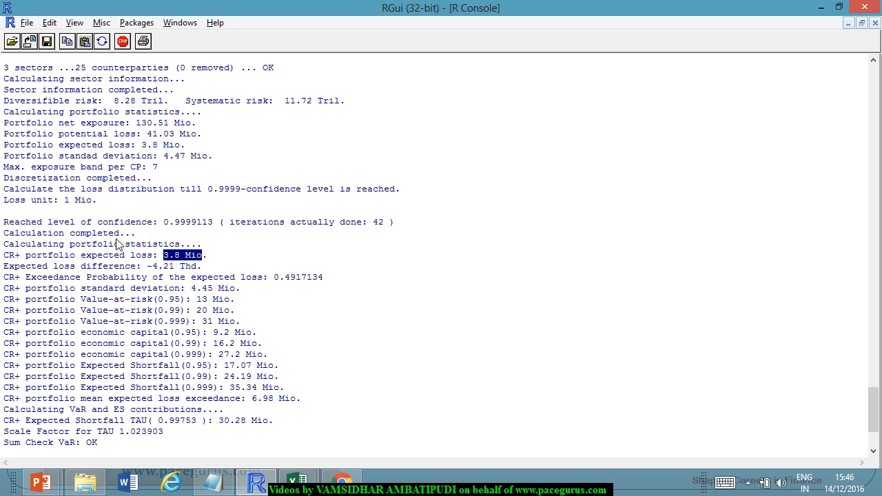
left_click_drag(65, 201, 97, 213)
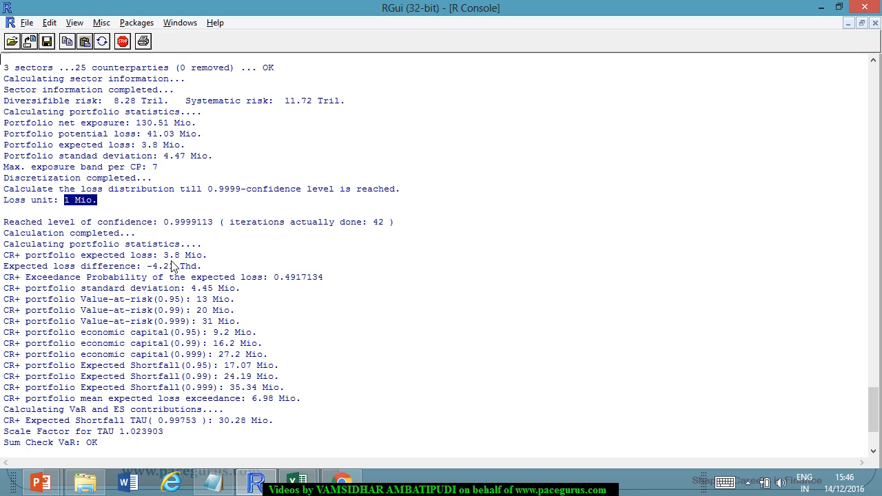
Examine the CR+ portfolio expected loss, the expected loss difference and the CR+ portfolio standard deviation in the console output.
left_click_drag(164, 256, 205, 257)
left_click_drag(153, 266, 198, 270)
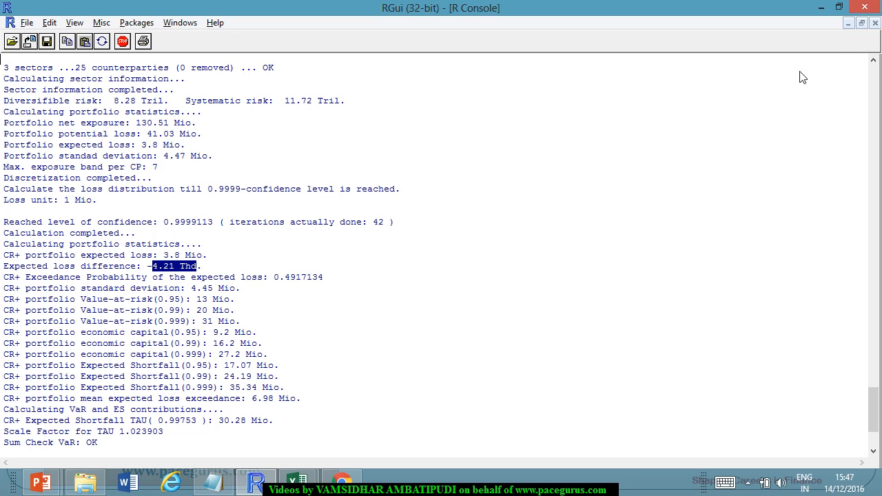
left_click(862, 23)
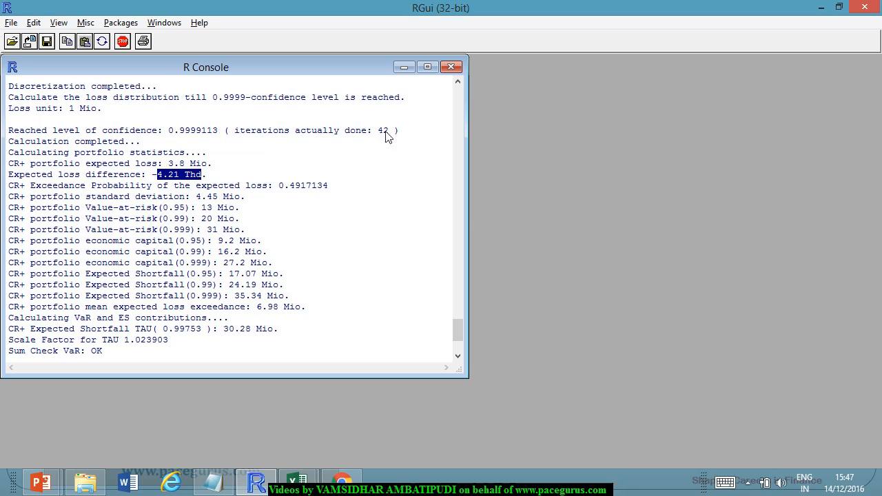
left_click(427, 66)
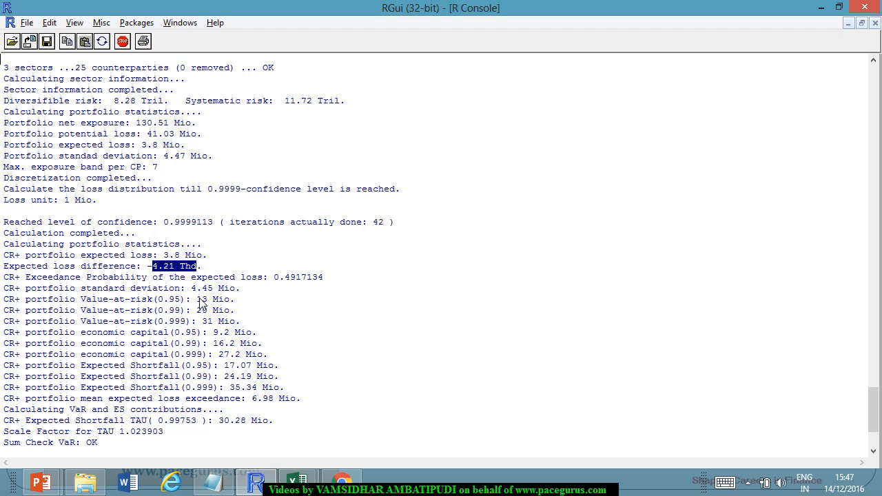
left_click_drag(193, 289, 207, 290)
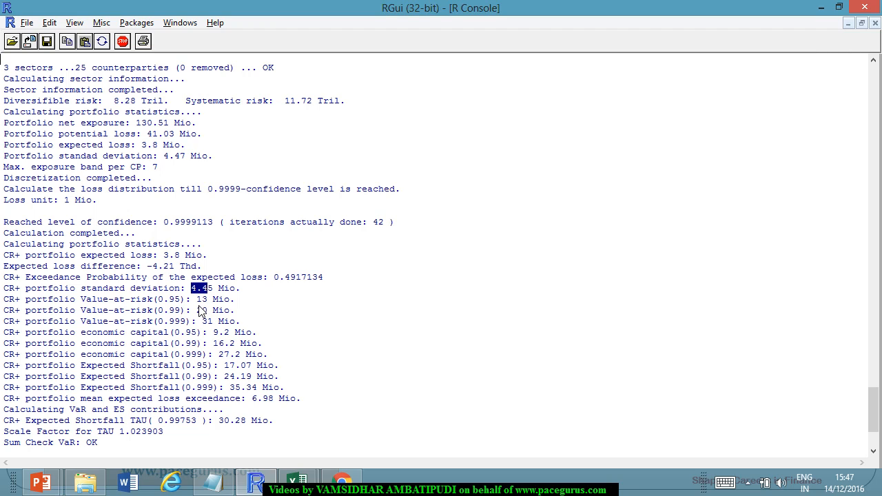
Compare the CR+ portfolio Value-at-Risk figures with the expected loss and economic capital across the confidence levels.
left_click_drag(197, 300, 207, 300)
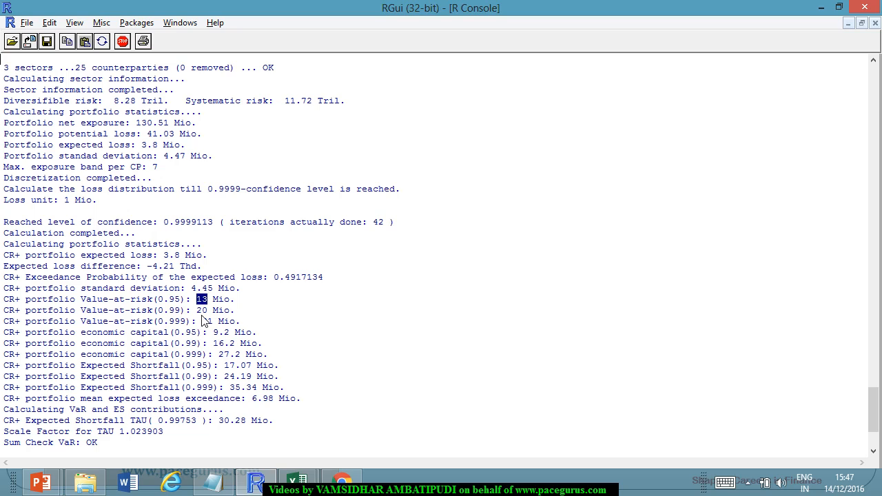
left_click_drag(197, 310, 213, 321)
double_click(202, 300)
double_click(172, 255)
left_click(205, 308)
double_click(215, 333)
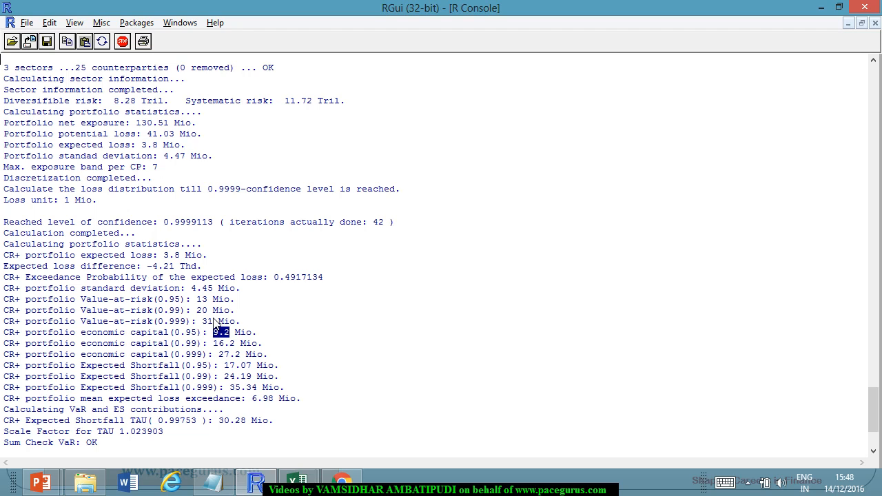
left_click_drag(207, 310, 191, 310)
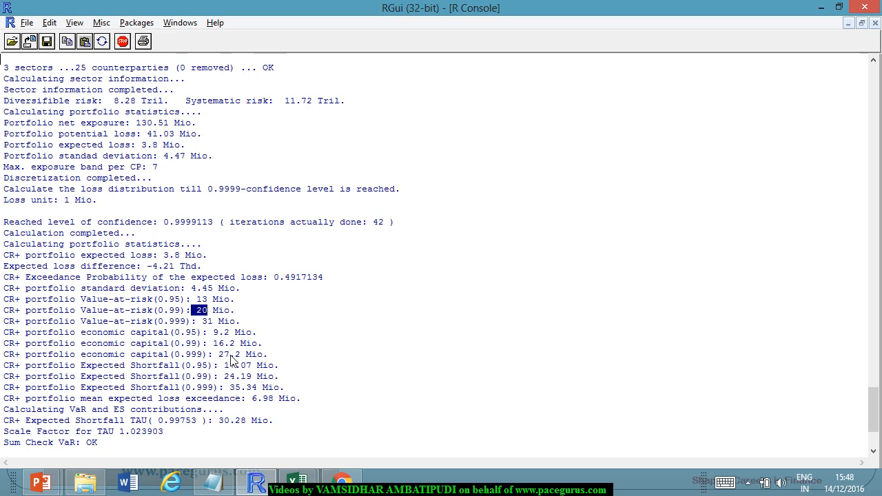
Examine the CR+ portfolio Expected Shortfall at 0.99 and 0.999, the expected loss and the mean expected loss exceedance.
left_click_drag(224, 379, 253, 379)
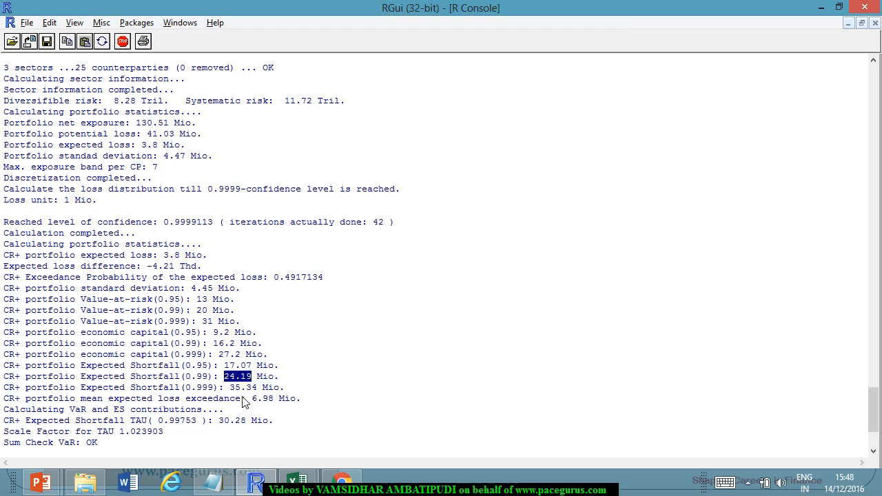
left_click_drag(230, 388, 284, 390)
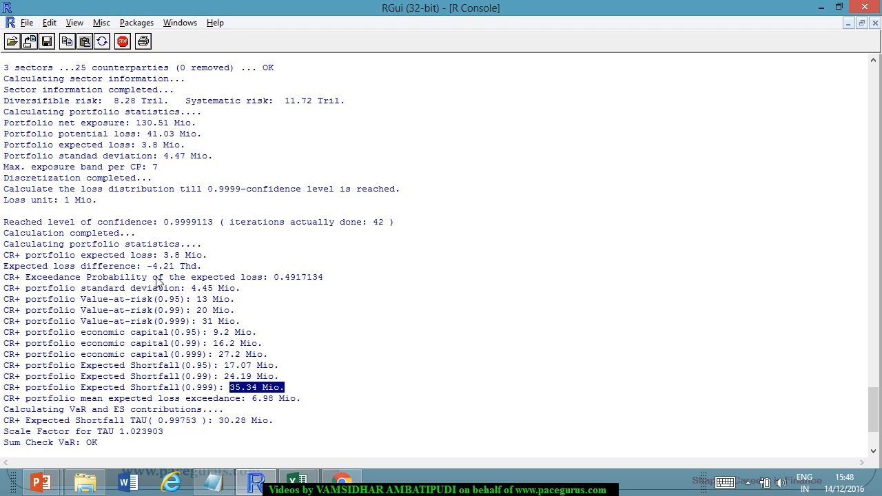
left_click_drag(163, 255, 200, 262)
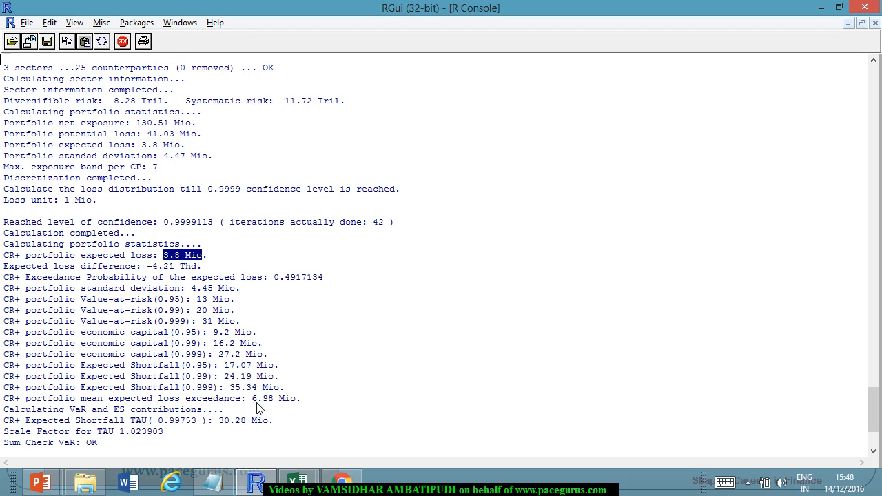
left_click_drag(253, 398, 296, 400)
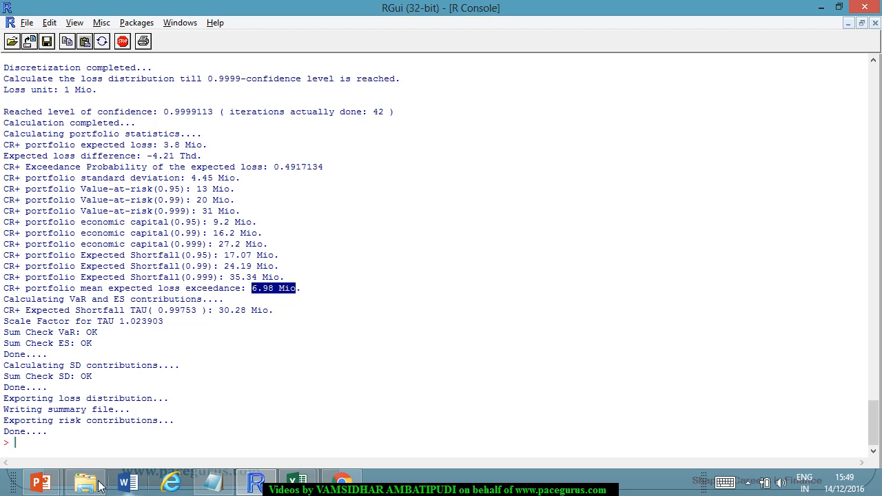
Run str(MyModel) in the R console to list the model object's structure.
mouse_move(40, 482)
left_click(206, 405)
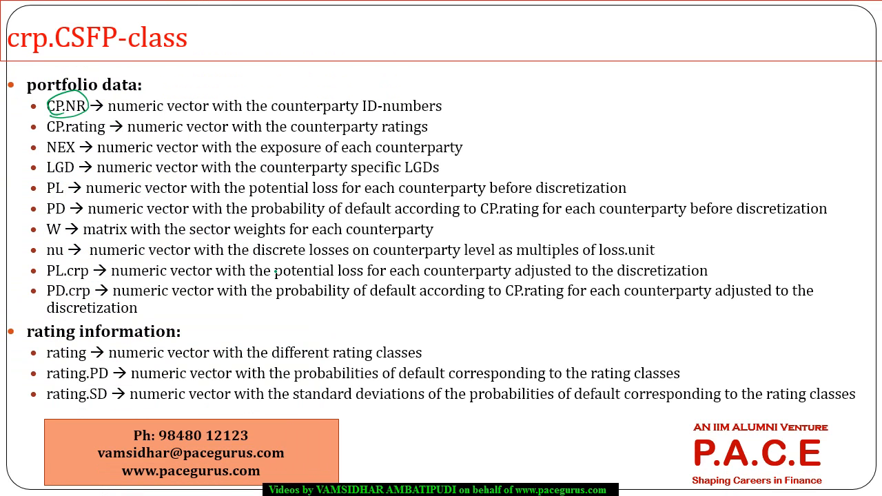
key("alt+Tab")
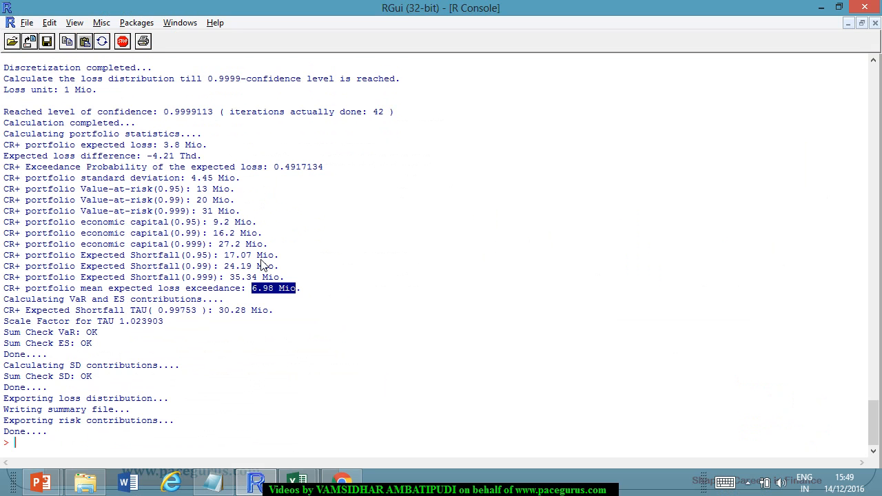
type("?")
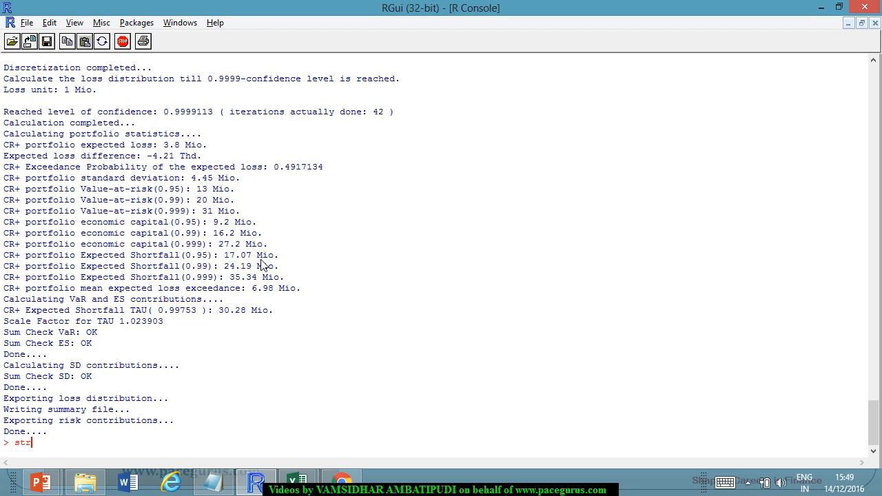
type("str(MyModel)")
key("Return")
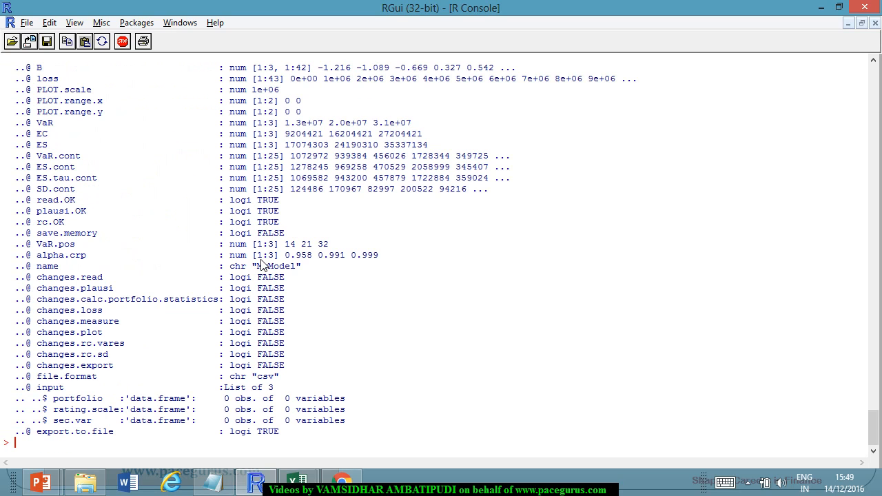
Examine the path, file name, rating.PD, NS and NC slots at the start of the MyModel structure listing.
scroll(234, 158, "up", 2)
scroll(234, 158, "up", 15)
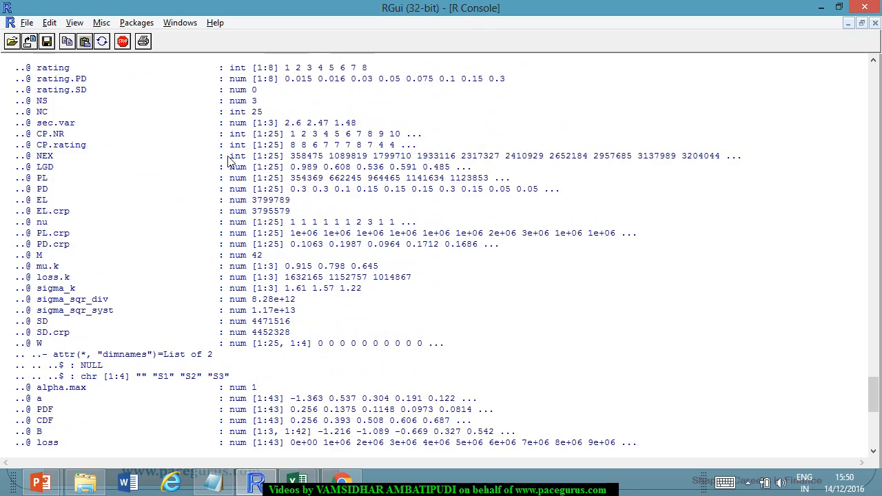
scroll(218, 170, "down", 1)
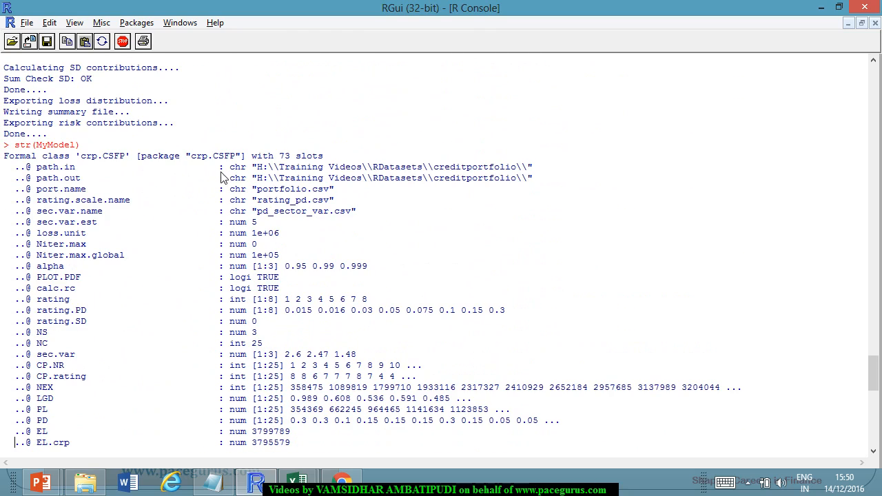
scroll(224, 190, "down", 2)
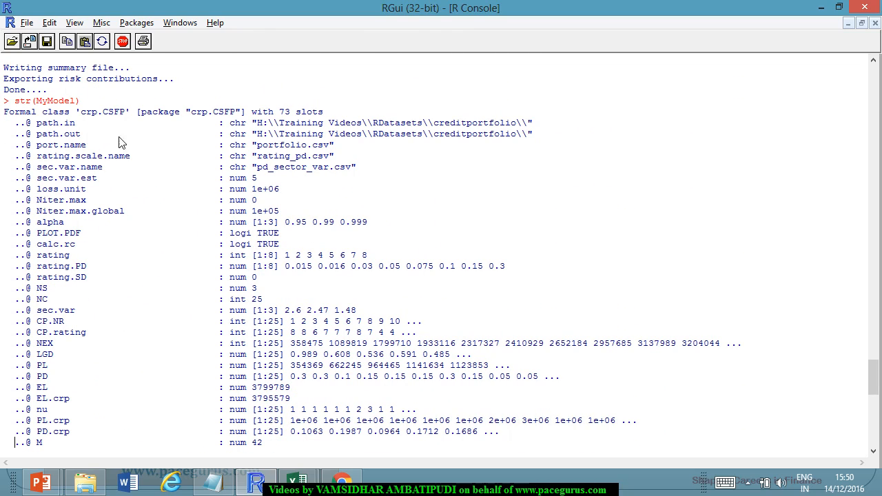
left_click_drag(252, 134, 301, 158)
left_click_drag(37, 267, 505, 270)
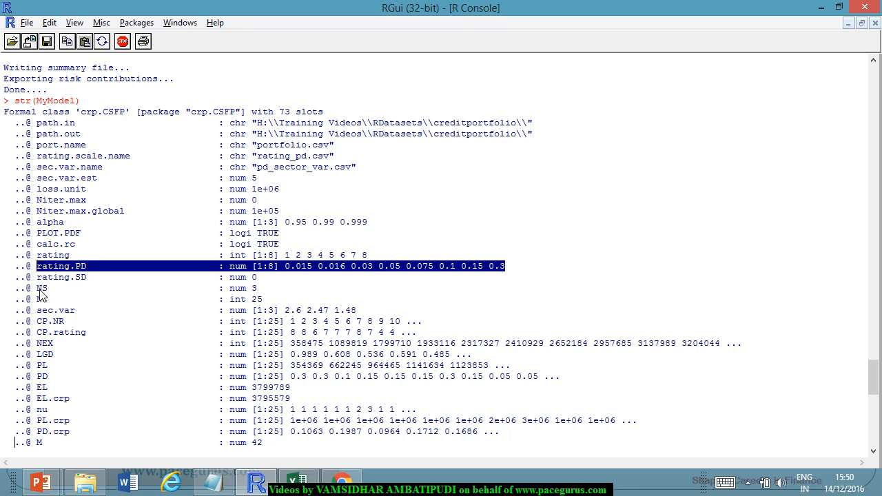
left_click_drag(37, 289, 50, 293)
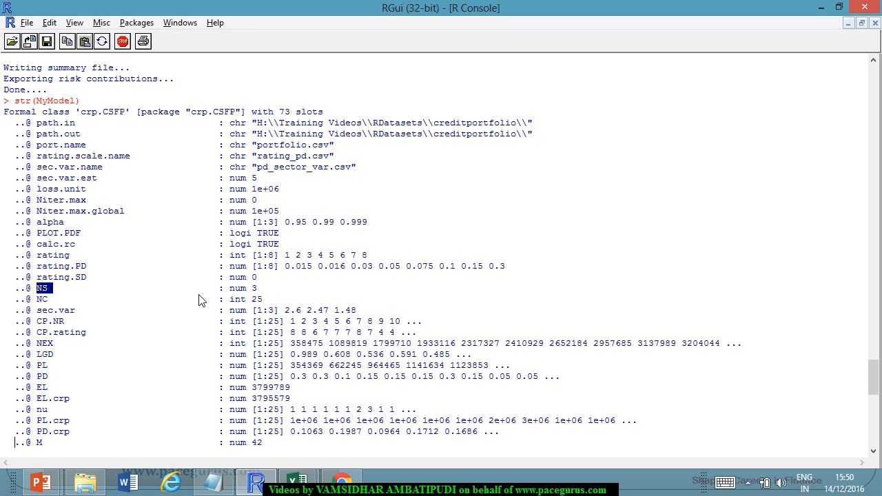
left_click_drag(235, 288, 257, 288)
left_click(43, 302)
double_click(256, 300)
scroll(289, 279, "down", 2)
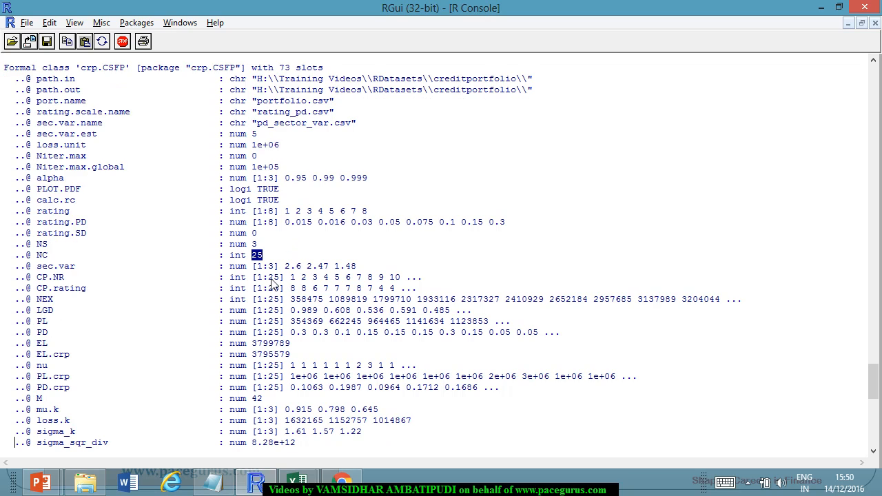
Tick the CP.NR line on the crp.CSFP-class slide in PowerPoint and highlight the CP.NR values in the R console.
double_click(45, 278)
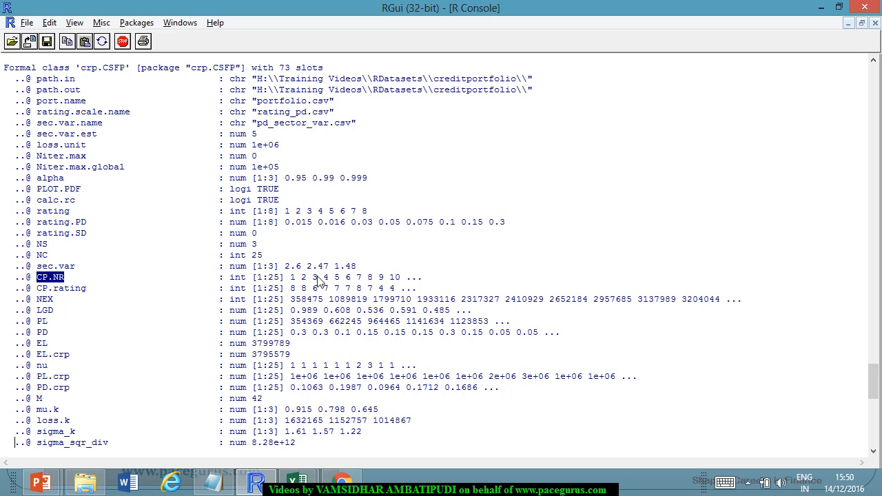
key("alt+Tab")
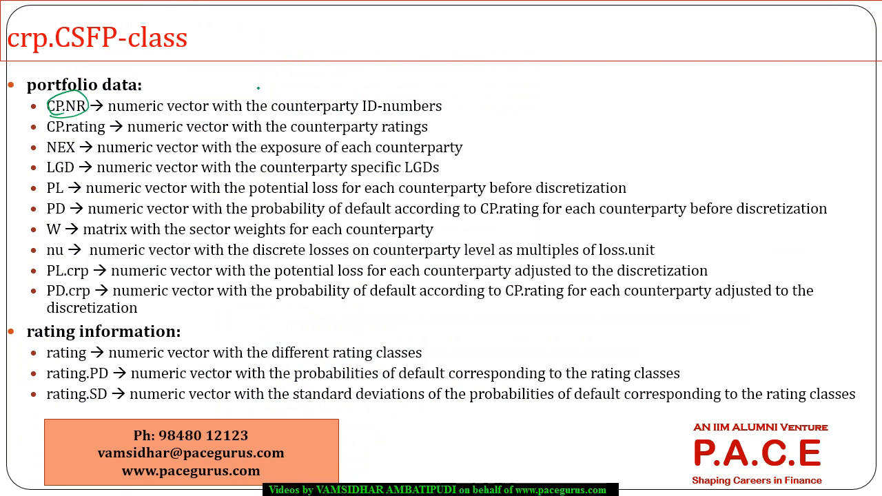
left_click_drag(259, 96, 289, 87)
key("alt+Tab")
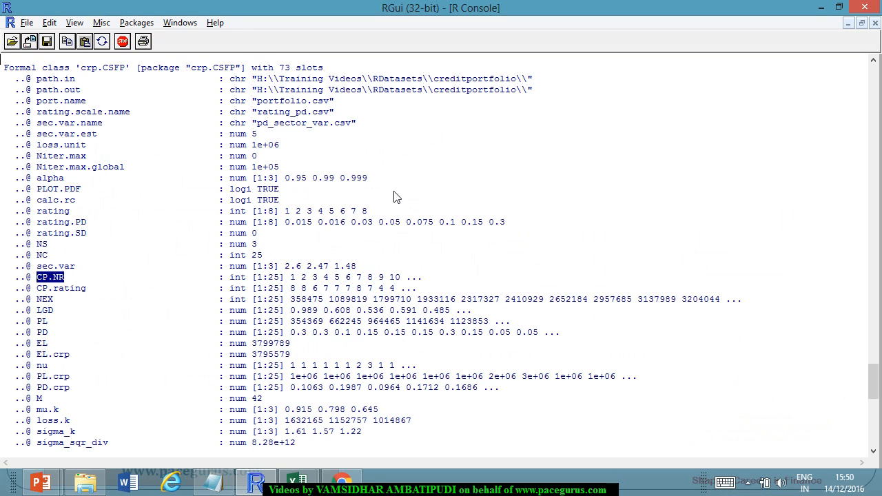
left_click_drag(531, 269, 293, 278)
left_click_drag(349, 272, 417, 279)
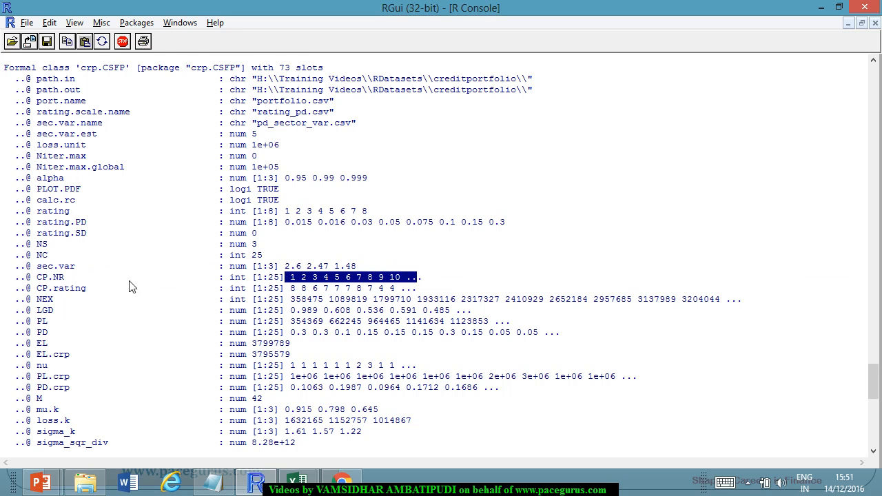
Highlight the CP.rating values in the R console and tick the CP.rating line on the PowerPoint slide.
left_click_drag(291, 289, 410, 286)
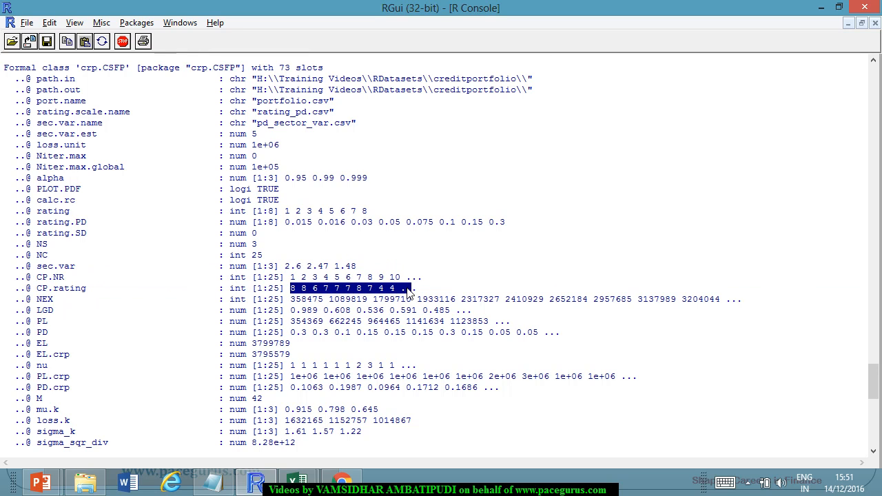
key("alt+Tab")
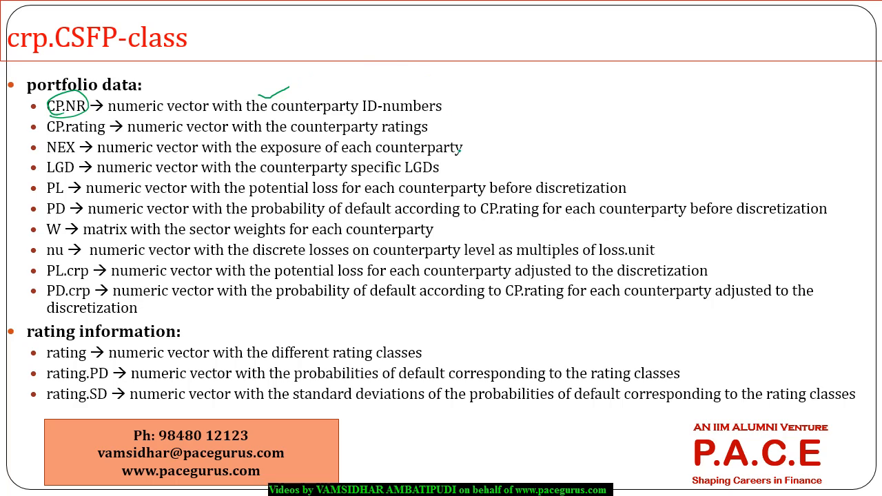
left_click_drag(443, 129, 484, 115)
Highlight the NEX exposure values in the R console and tick the NEX line on the PowerPoint slide.
key("alt+Tab")
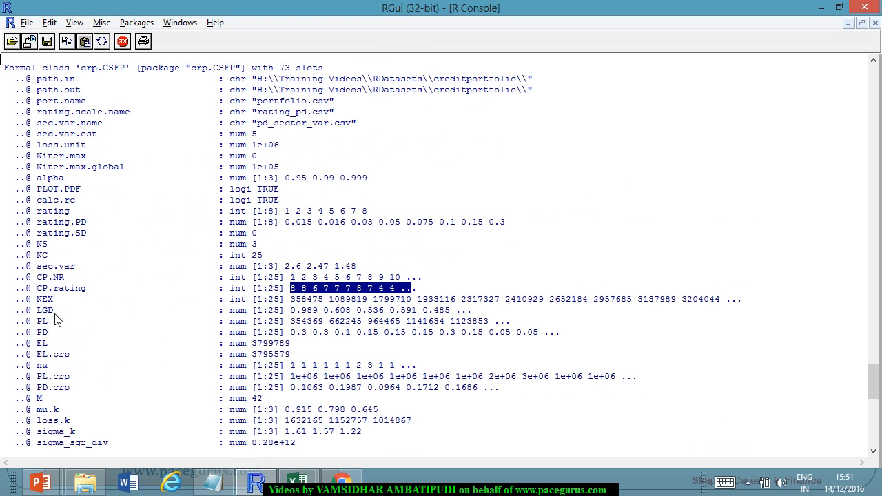
left_click_drag(290, 301, 474, 301)
key("alt+Tab")
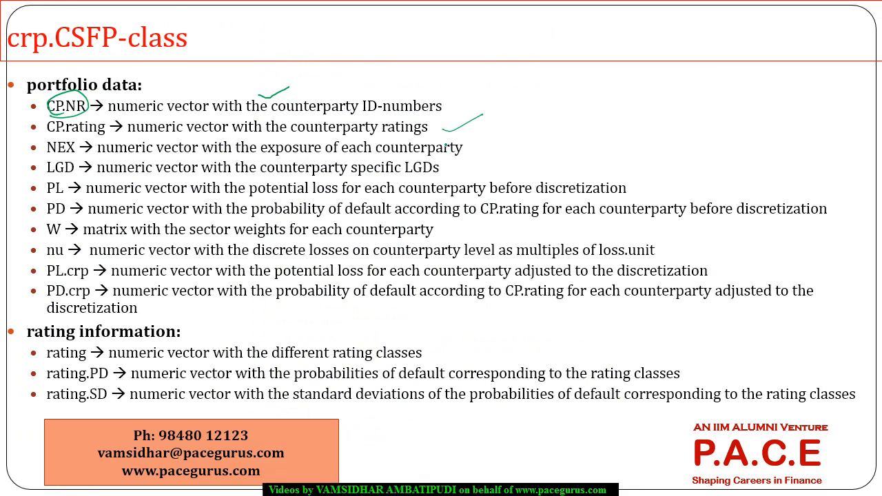
left_click_drag(464, 153, 503, 138)
Highlight the LGD values in the R console and tick the LGD line on the PowerPoint slide.
key("alt+Tab")
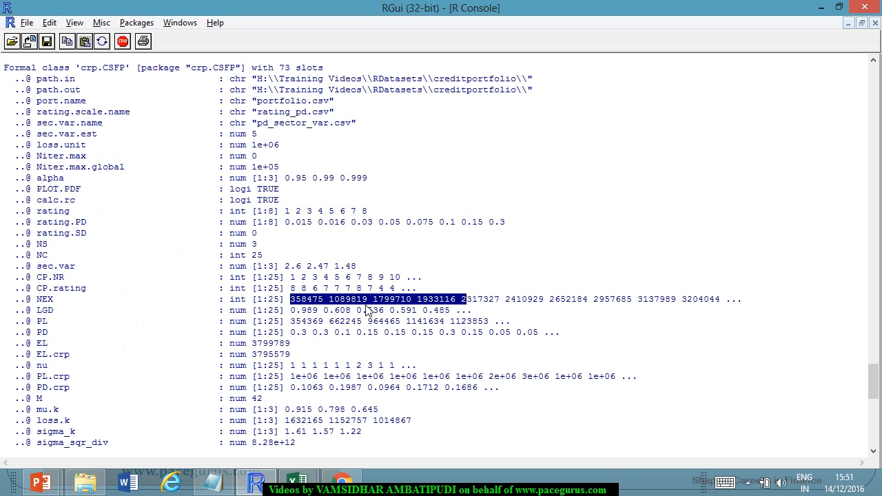
left_click_drag(291, 312, 373, 311)
key("alt+Tab")
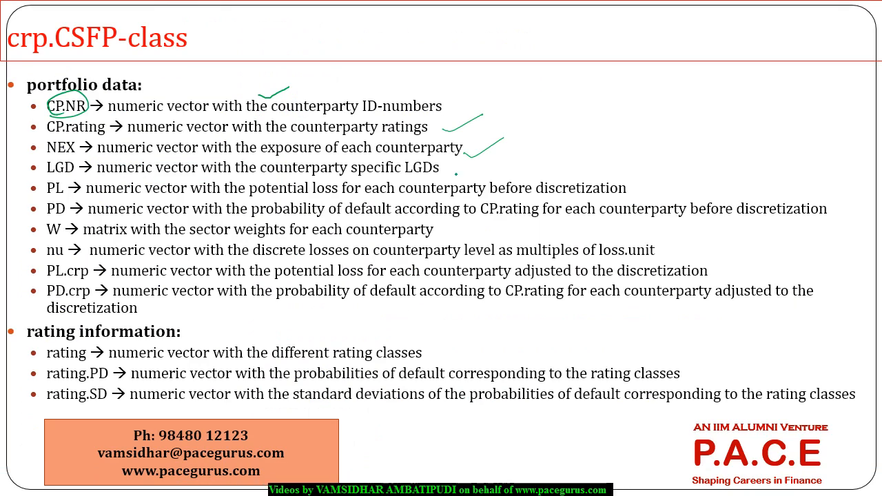
Highlight the PL values in the R console and circle "potential loss" in the PL line on the PowerPoint slide.
key("alt+Tab")
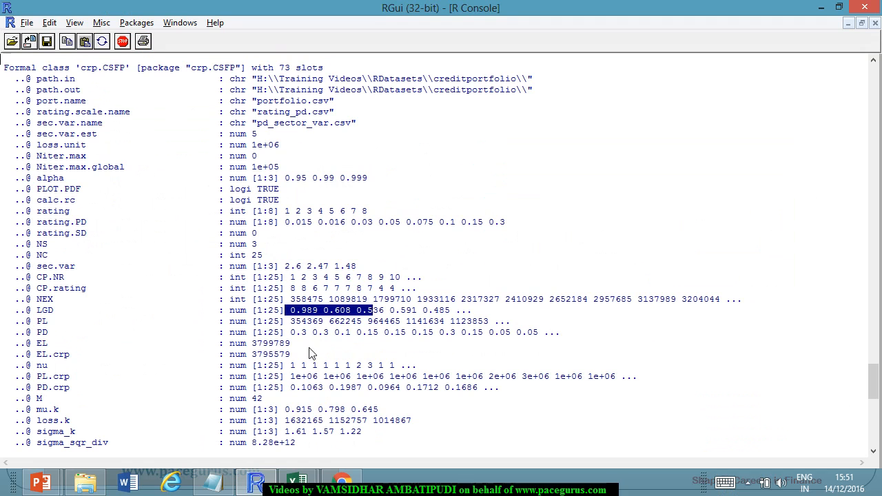
left_click_drag(293, 322, 344, 321)
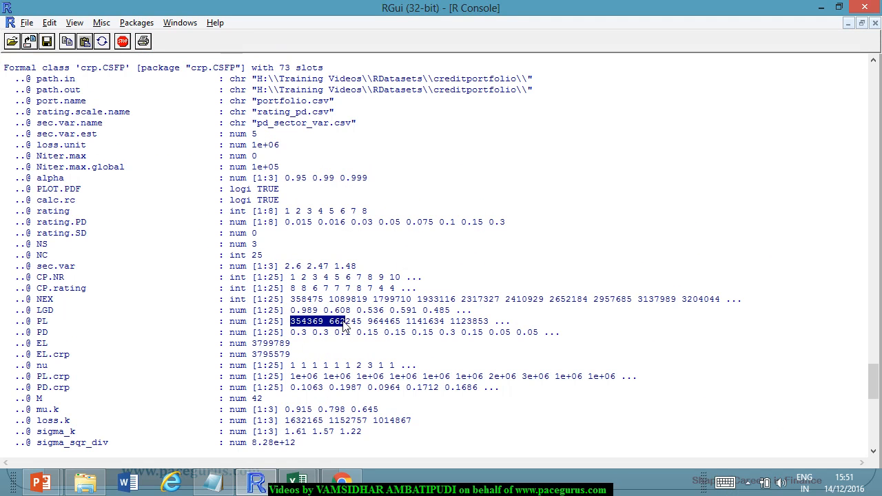
key("alt+Tab")
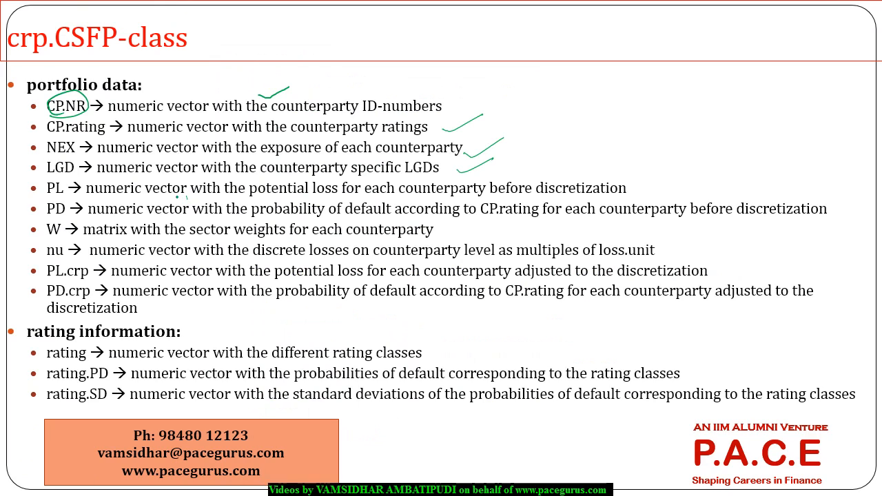
mouse_move(249, 200)
left_mouse_down()
mouse_move(343, 195)
mouse_move(263, 177)
left_mouse_up()
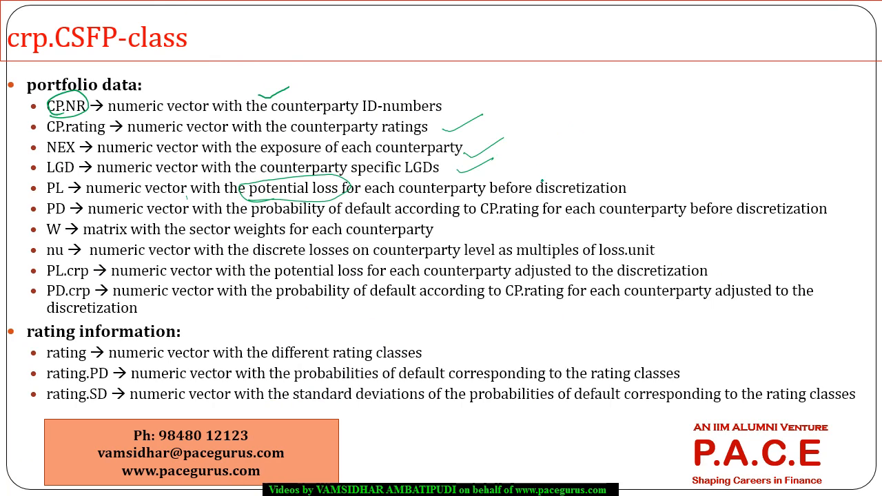
Beside the arrow from the PL line on the slide, handwrite "exp x lgd" and underline it twice.
mouse_move(585, 148)
left_mouse_down()
mouse_move(591, 155)
mouse_move(621, 135)
left_mouse_up()
mouse_move(622, 122)
left_mouse_down()
mouse_move(631, 132)
mouse_move(622, 133)
mouse_move(643, 143)
left_mouse_up()
left_click_drag(638, 121, 673, 118)
left_click_drag(670, 107, 663, 127)
mouse_move(685, 83)
left_mouse_down()
mouse_move(682, 108)
mouse_move(704, 97)
mouse_move(709, 117)
left_mouse_up()
left_click_drag(721, 86, 724, 98)
left_click_drag(640, 147, 753, 110)
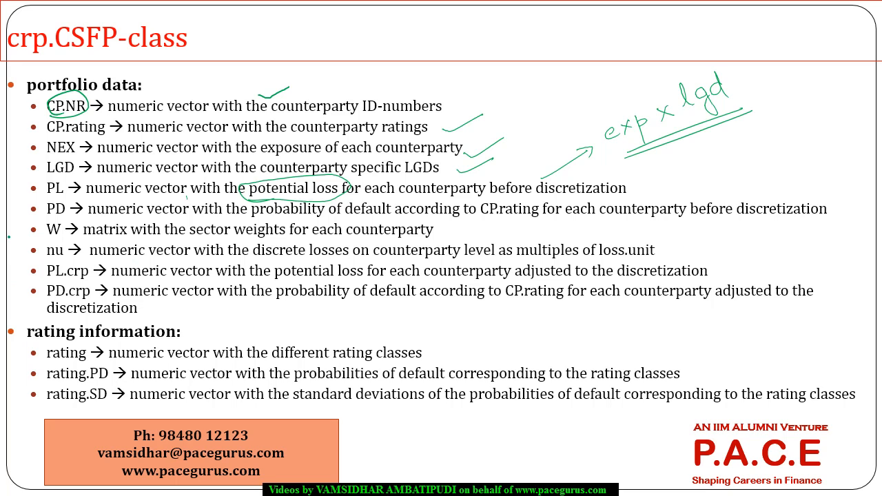
left_click_drag(234, 253, 228, 257)
Highlight the PD values in the R console and tick the PL and PD lines on the PowerPoint slide.
key("alt+Tab")
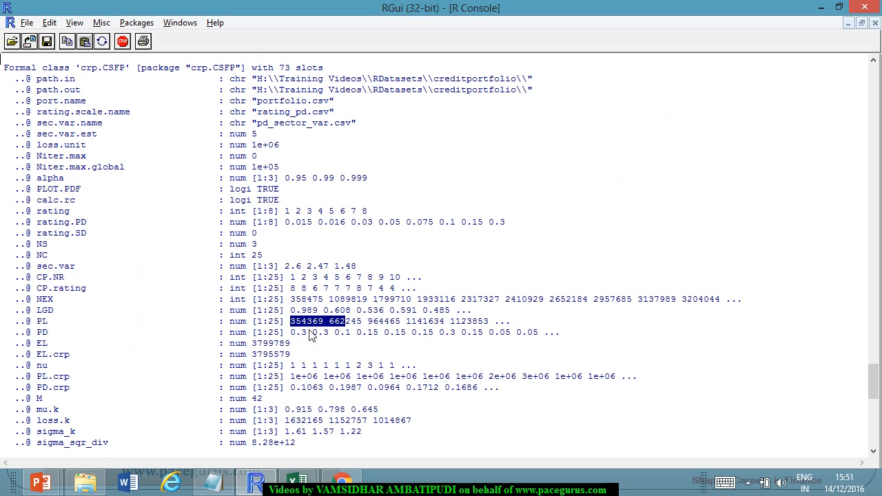
left_click_drag(288, 333, 362, 325)
left_click(331, 334)
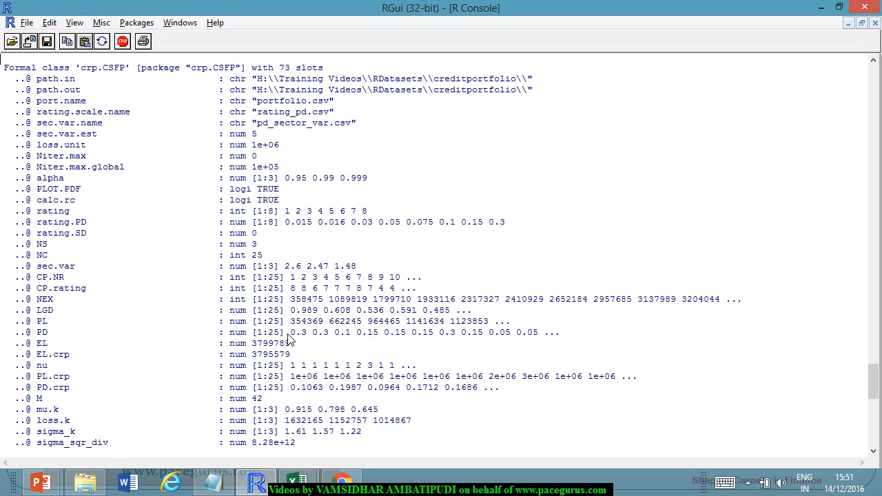
left_click_drag(287, 334, 372, 334)
key("alt+Tab")
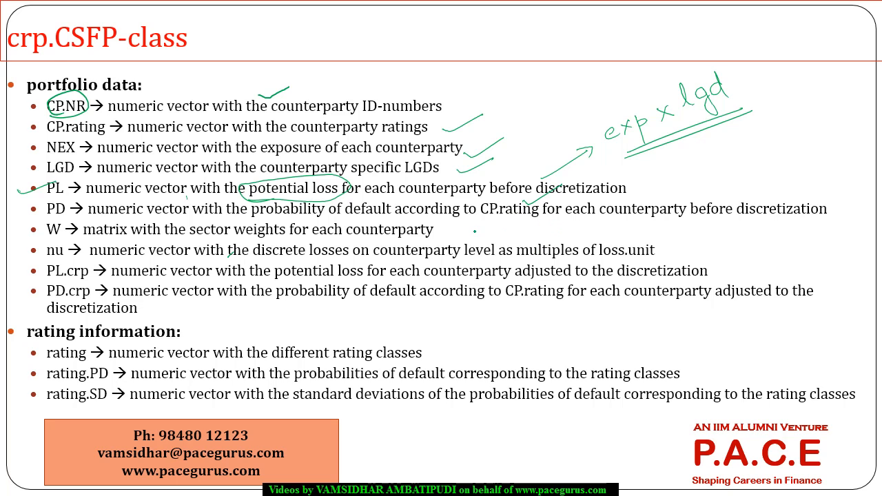
Highlight the EL and EL.crp values in the R console and check the PowerPoint slide for their descriptions.
key("alt+Tab")
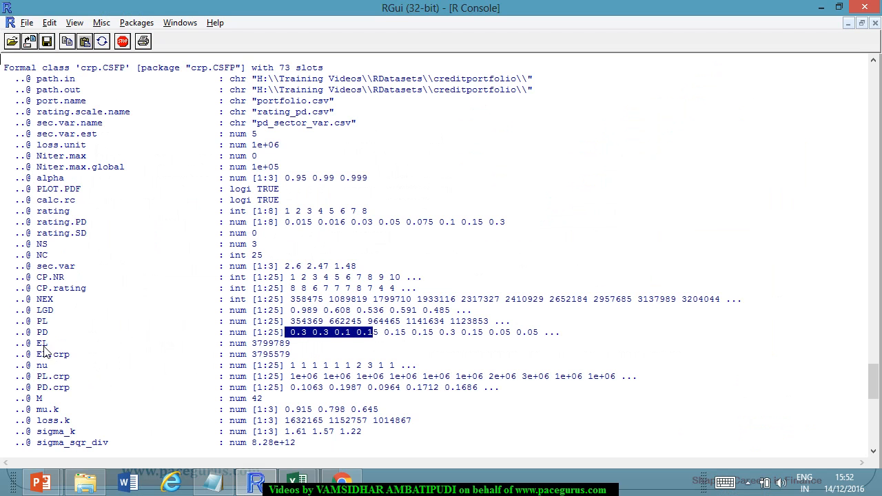
double_click(42, 344)
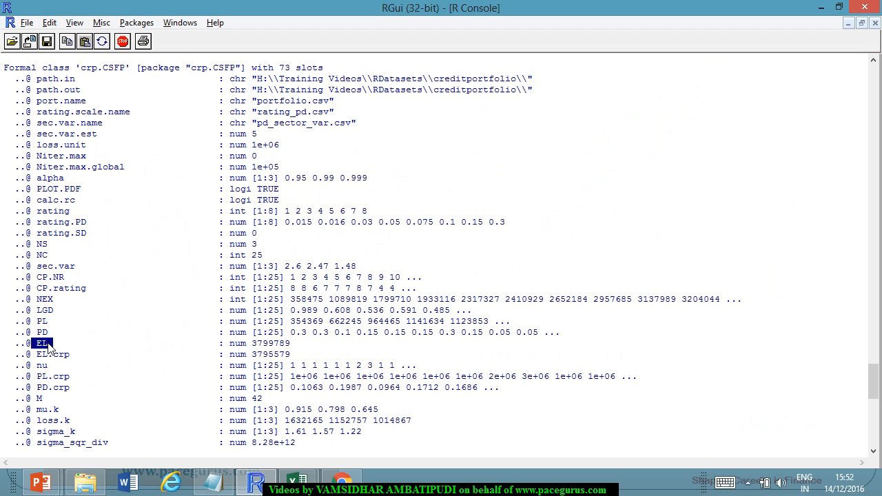
double_click(262, 344)
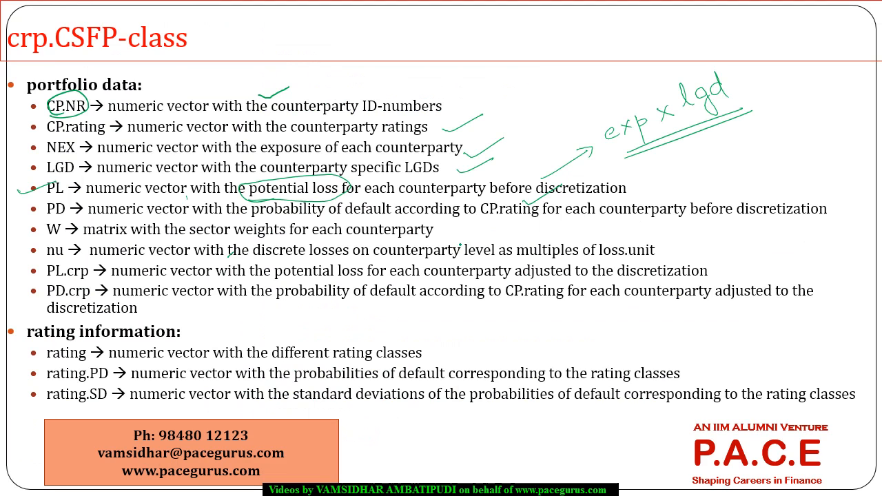
key("alt+Tab")
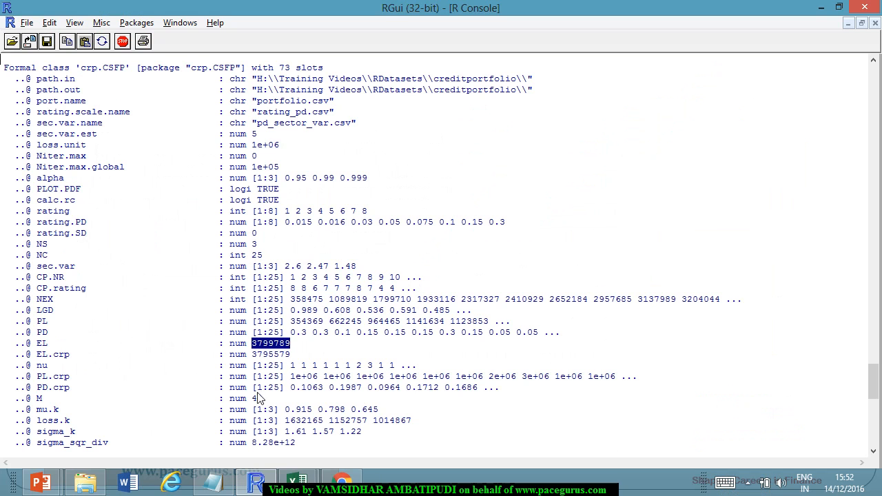
key("alt+Tab")
key("alt+Tab")
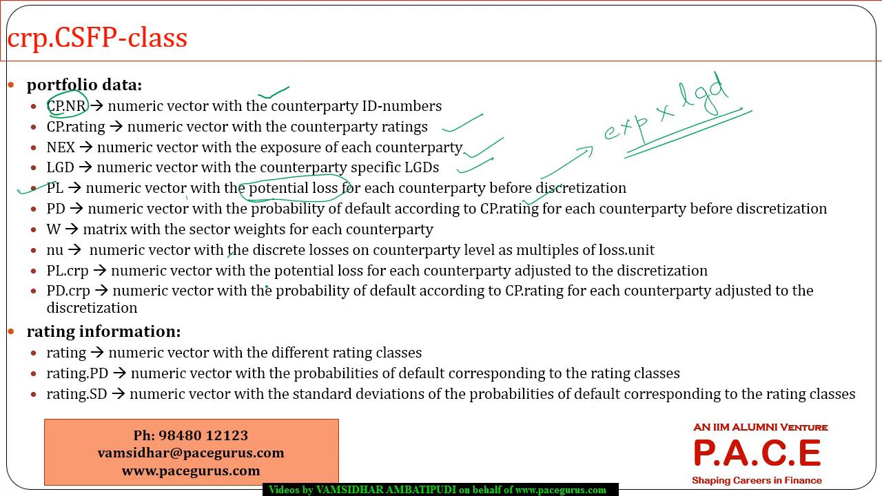
key("alt+Tab")
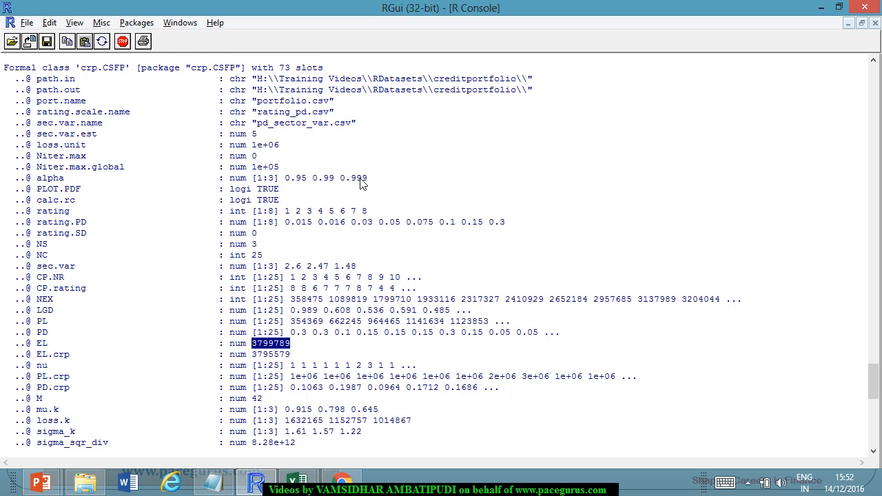
mouse_move(291, 356)
left_mouse_down()
mouse_move(255, 364)
mouse_move(290, 358)
left_mouse_up()
left_click(257, 362)
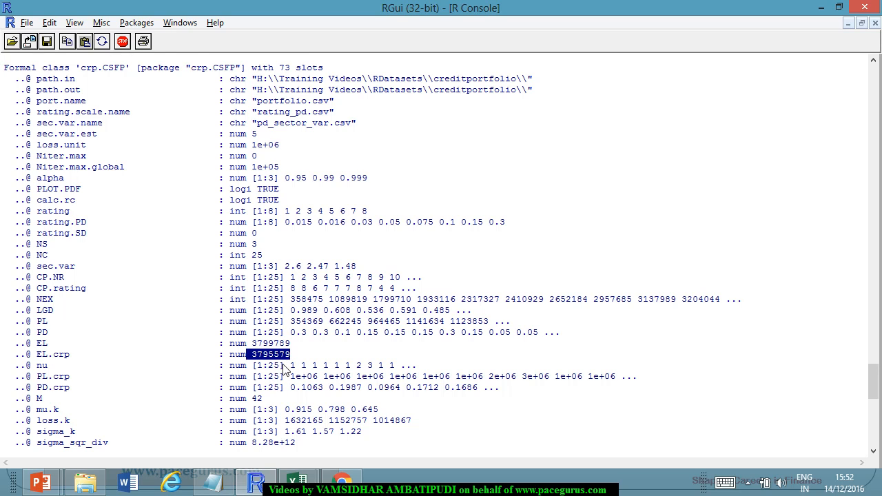
Highlight the nu values, then circle "discrete losses" and tick the nu line on the PowerPoint slide, handwriting 2 and 3 above.
left_click_drag(286, 366, 361, 366)
key("alt+Tab")
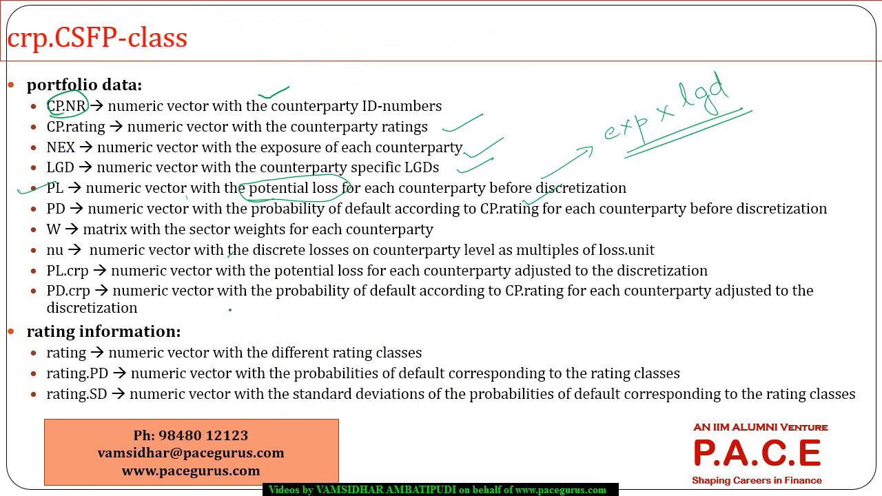
mouse_move(343, 239)
left_mouse_down()
mouse_move(310, 238)
mouse_move(352, 263)
mouse_move(336, 235)
left_mouse_up()
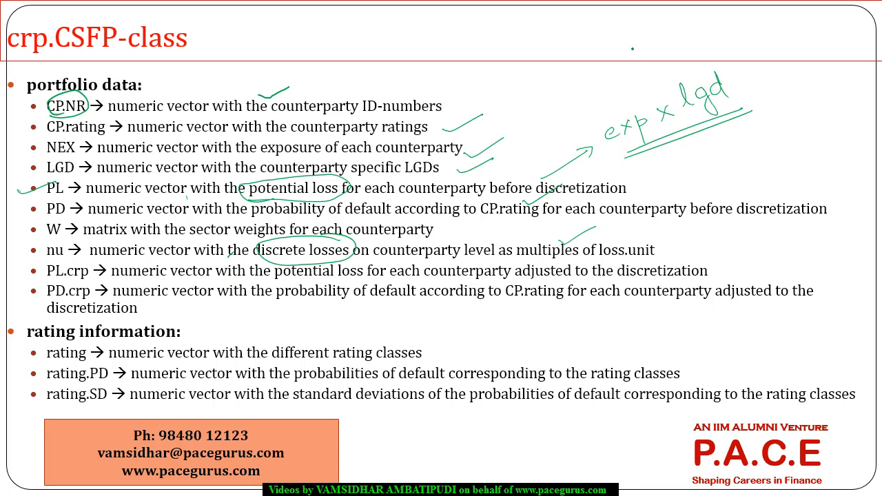
mouse_move(623, 42)
left_mouse_down()
mouse_move(628, 55)
mouse_move(639, 54)
left_mouse_up()
In the R console, highlight the 1e+06, 2e+06 and 3e+06 entries of PL.crp and compare them with the slide's multiples.
key("alt+Tab")
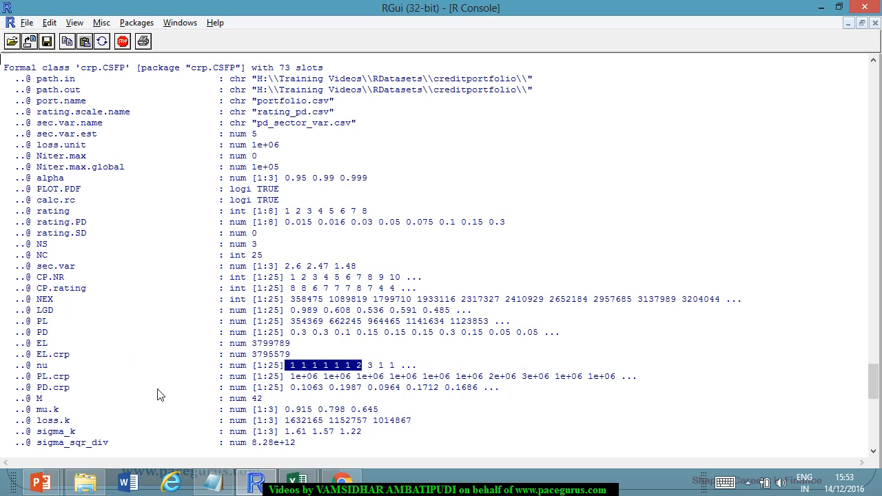
left_click_drag(293, 378, 323, 379)
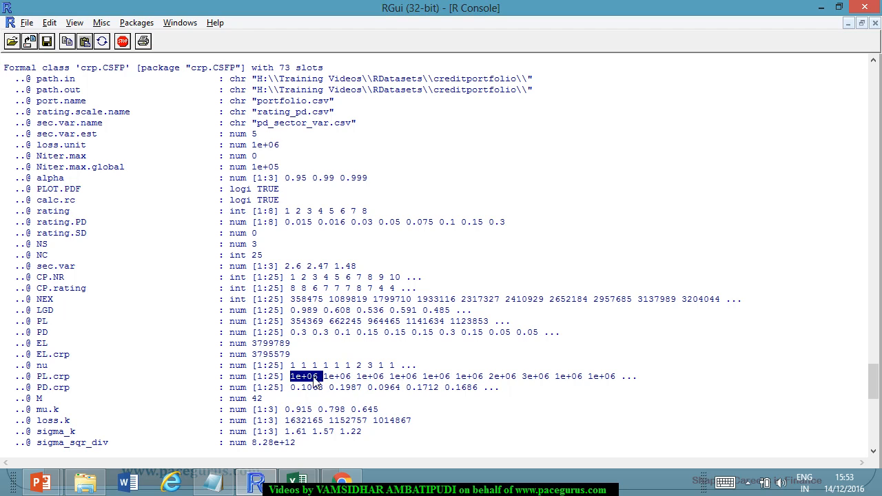
double_click(508, 378)
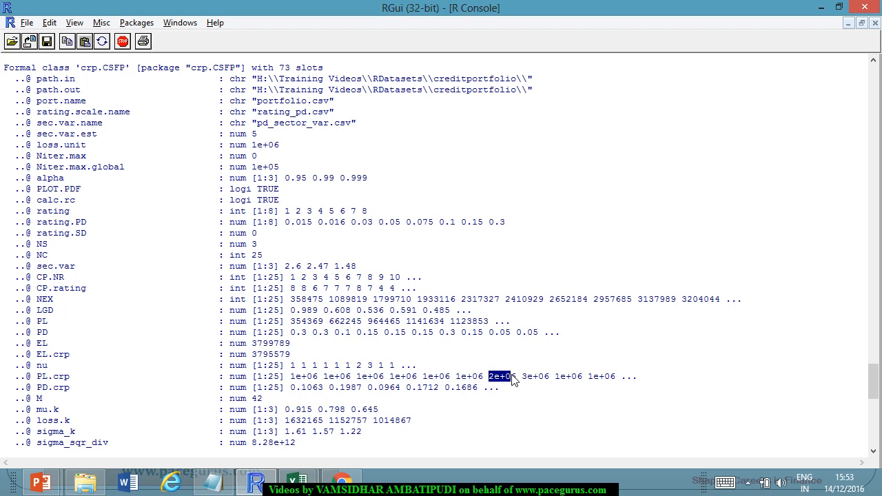
double_click(535, 378)
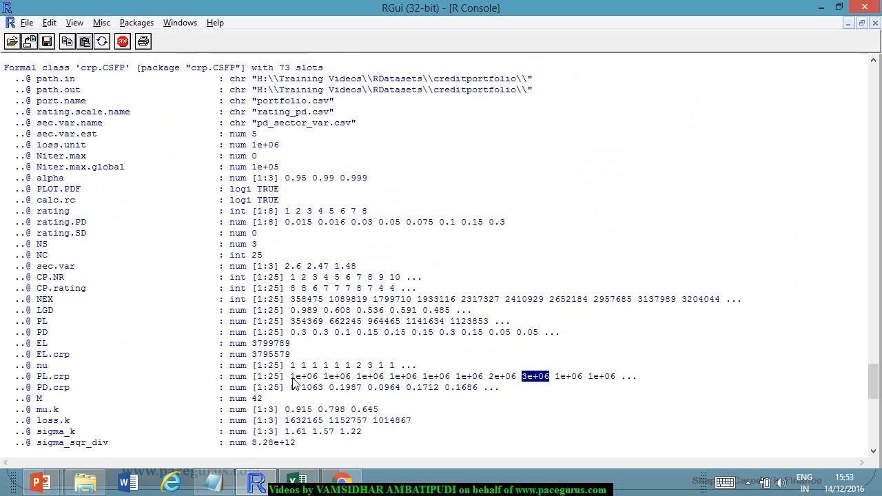
double_click(294, 378)
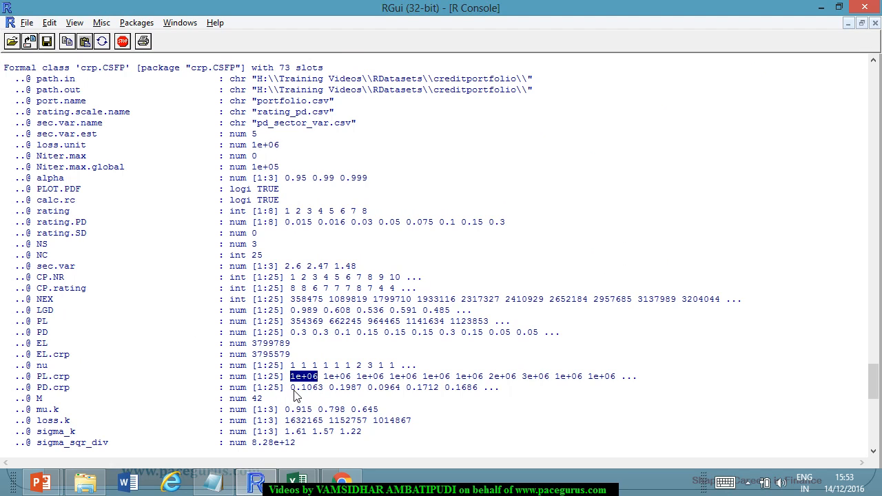
Compare the PD.crp values of the first two counterparties with their PD, PL and PL.crp values.
double_click(322, 388)
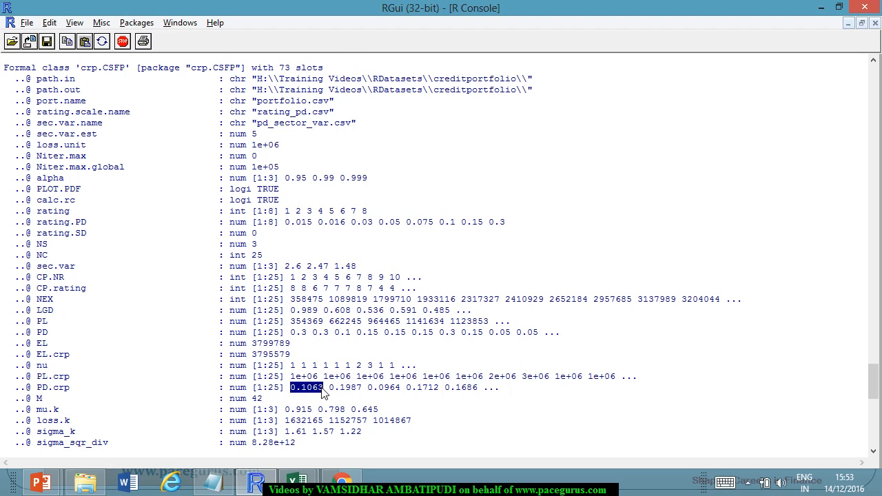
double_click(295, 333)
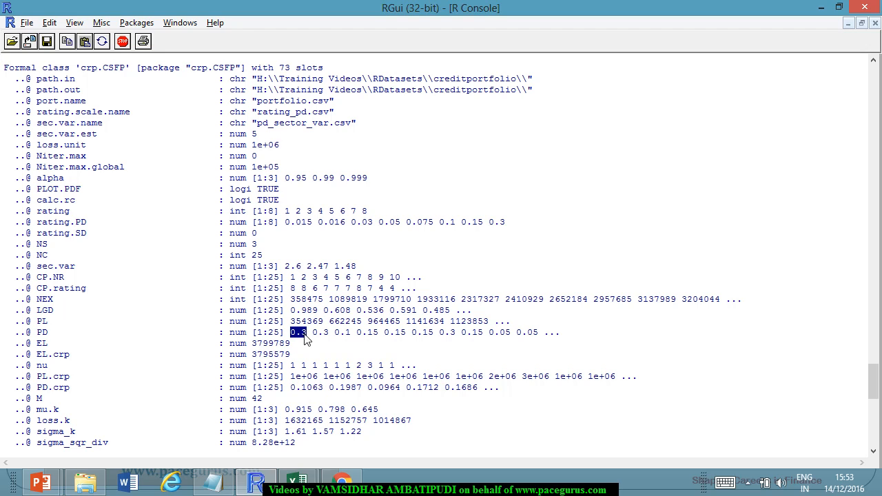
left_click_drag(292, 378, 315, 380)
left_click(317, 386)
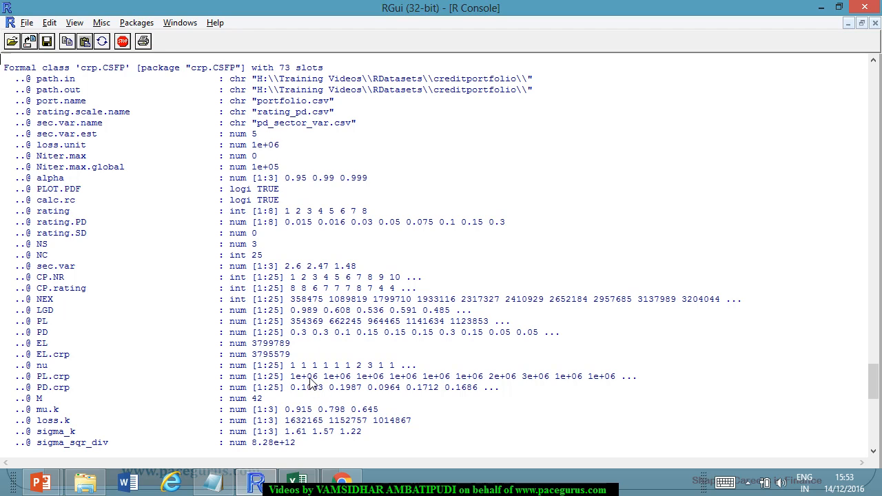
left_click_drag(290, 387, 321, 390)
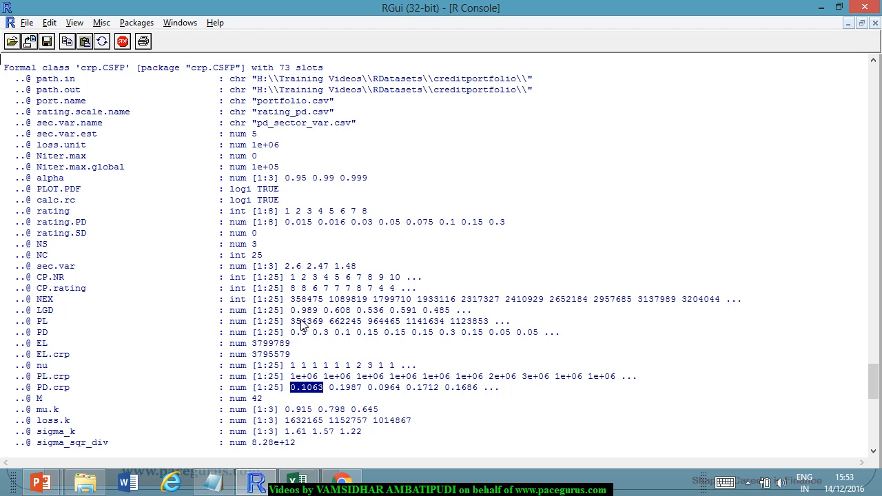
left_click_drag(291, 322, 320, 326)
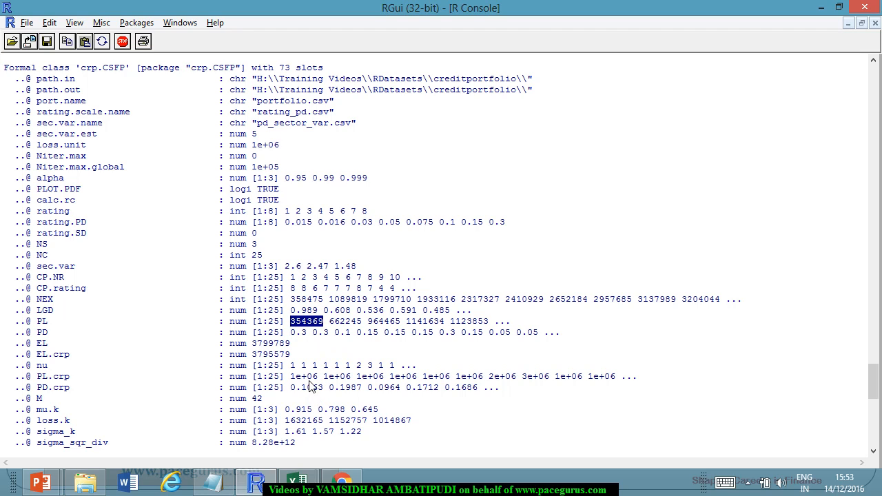
left_click_drag(291, 390, 329, 389)
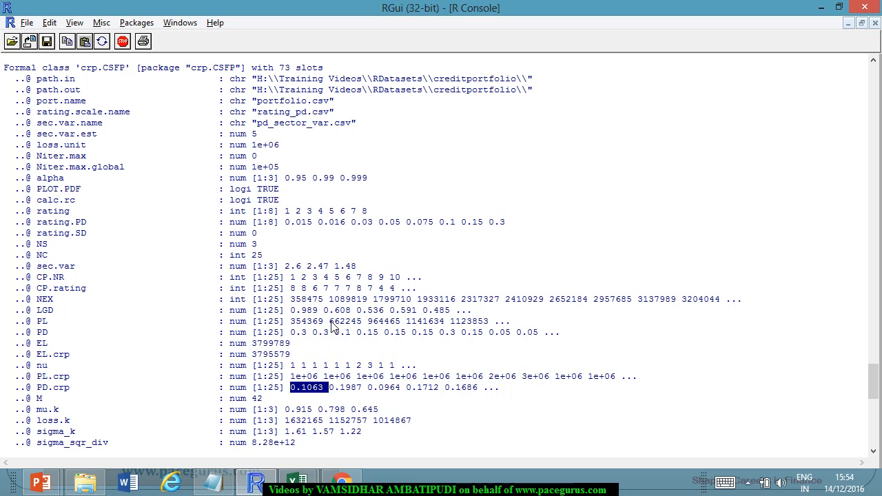
left_click_drag(331, 322, 362, 322)
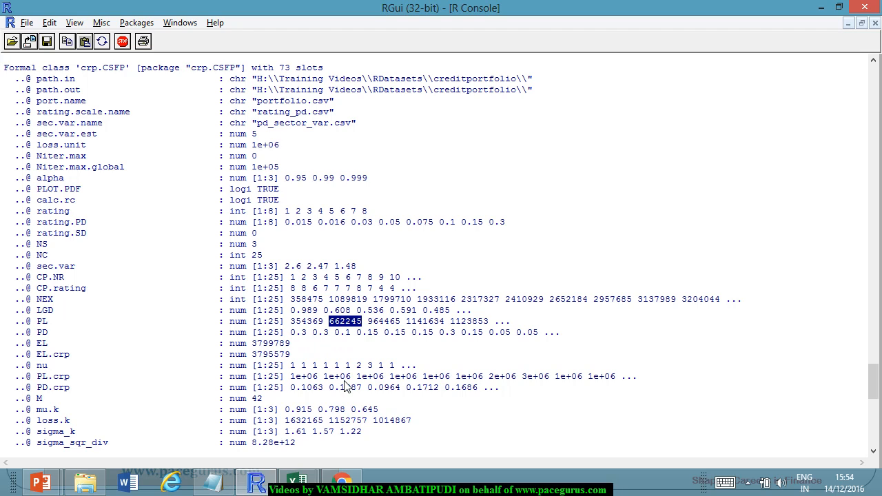
left_click_drag(325, 388, 361, 390)
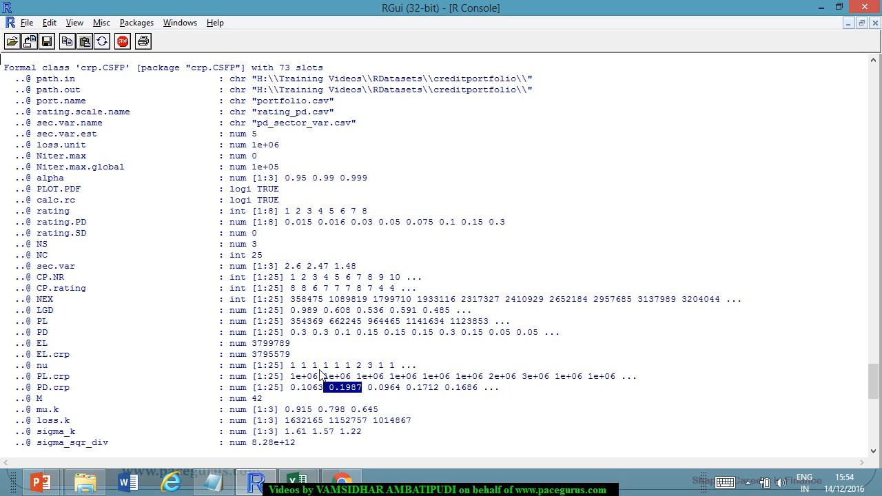
Highlight the PL.crp row, the EL.crp value and the M value in the R console output.
left_click_drag(295, 377, 621, 378)
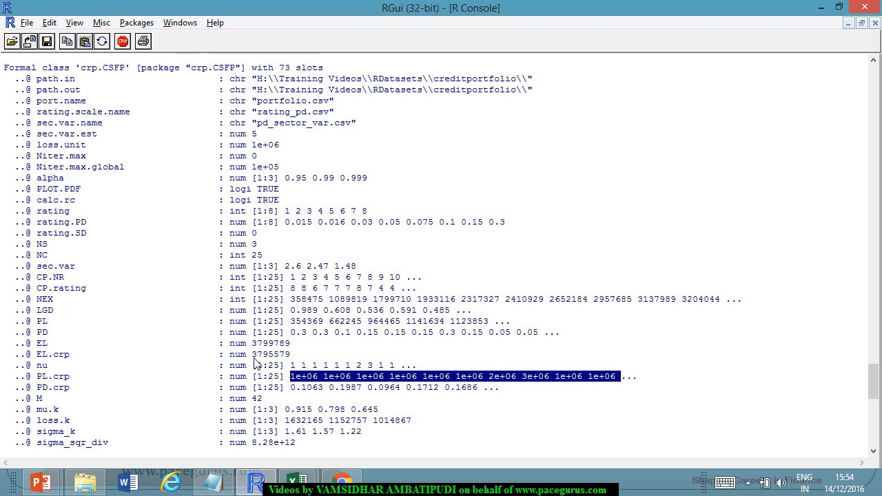
left_click_drag(259, 355, 290, 355)
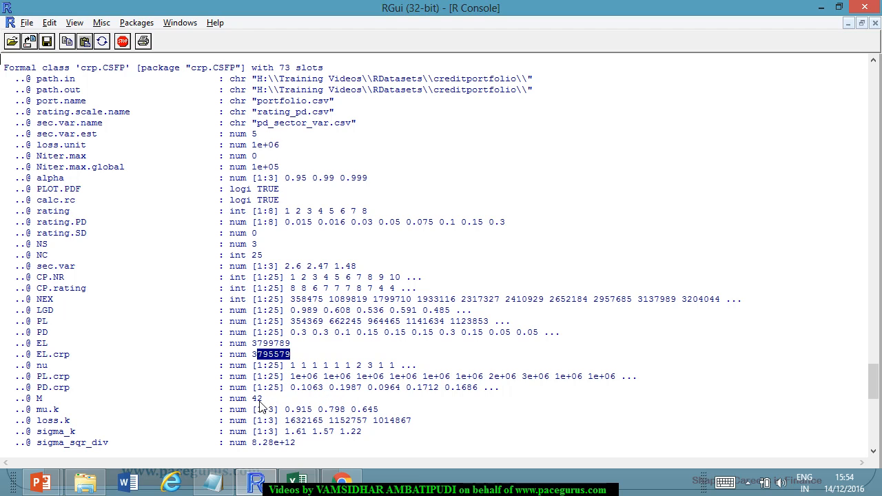
left_click_drag(252, 399, 264, 400)
On the PowerPoint slide, tick off the portfolio data block and the rating, rating.PD and rating.SD lines.
key("alt+Tab")
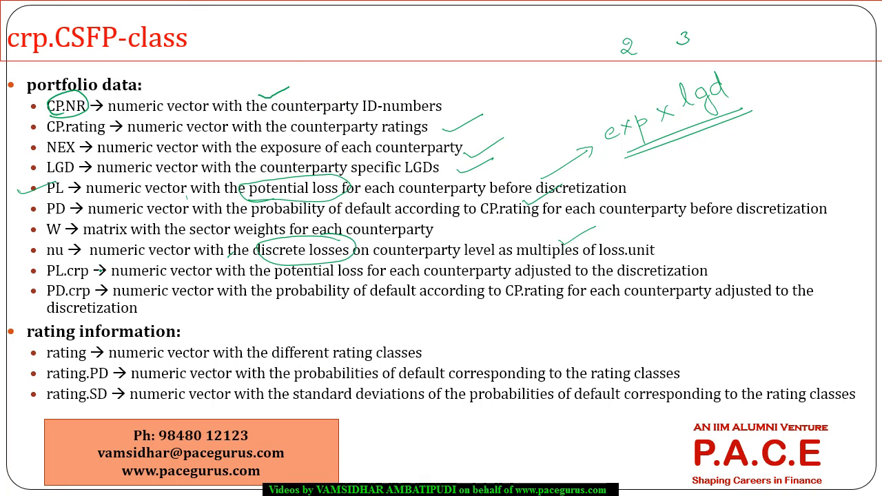
left_click_drag(118, 209, 217, 160)
left_click_drag(232, 353, 281, 329)
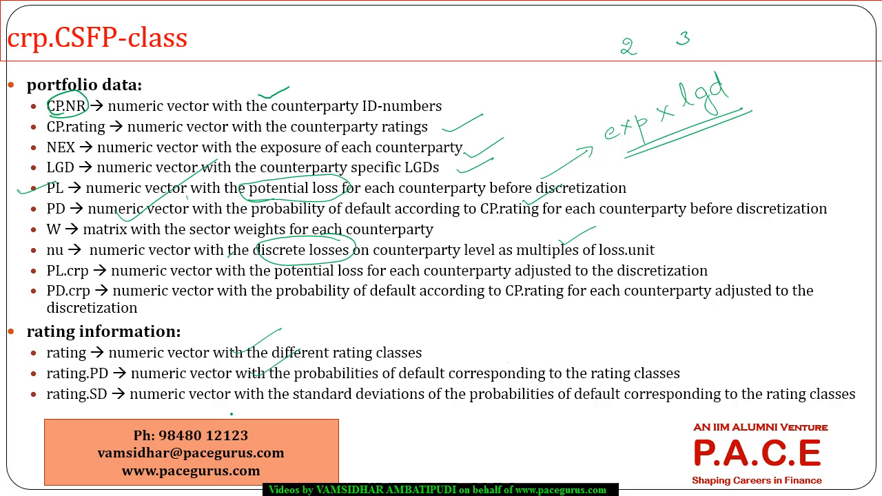
left_click_drag(238, 399, 308, 361)
Advance to the sector information slide, tick its mu.k line, and highlight the mu.k values in the R console.
key("Right")
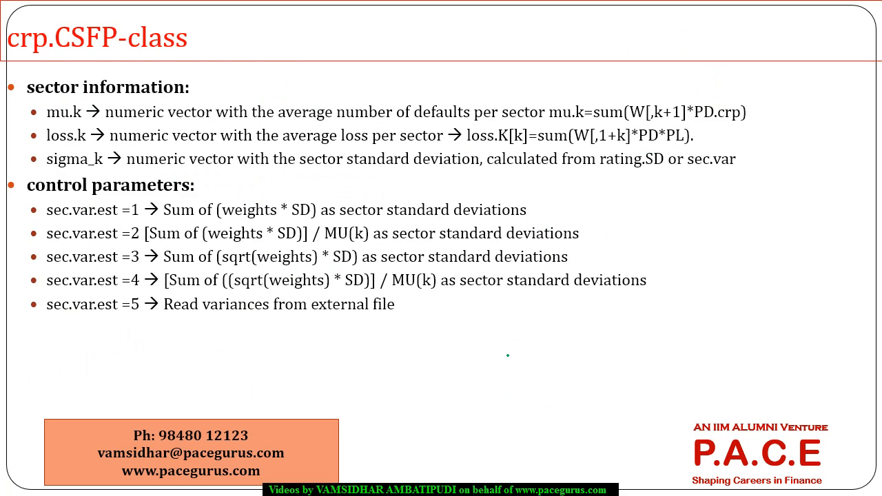
key("alt+Tab")
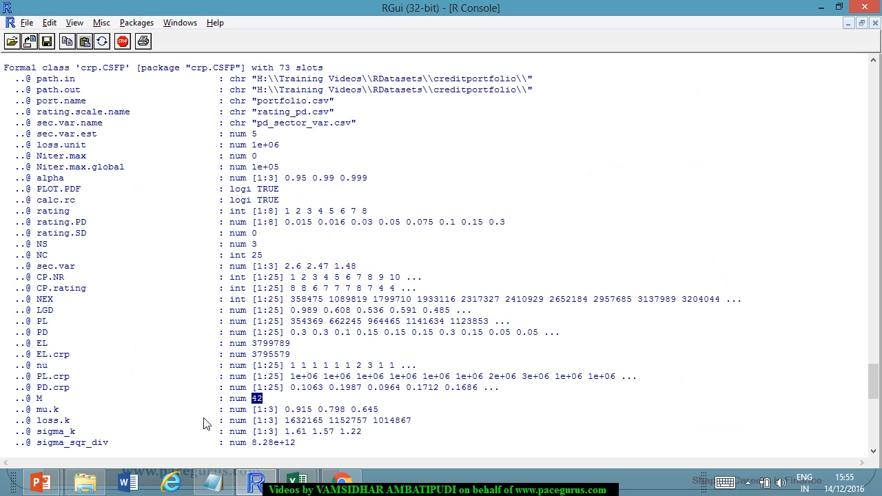
left_click_drag(286, 409, 379, 409)
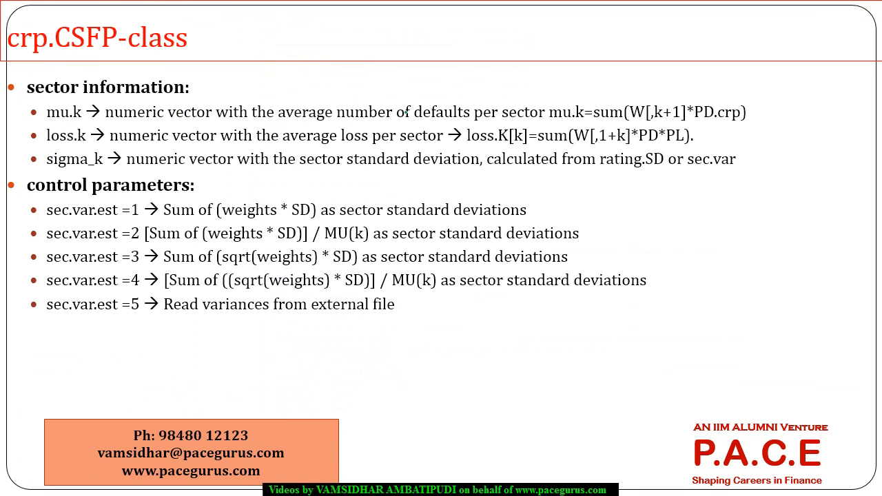
left_click_drag(396, 104, 441, 77)
mouse_move(587, 91)
left_mouse_down()
mouse_move(552, 90)
mouse_move(592, 130)
mouse_move(604, 97)
left_mouse_up()
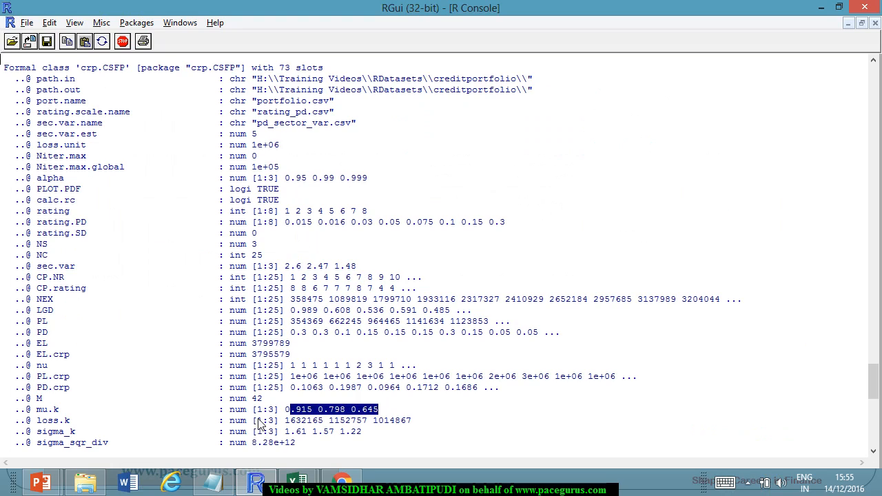
left_click(292, 414)
left_click_drag(285, 411, 316, 412)
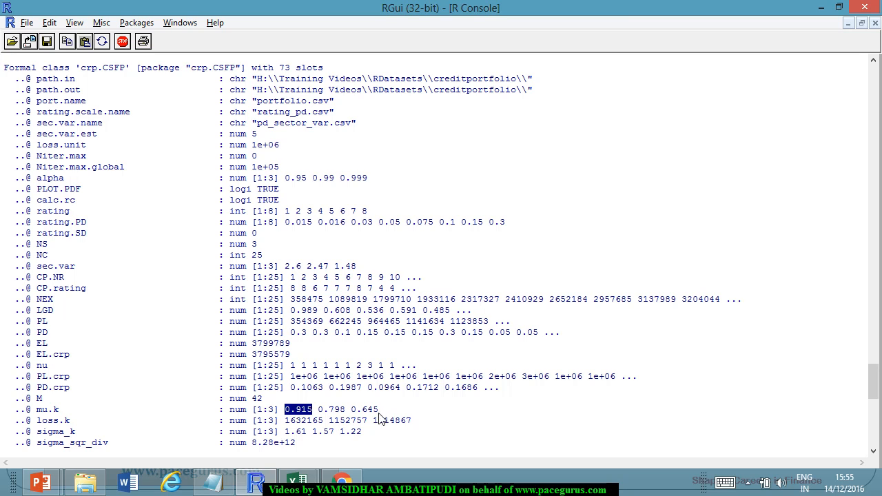
Mark the W[,k+1] and PD.crp terms of the slide's mu.k formula, highlight R's loss.k values, and underline PD and PL in the loss.k formula.
key("alt+Tab")
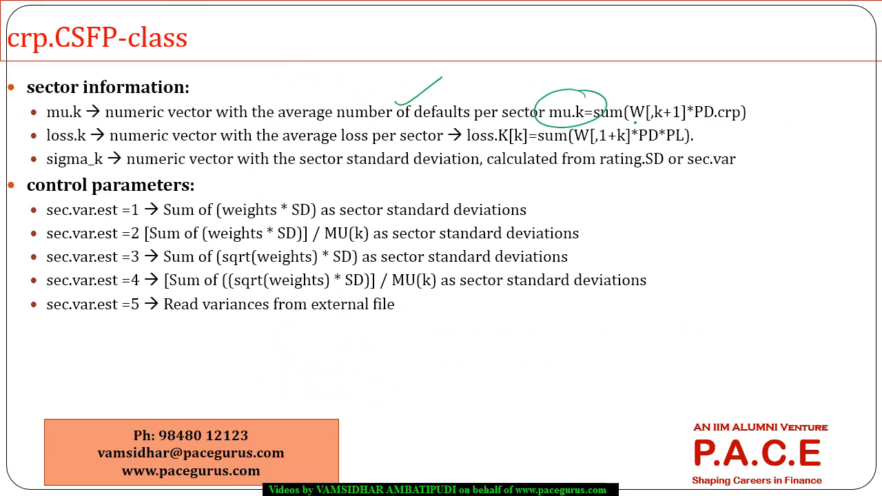
mouse_move(634, 122)
left_mouse_down()
mouse_move(731, 119)
mouse_move(721, 100)
mouse_move(694, 121)
left_mouse_up()
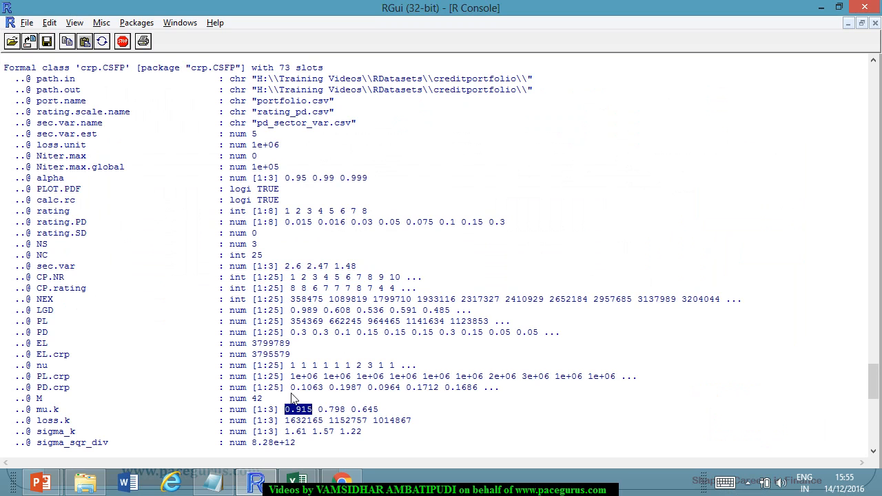
left_click_drag(285, 420, 412, 423)
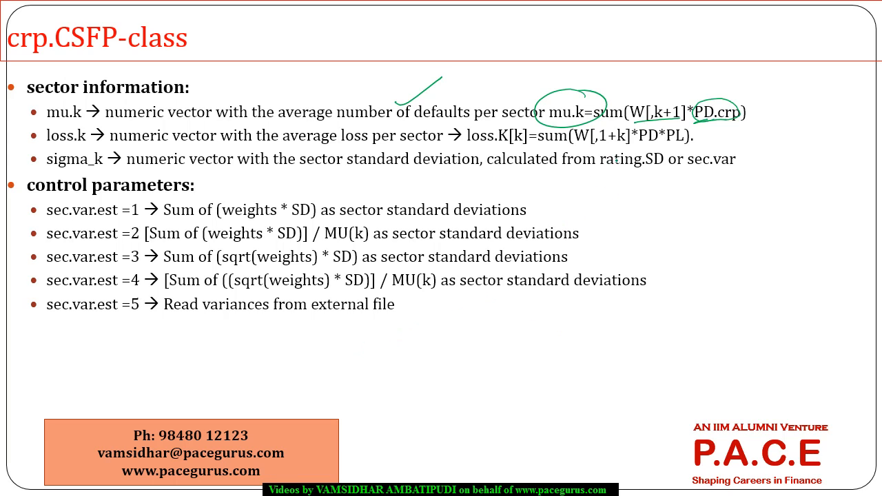
left_click_drag(638, 147, 683, 144)
In the R console, highlight individual loss.k sector values and the EL value to compare the sector losses with the expected loss.
key("alt+Tab")
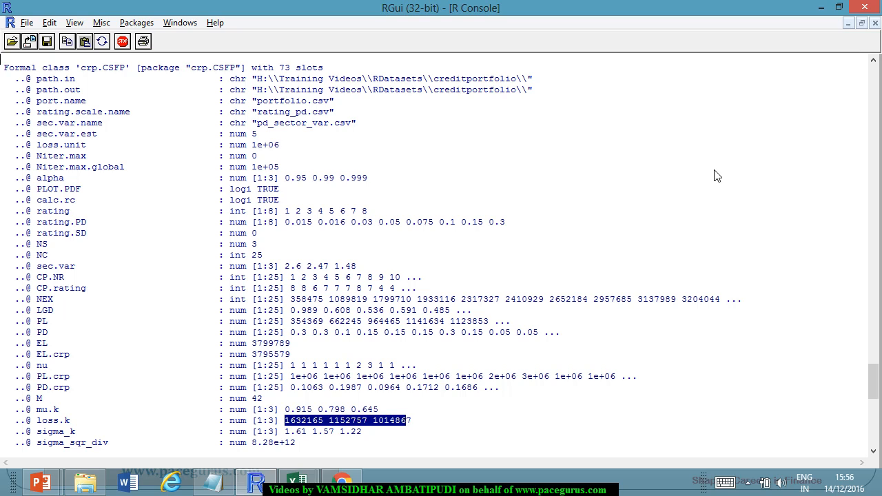
left_click(296, 429)
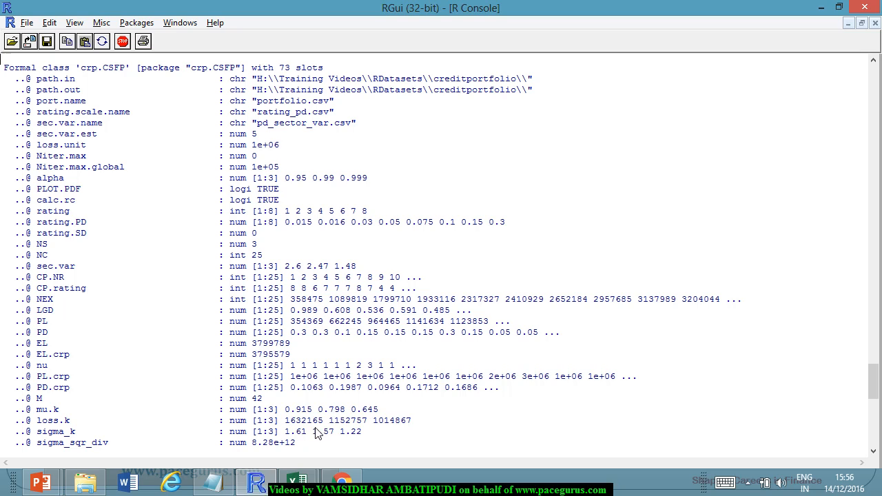
left_click_drag(329, 422, 412, 422)
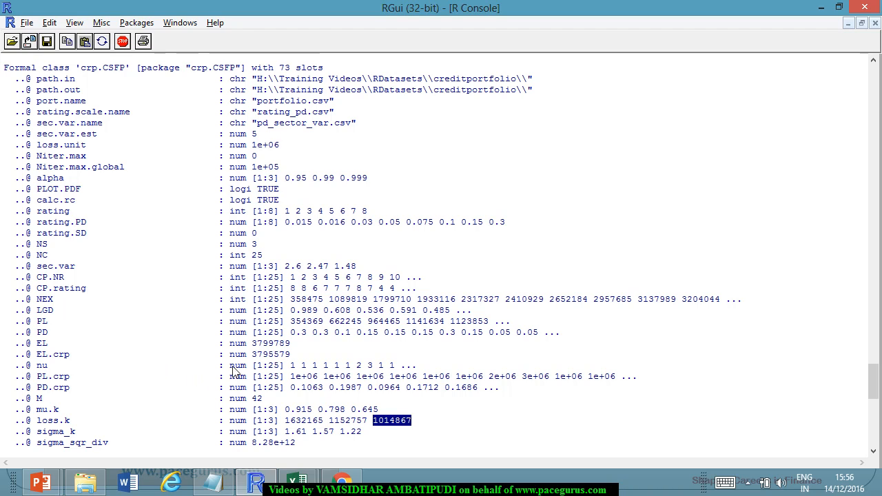
left_click_drag(252, 343, 291, 343)
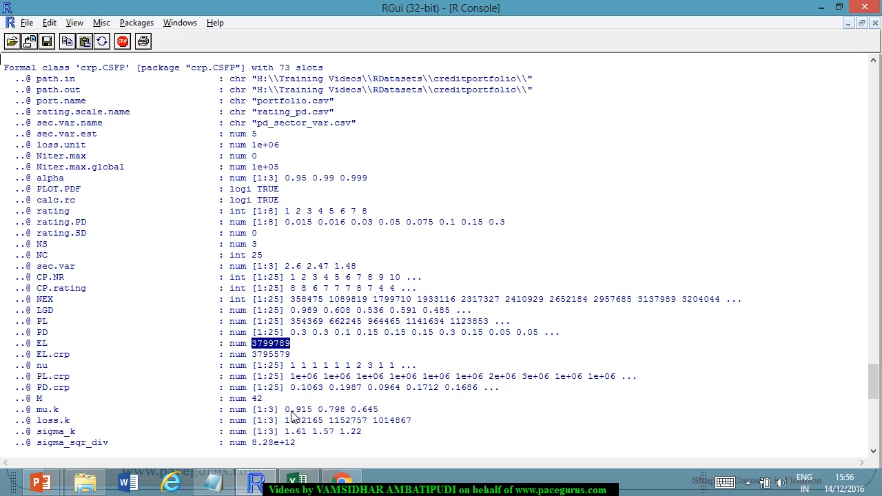
left_click_drag(285, 409, 324, 422)
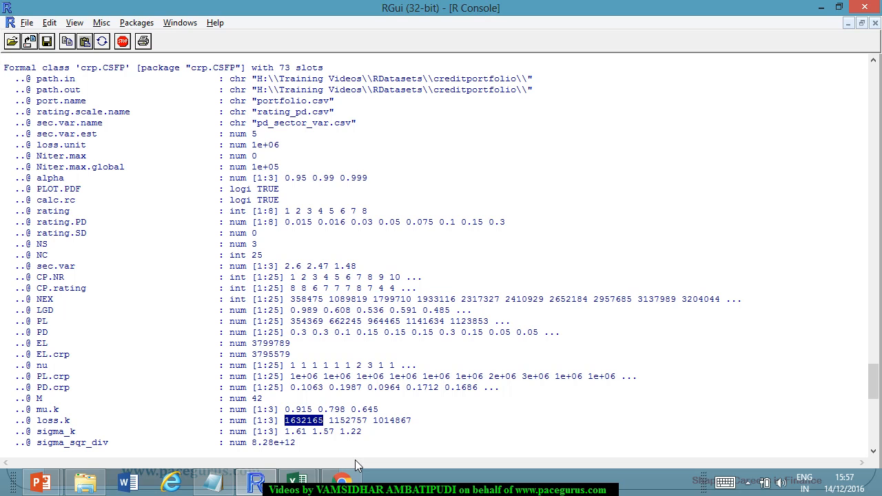
Check the sigma_k row in the R output against the slide, and underline sec.var.est =5 under the slide's control parameters.
key("alt+Tab")
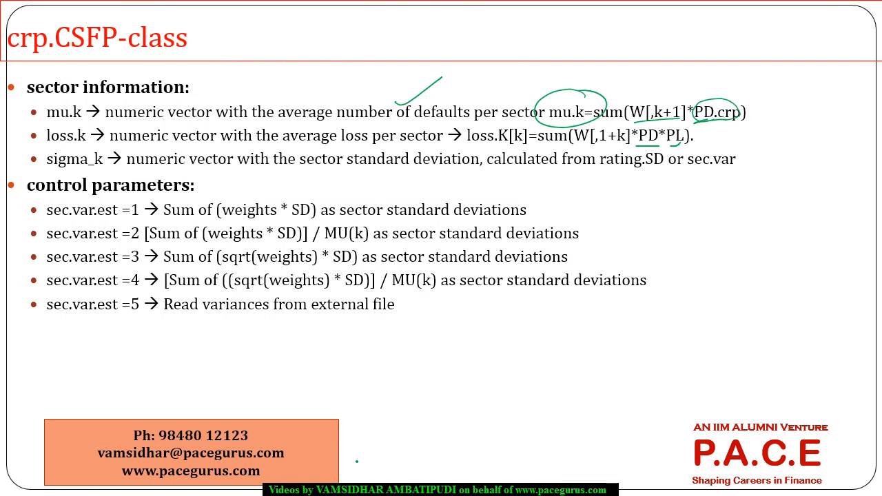
key("alt+Tab")
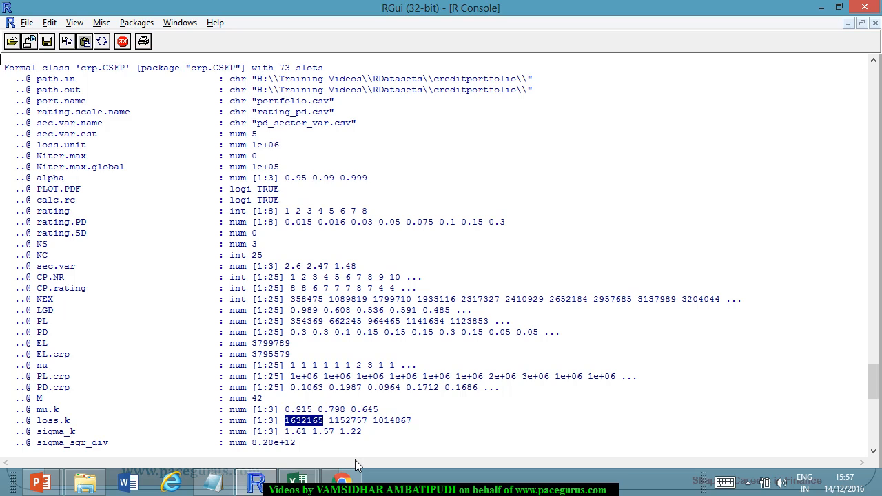
scroll(347, 380, "down", 2)
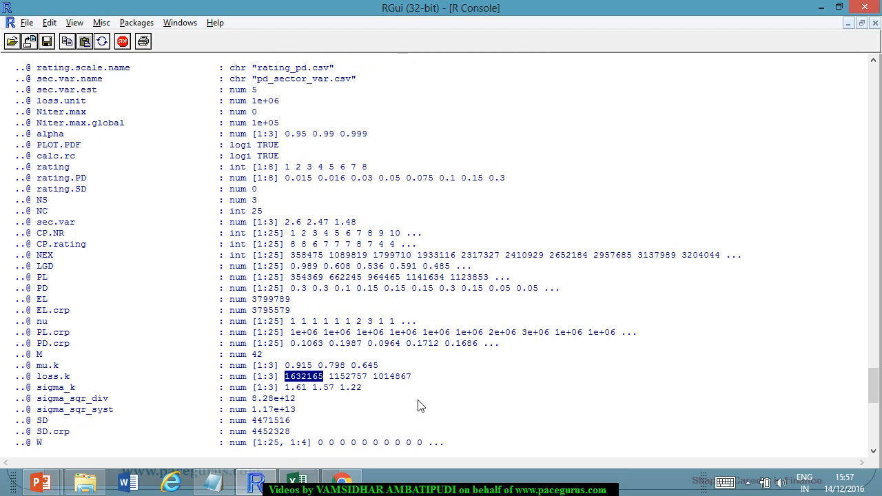
key("alt+Tab")
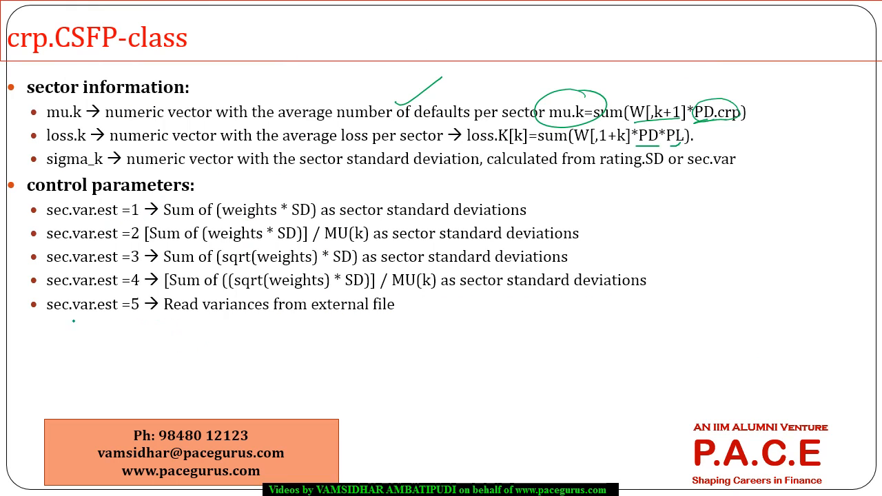
left_click_drag(50, 315, 141, 313)
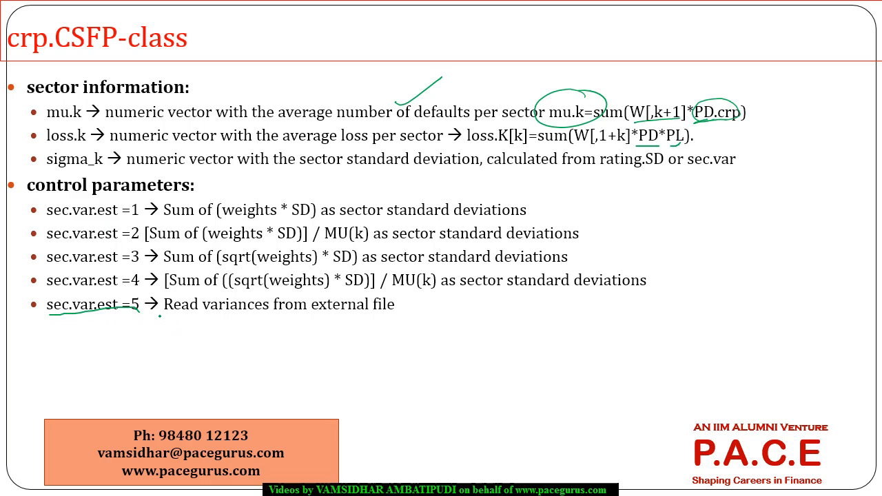
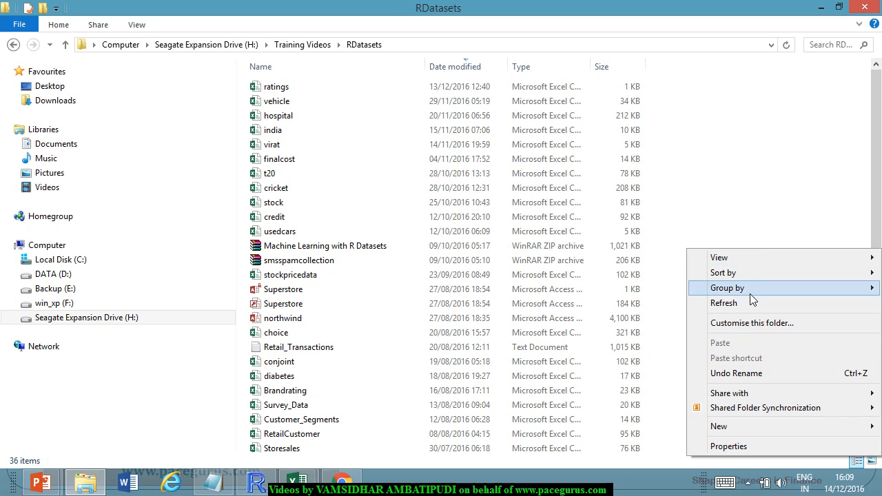
Refresh the RDatasets folder and open the RC file from the MyModel folder inside creditportfolio.
left_click(751, 303)
scroll(637, 304, "down", 1)
scroll(636, 304, "down", 3)
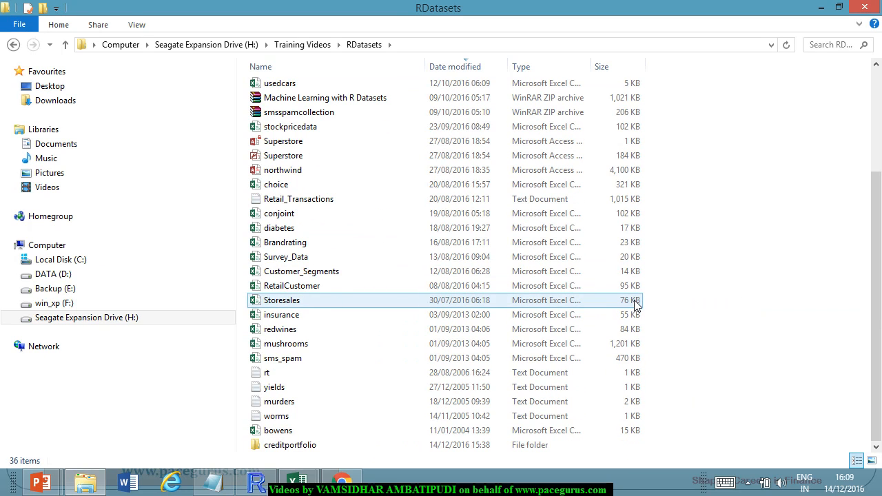
left_click(309, 446)
double_click(309, 445)
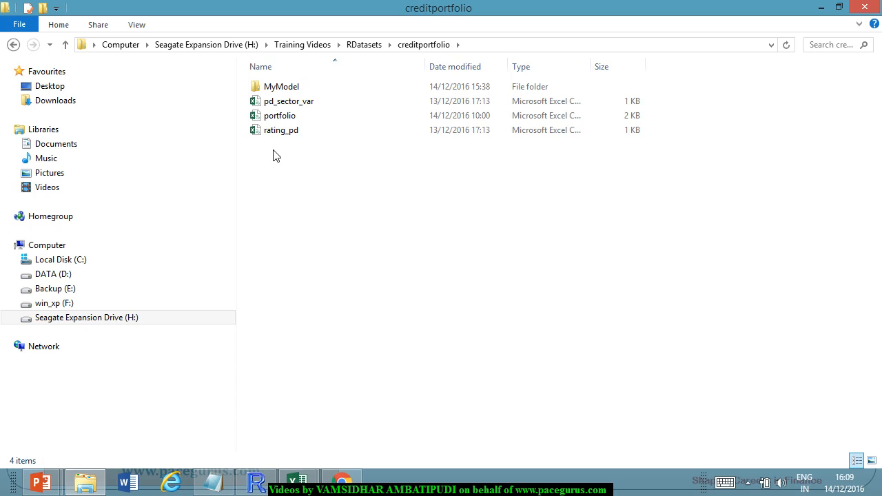
double_click(283, 93)
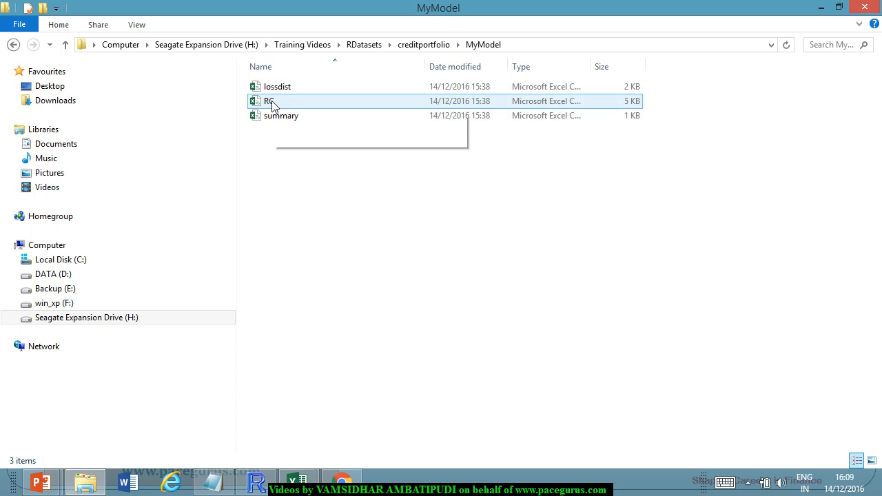
double_click(277, 101)
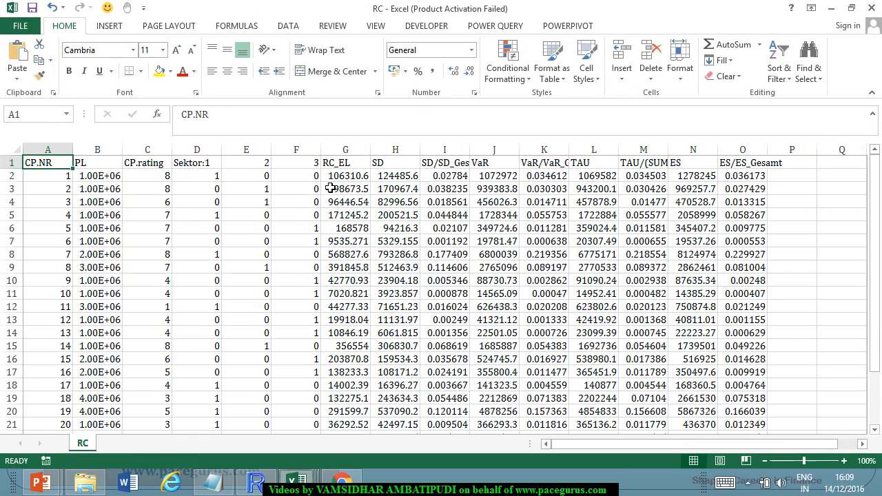
Fit the PL column's width and review the CP.NR and PL columns of the RC sheet down to counterparty 25.
double_click(129, 154)
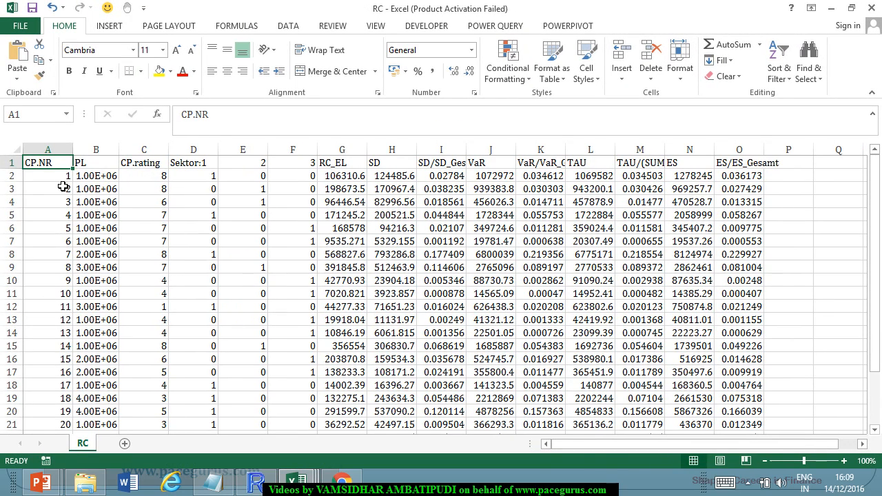
left_click_drag(63, 175, 65, 228)
scroll(67, 192, "down", 1)
scroll(66, 192, "up", 1)
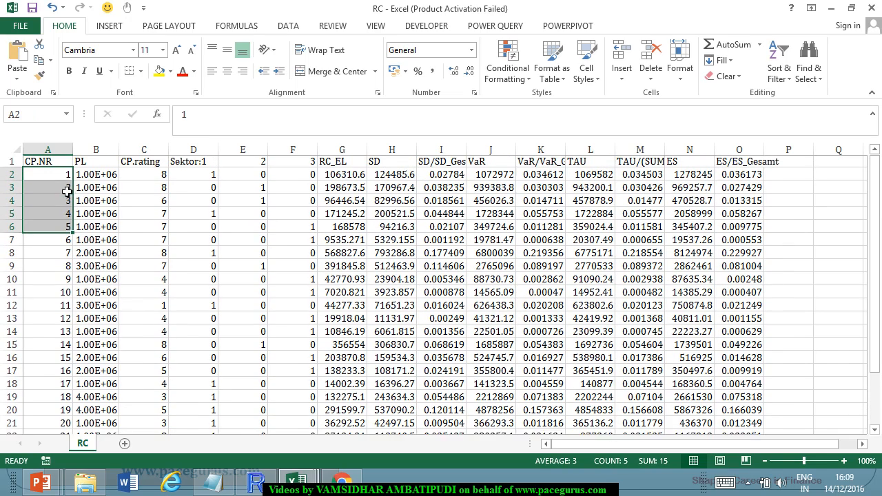
left_click(96, 161)
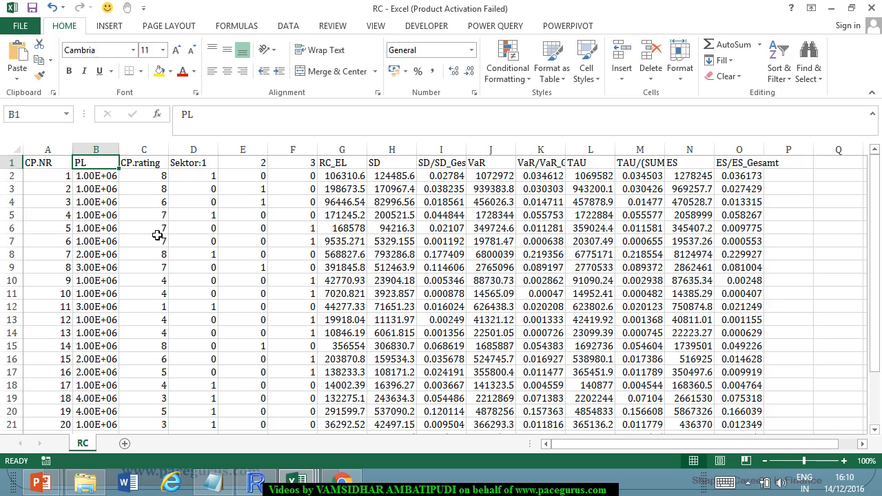
scroll(268, 303, "down", 2)
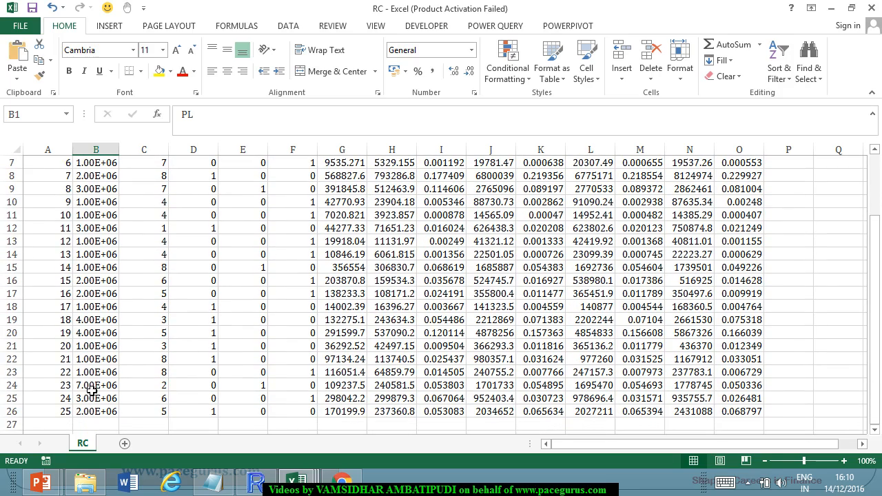
left_click(91, 388)
scroll(181, 326, "up", 2)
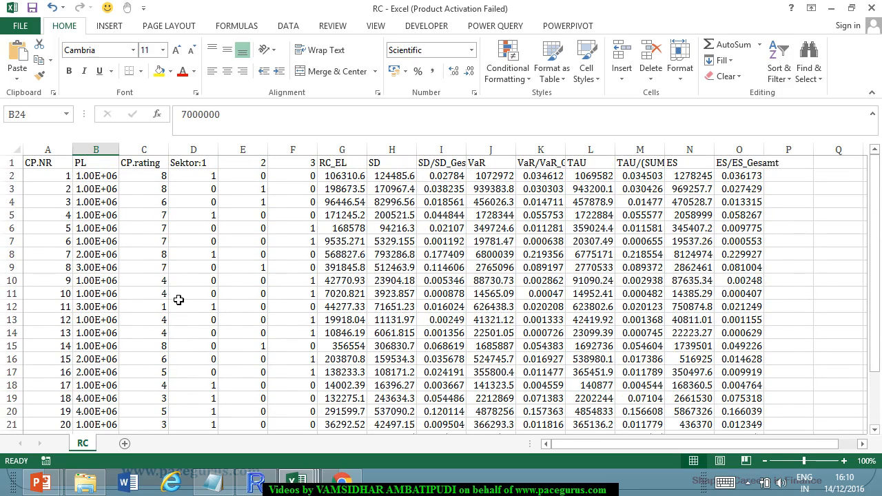
Select the three sector headers, and widen the RC_EL and SD/SD_Gesamt columns to read their contents.
left_click_drag(175, 158, 303, 167)
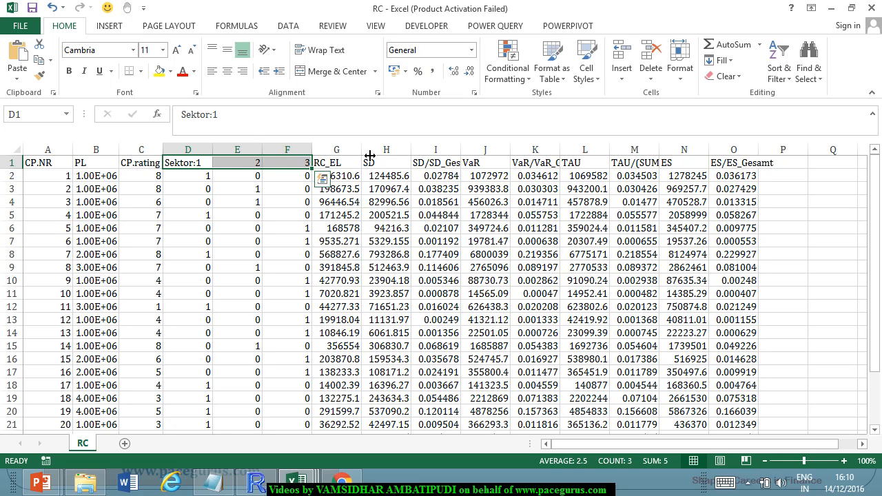
left_click_drag(361, 149, 377, 149)
left_click(356, 190)
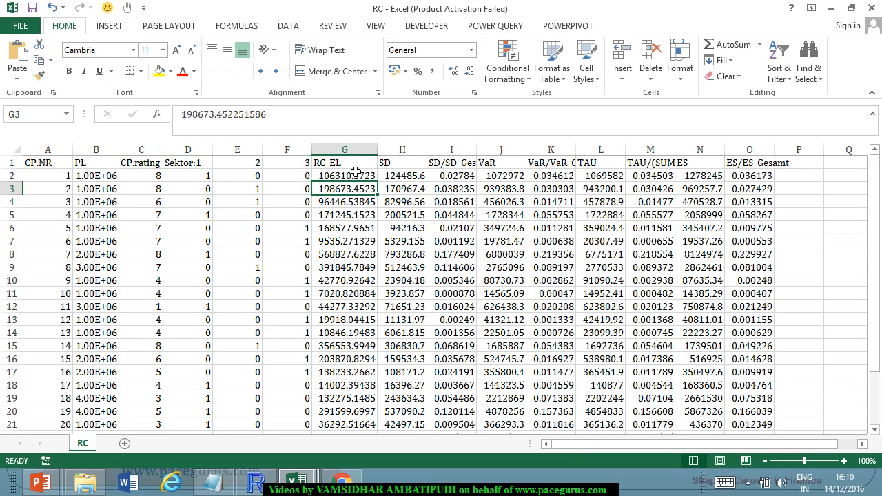
left_click(407, 162)
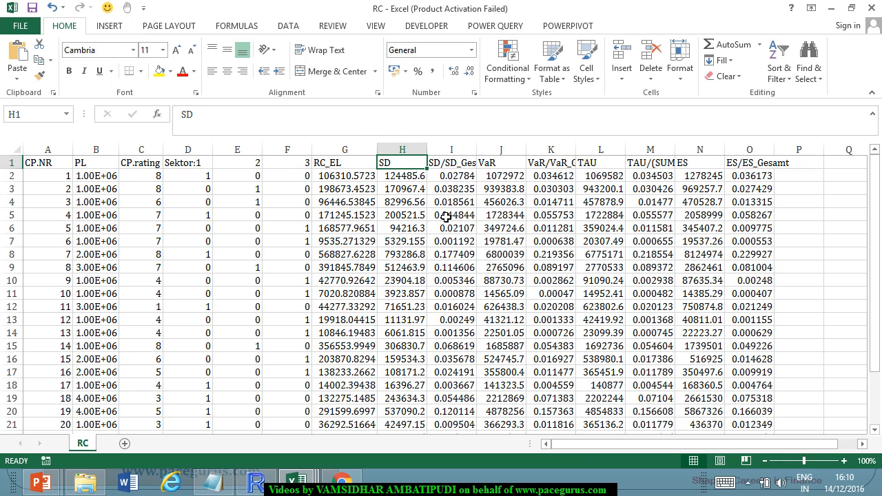
double_click(476, 149)
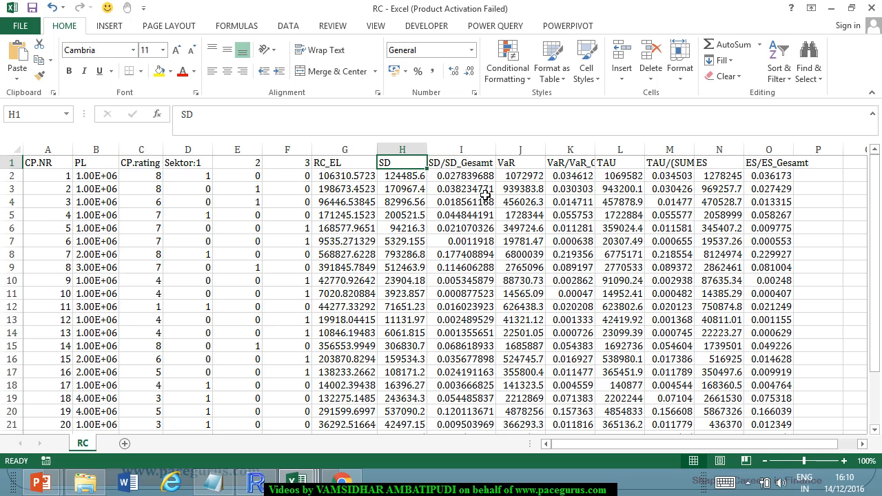
Select the VaR header, and widen the VaR/VaR_Gesamt and TAU/(SUMME TAU) columns to read their full headers.
left_click(527, 164)
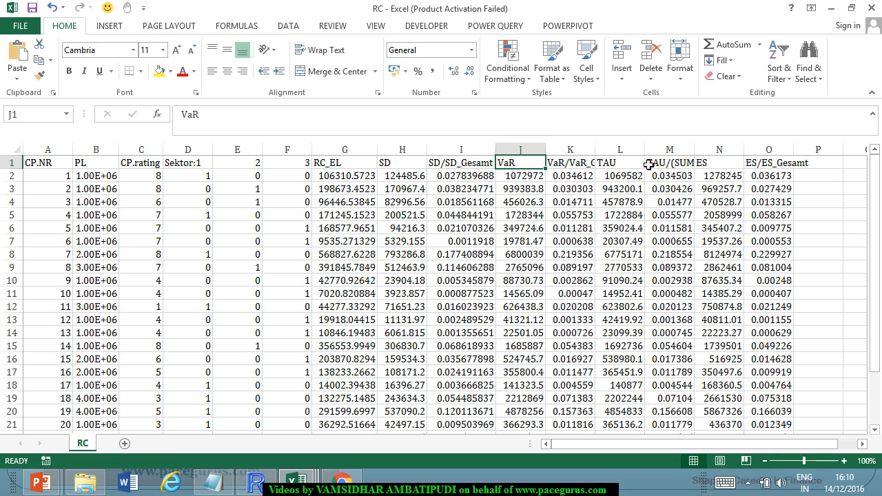
left_click_drag(596, 150, 627, 149)
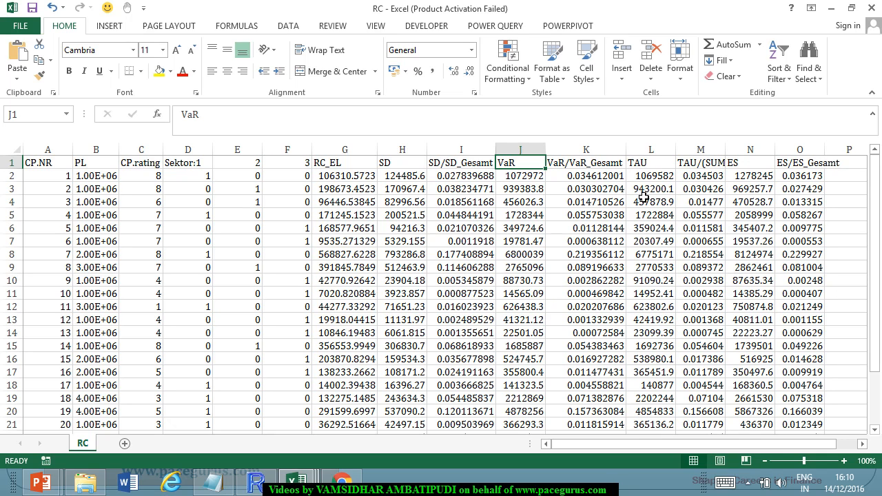
double_click(726, 150)
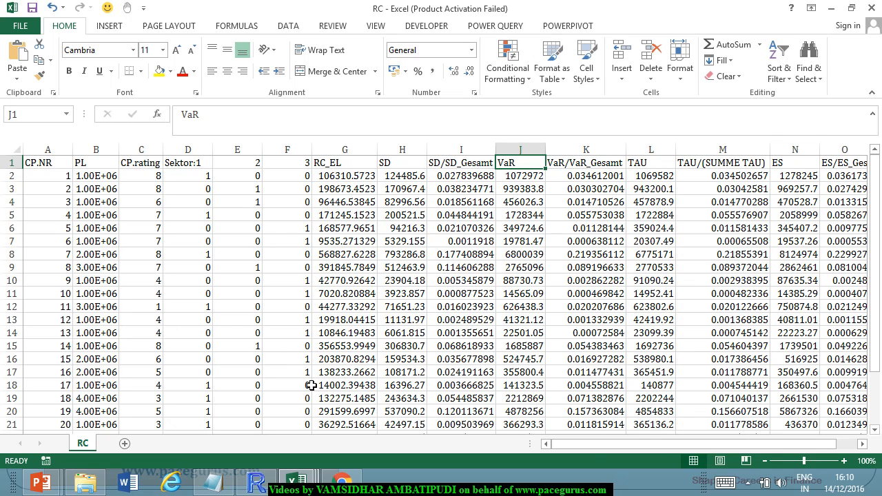
left_click_drag(590, 445, 545, 445)
Close the RC workbook without saving and open the lossdist file from the MyModel folder.
left_click(873, 7)
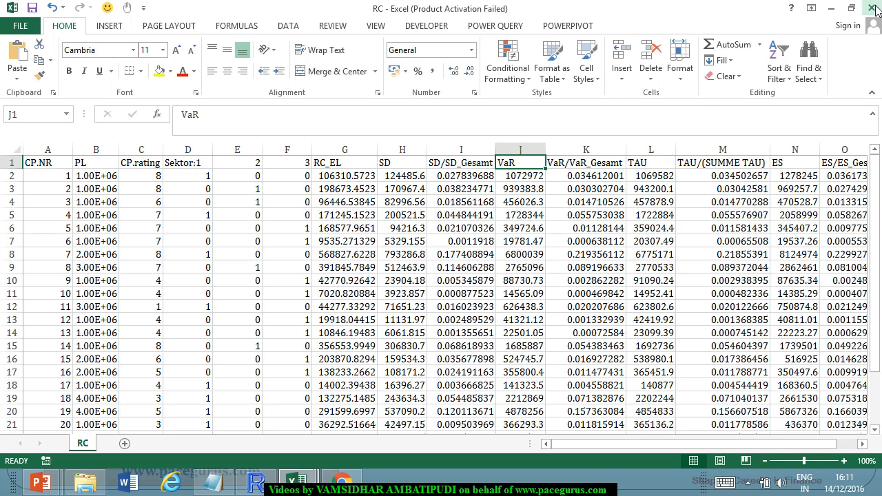
left_click(427, 262)
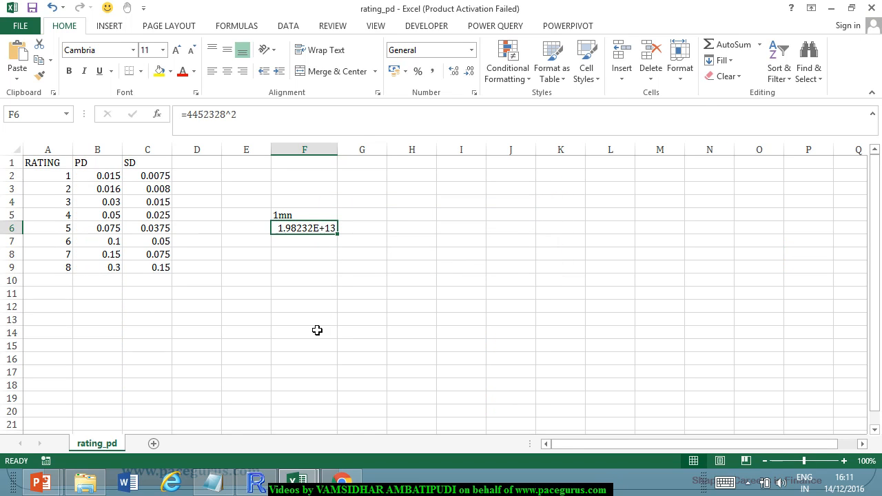
key("alt+Tab")
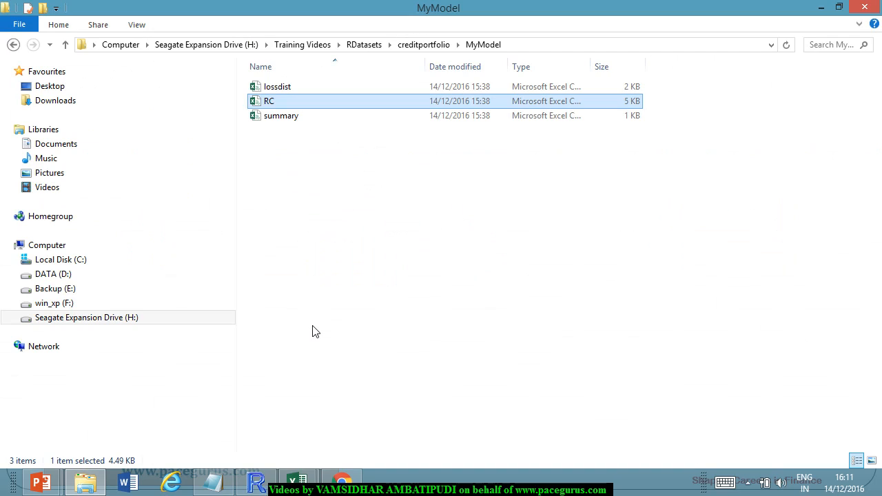
left_click(286, 88)
double_click(286, 88)
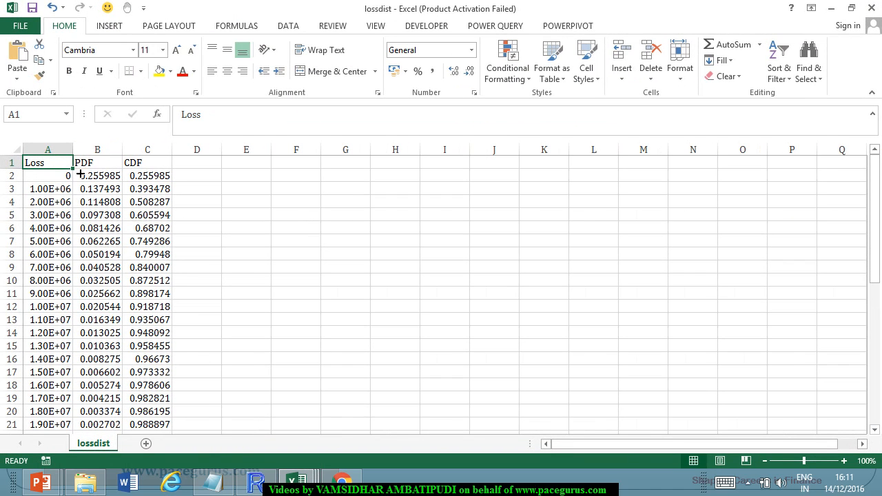
Fit the Loss column's width and review the loss distribution rows down to the last one.
left_click_drag(81, 158, 83, 159)
double_click(83, 159)
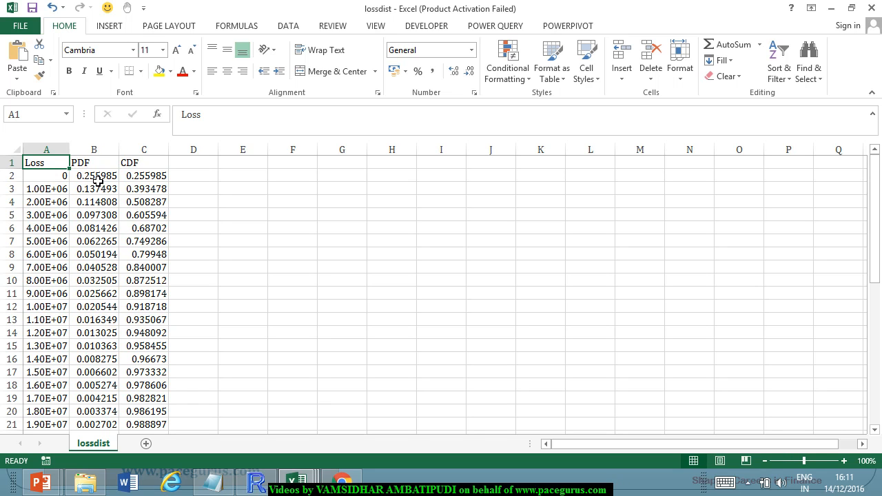
scroll(119, 249, "down", 9)
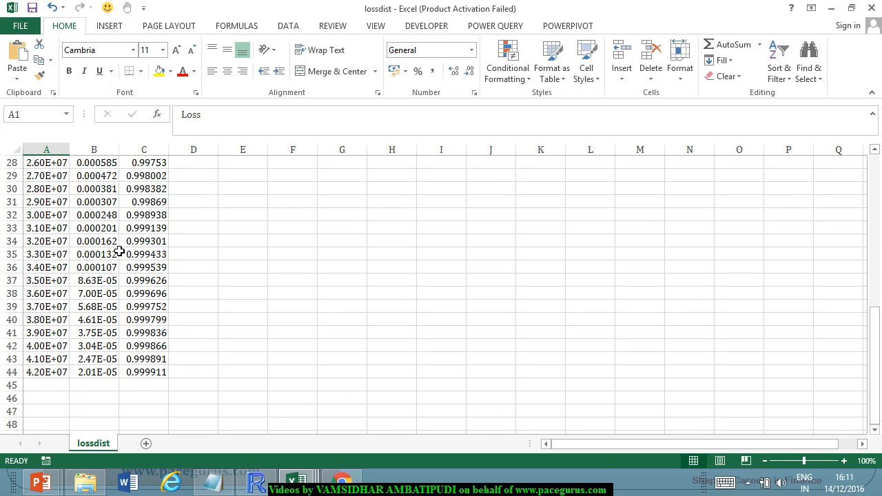
scroll(120, 252, "up", 9)
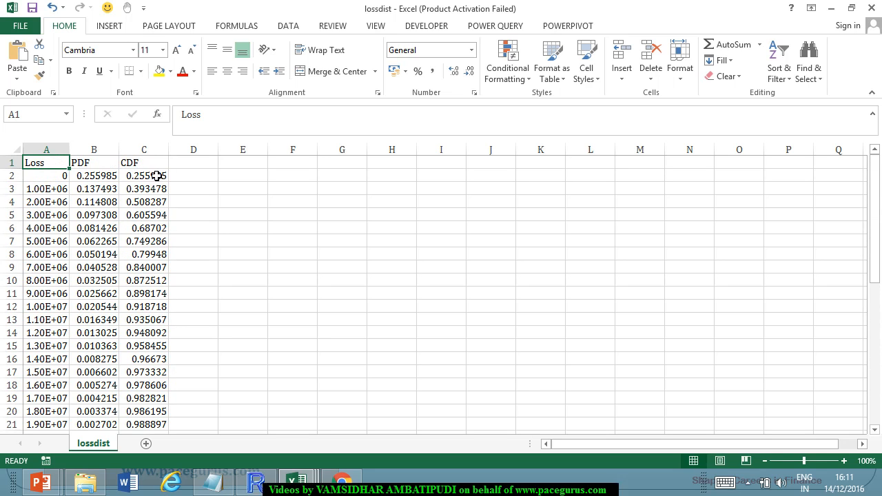
Insert a line chart of the PDF and CDF columns.
left_click_drag(36, 151, 147, 170)
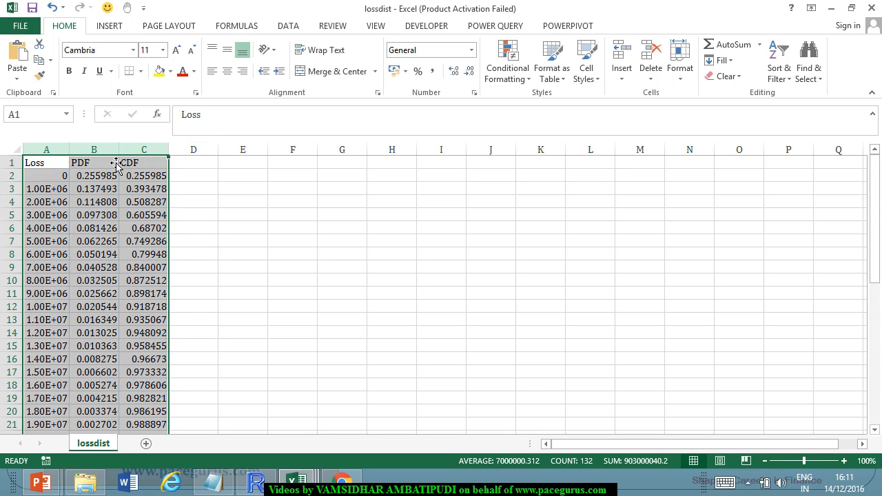
left_click_drag(96, 149, 134, 165)
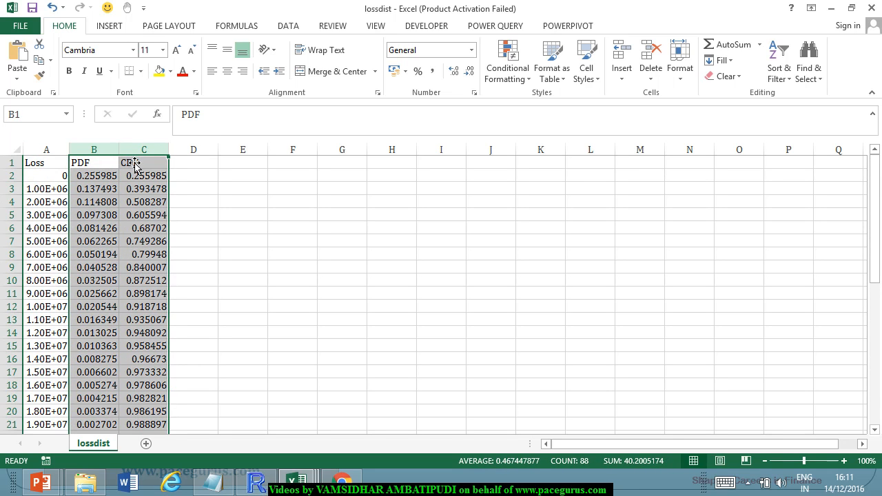
left_click(110, 27)
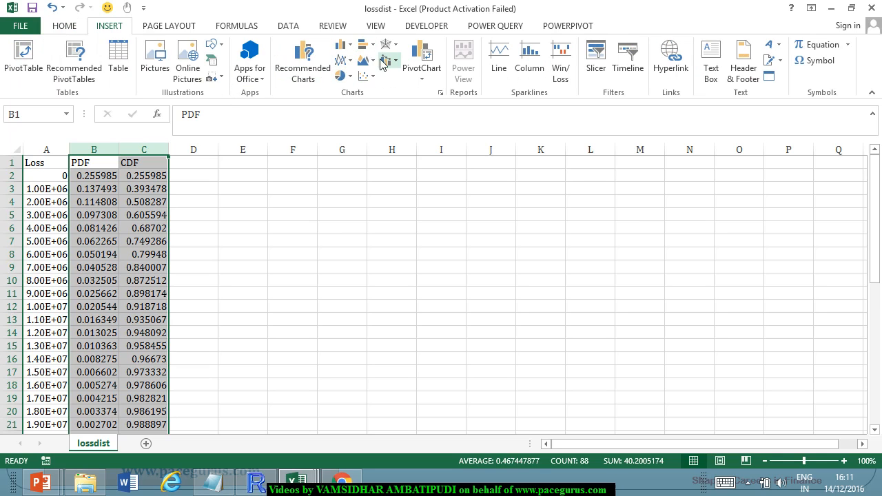
left_click(343, 61)
left_click(355, 102)
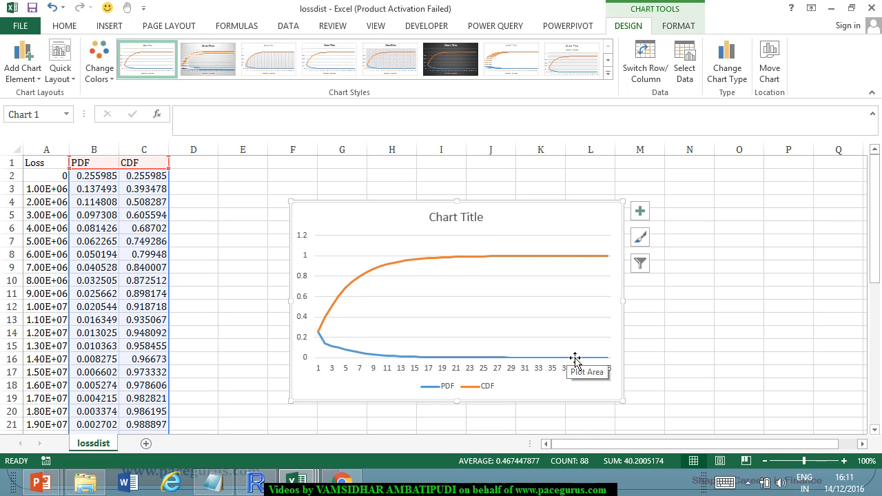
Compare the PDF values for losses of 6.00E+06 and 0, examine the first three CDF values, and switch to the rating_pd workbook.
left_click(56, 258)
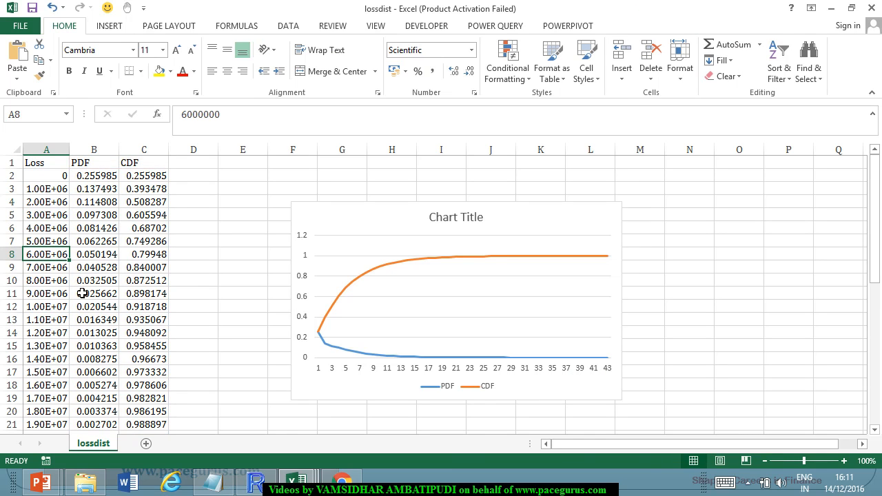
left_click(97, 255)
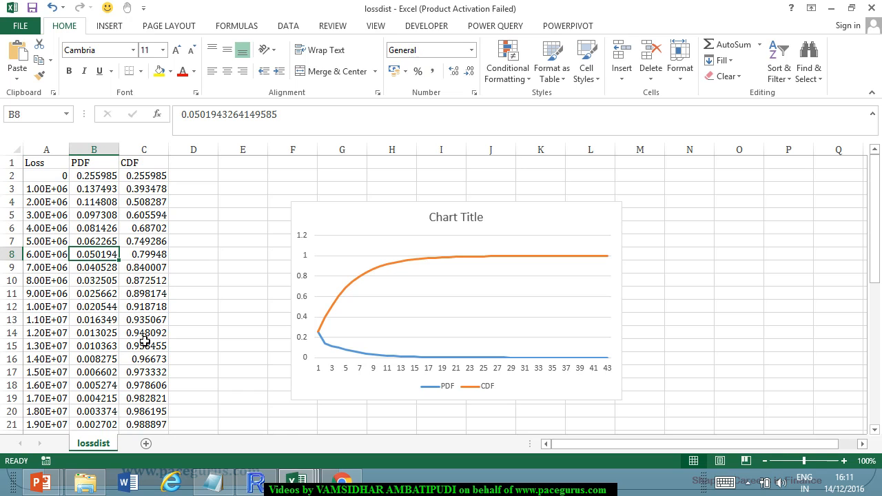
left_click(55, 176)
left_click(105, 180)
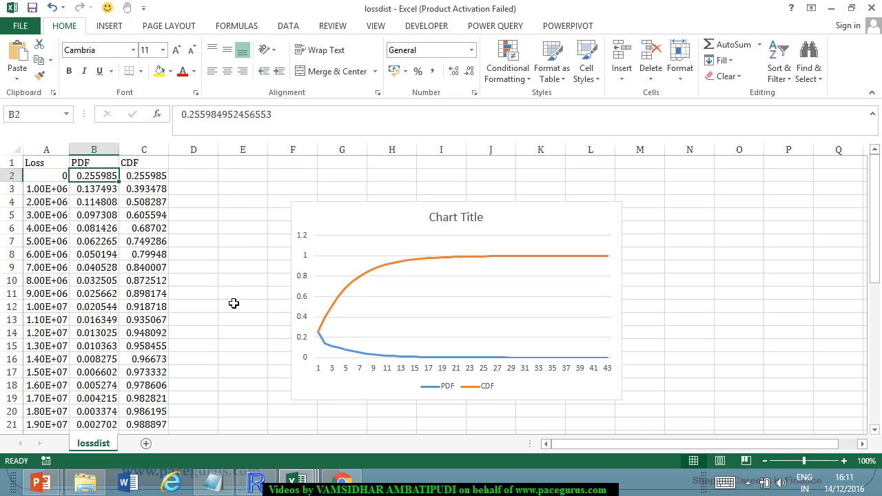
left_click(154, 180)
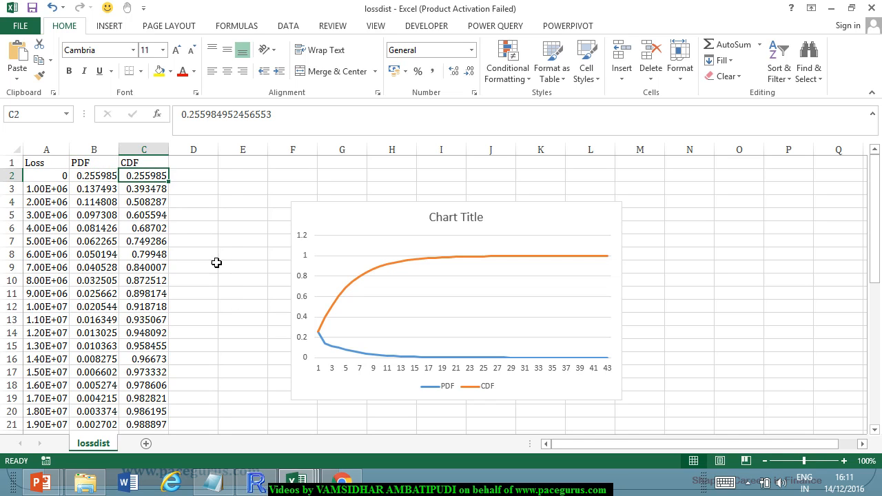
left_click(157, 193)
scroll(202, 249, "down", 5)
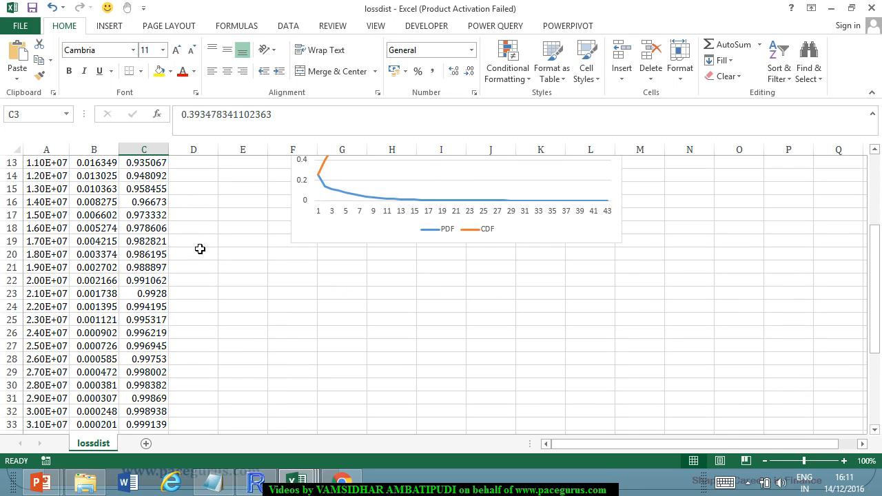
scroll(200, 248, "up", 4)
scroll(196, 257, "up", 1)
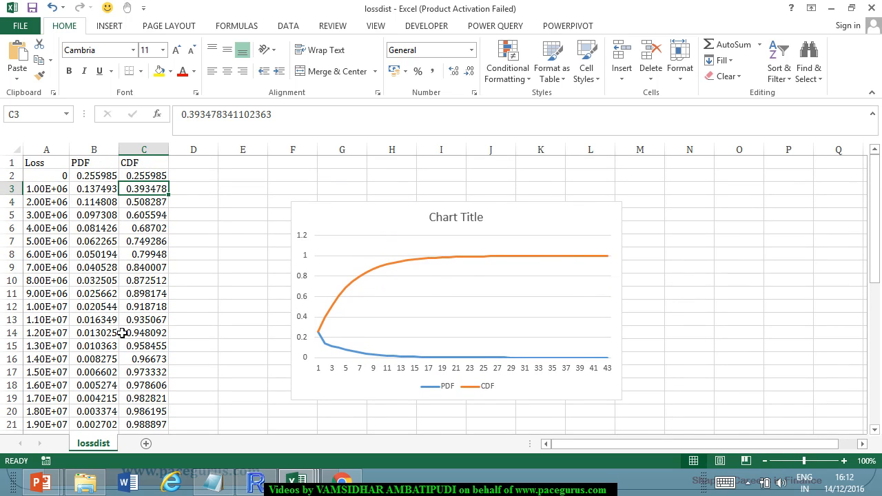
left_click(156, 204)
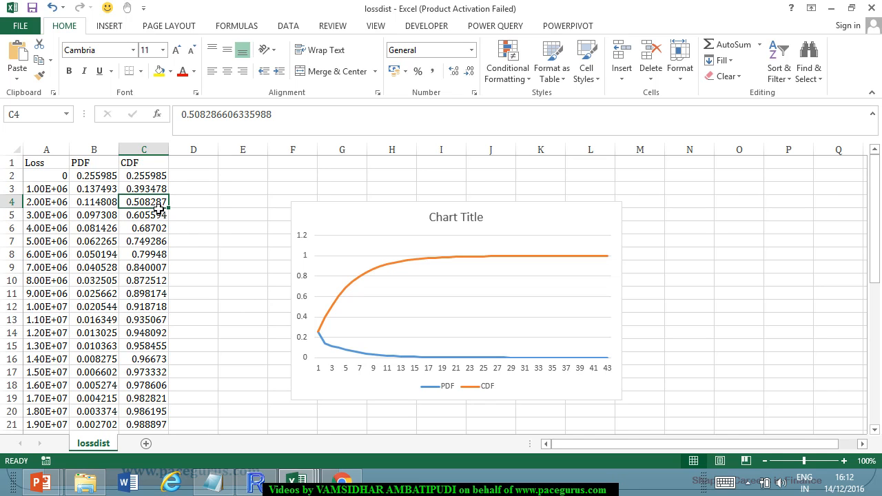
key("alt+Tab")
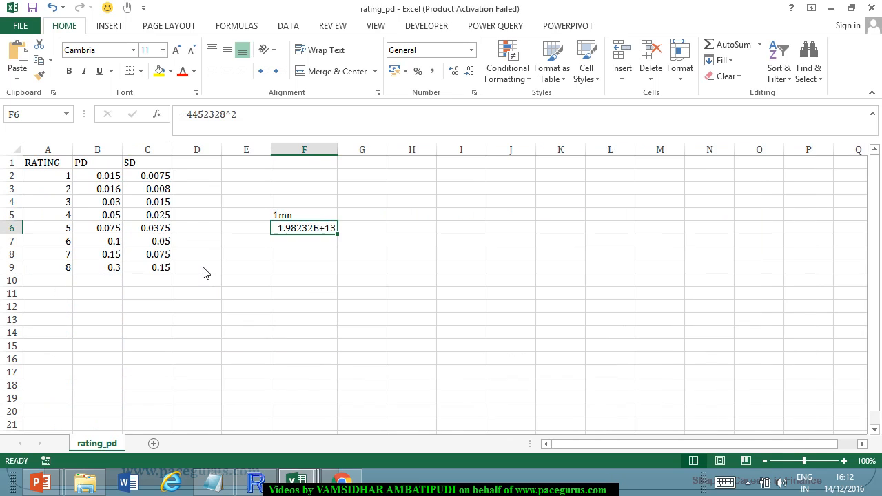
Close the lossdist workbook without saving and open the summary file from the MyModel folder.
key("alt+Tab")
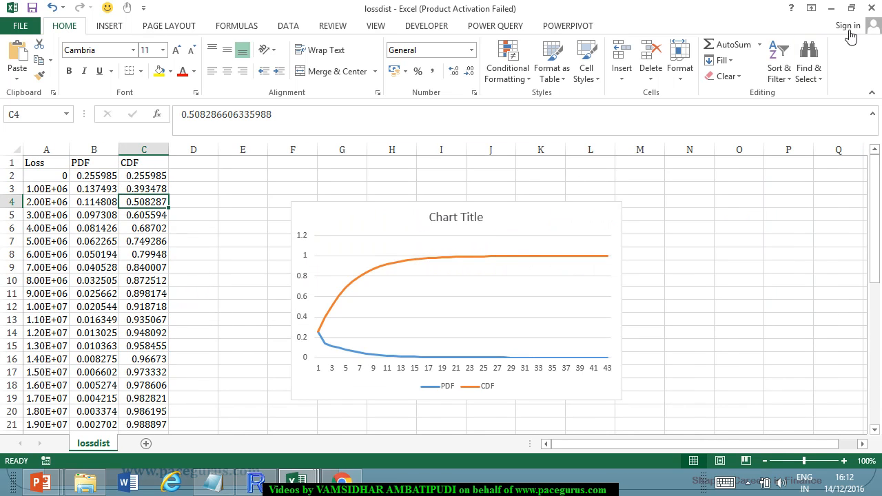
left_click(872, 13)
left_click(442, 259)
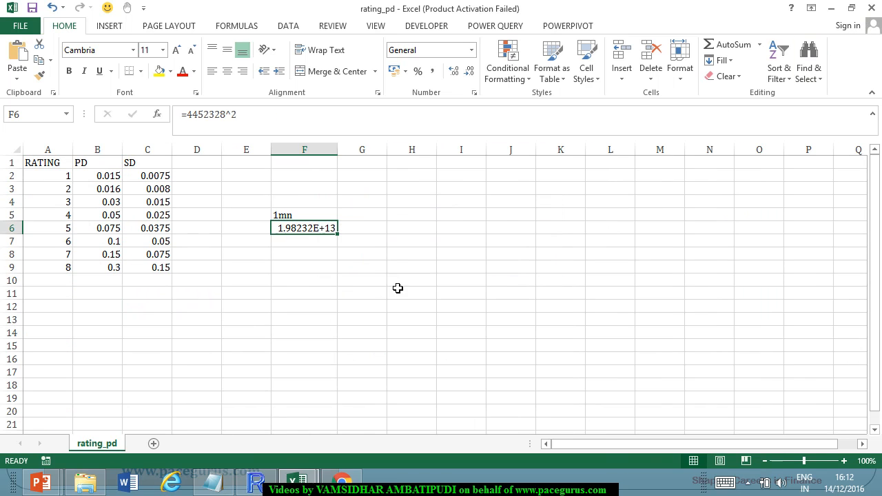
key("alt+Tab")
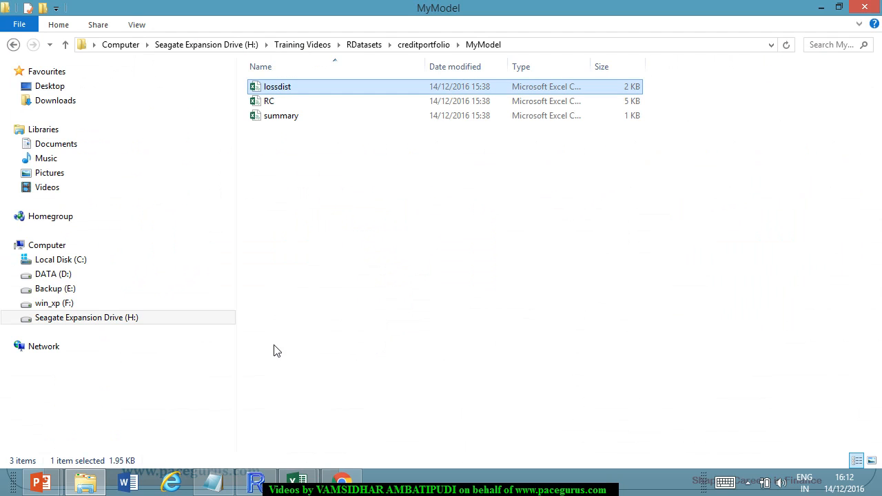
double_click(293, 122)
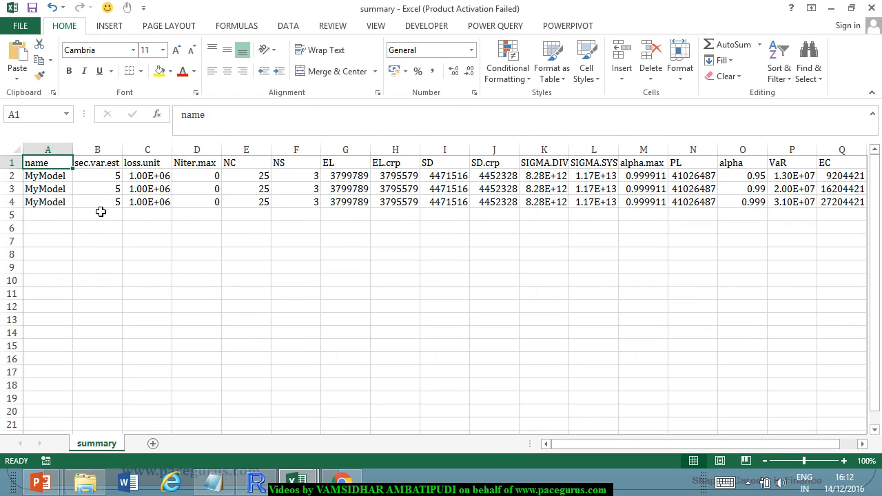
Fit the name column's width and examine the NC, NS, EL, EL.crp, SD and SD.crp columns of the summary.
left_click_drag(72, 150, 68, 150)
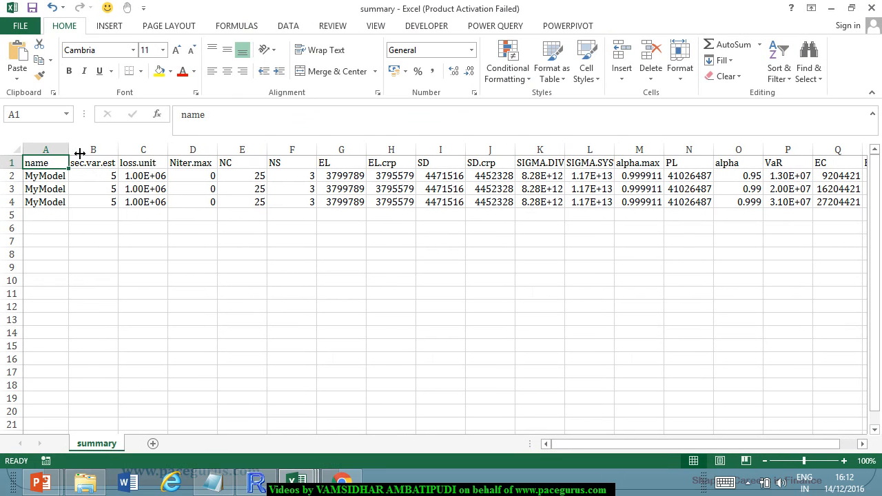
left_click(250, 255)
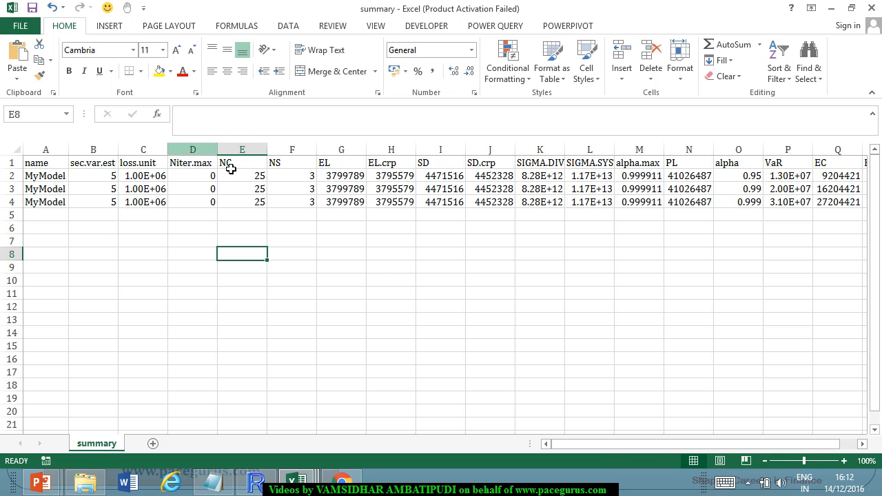
left_click(242, 149)
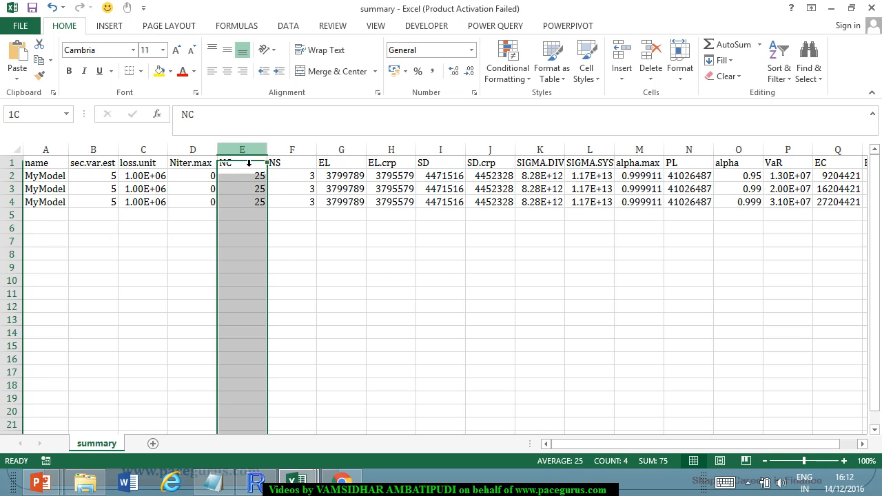
left_click(292, 150)
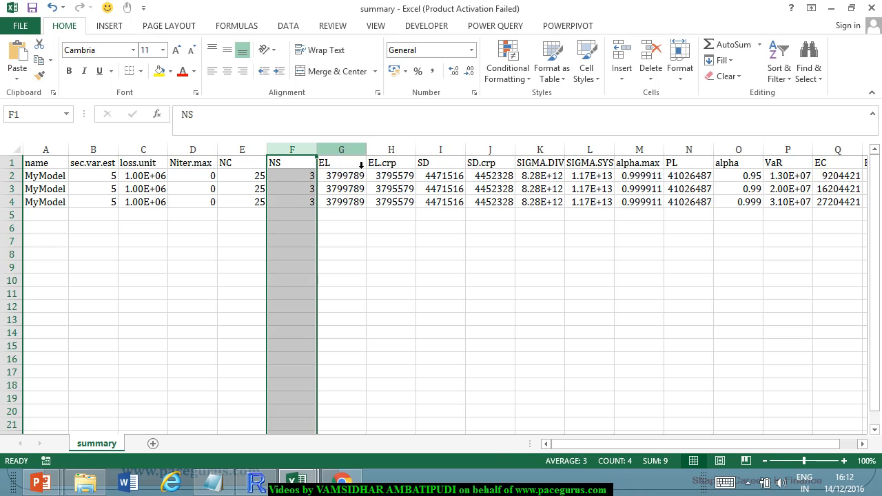
left_click(363, 150)
left_click(399, 150)
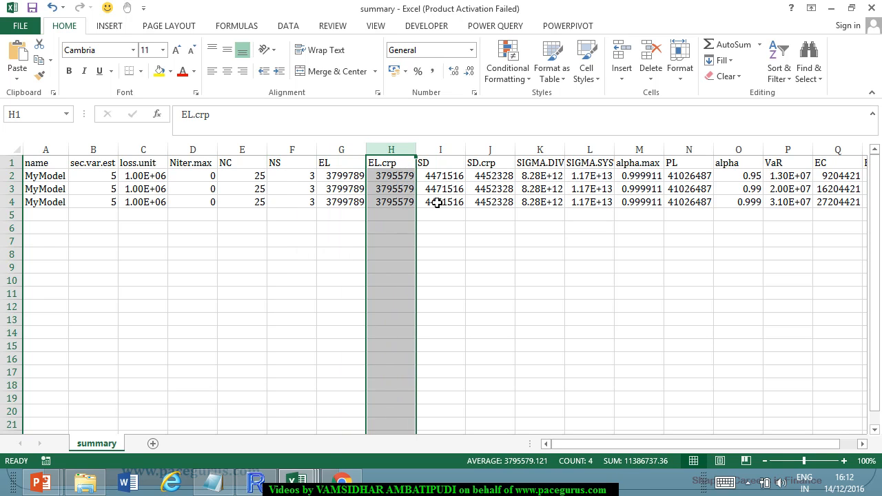
left_click(444, 150)
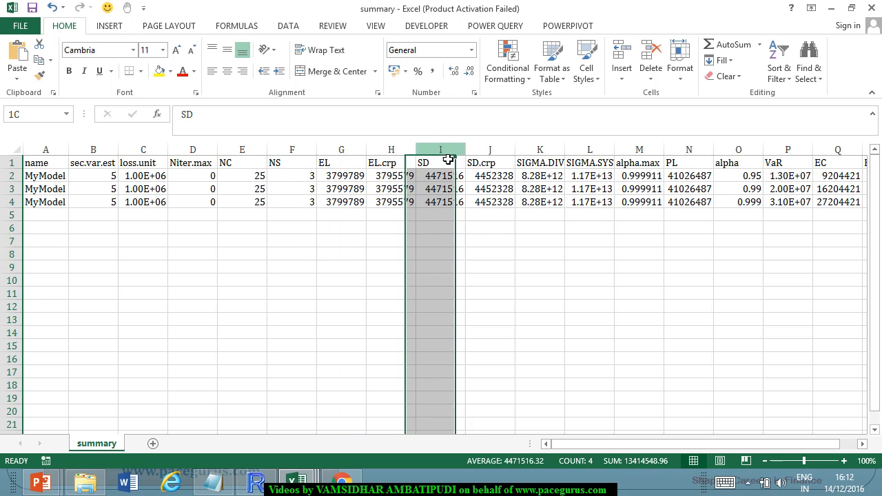
left_click(503, 150)
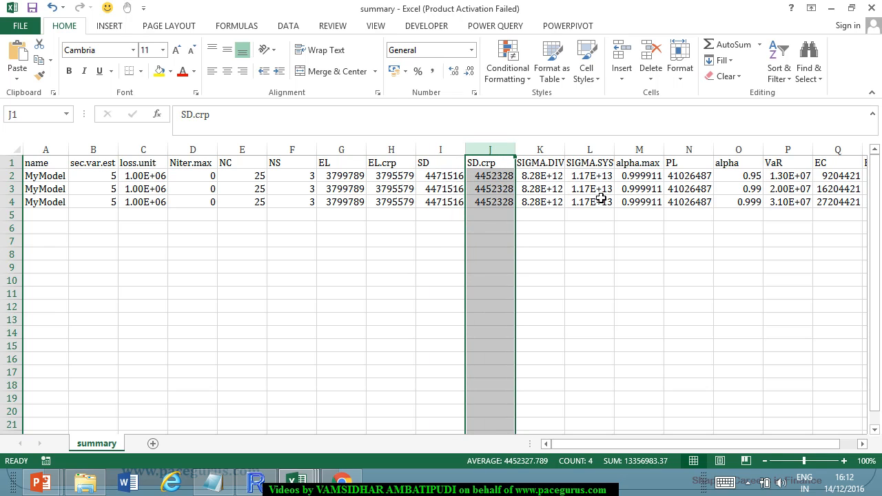
Fit the widths of the SIGMA.DIV and SIGMA.SYST columns and examine their values.
double_click(565, 152)
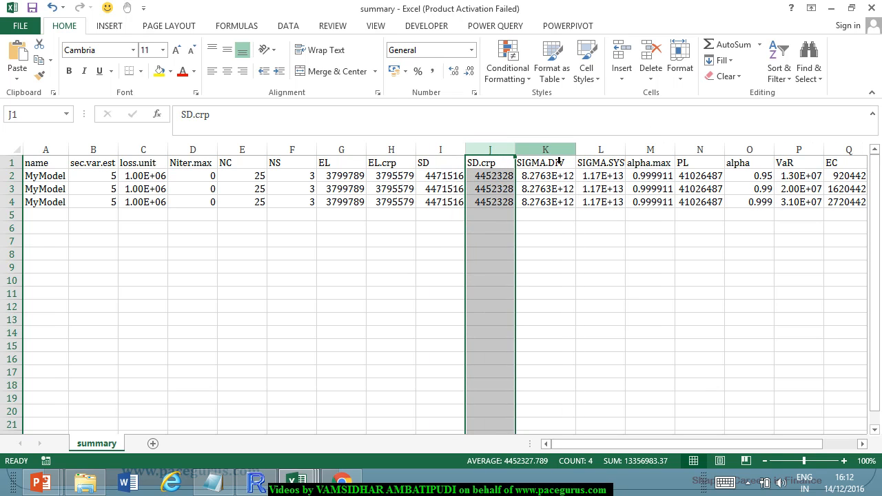
left_click(551, 150)
double_click(625, 151)
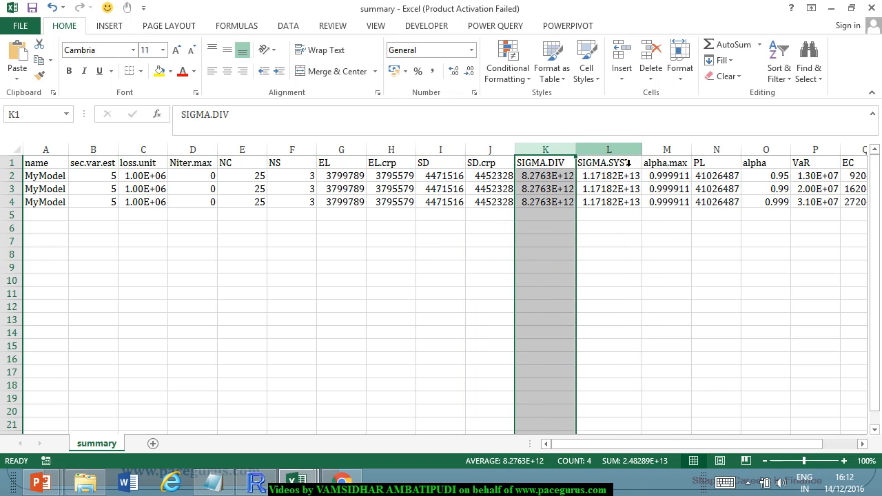
left_click(627, 154)
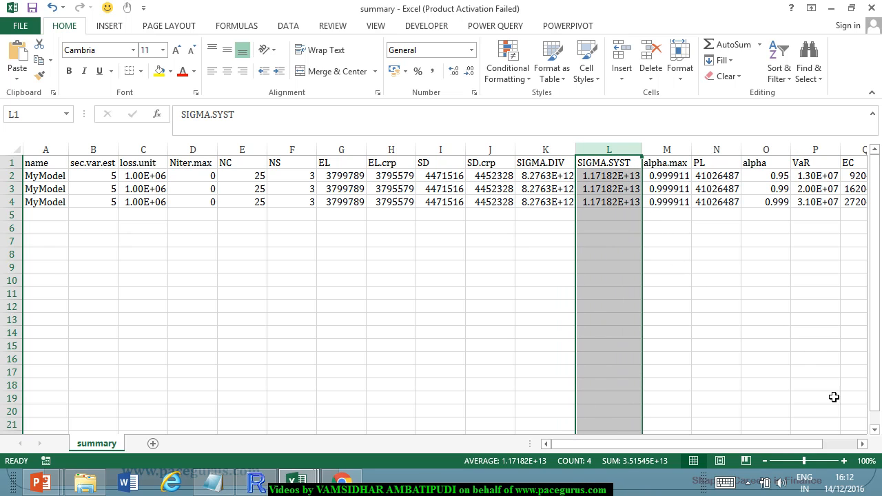
Examine the alpha.max, PL and alpha columns of the summary.
left_click(862, 444)
left_click(862, 445)
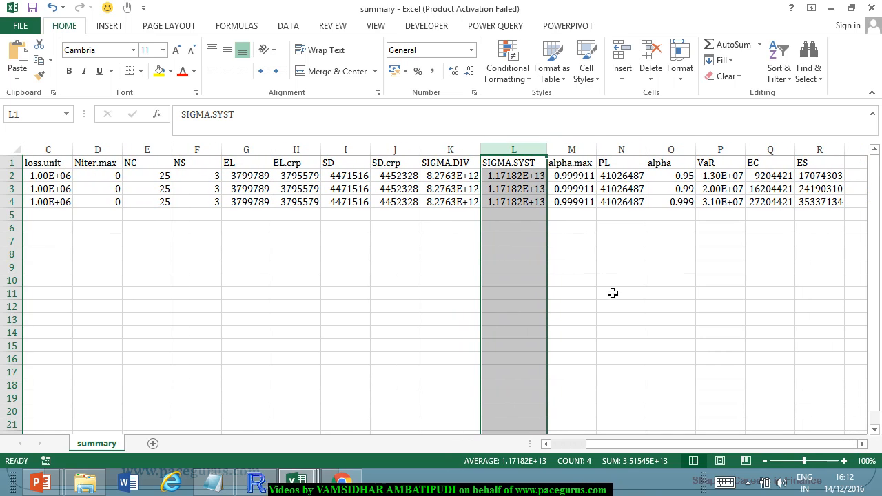
left_click(572, 150)
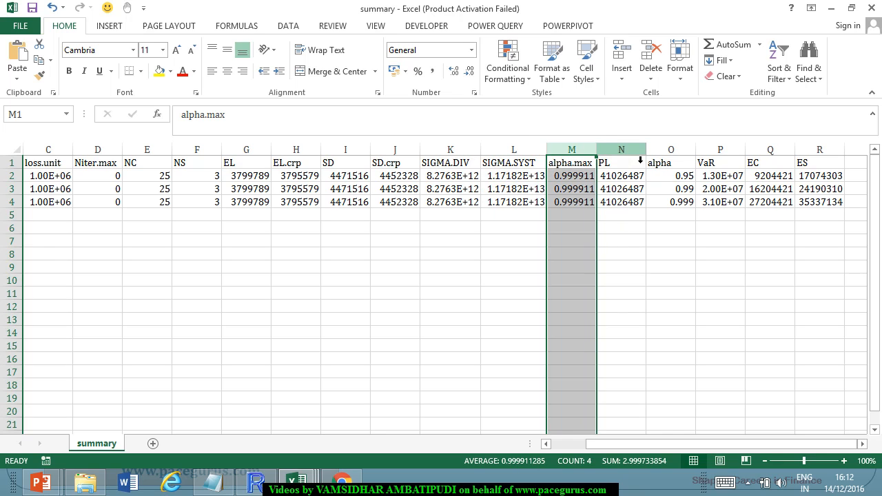
left_click(635, 149)
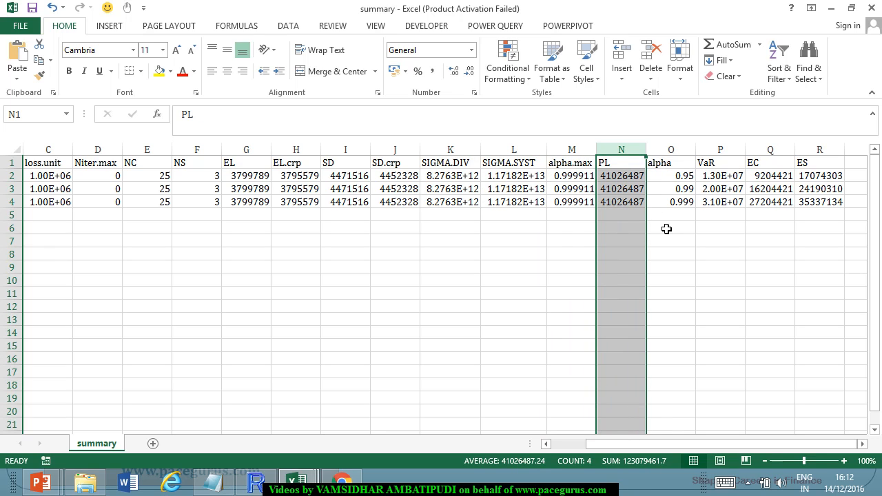
left_click(680, 151)
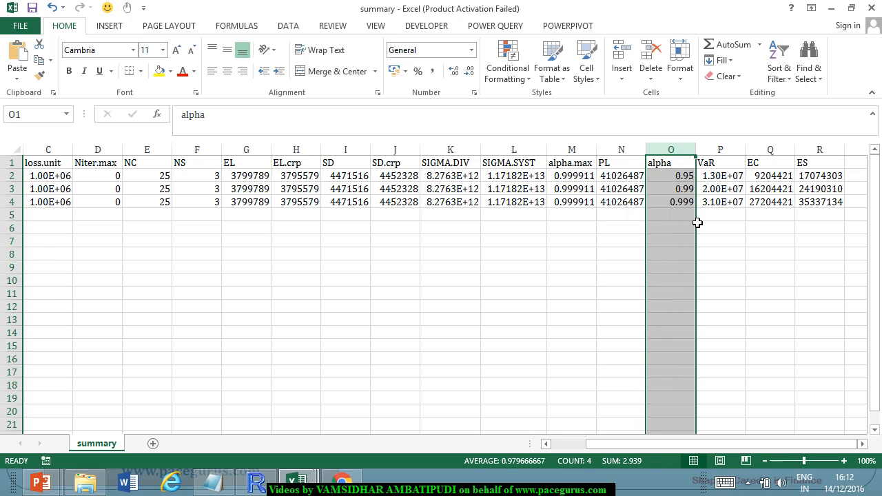
Review the VaR, EC and ES columns for the three alpha levels.
left_click(736, 164)
key("ctrl+space")
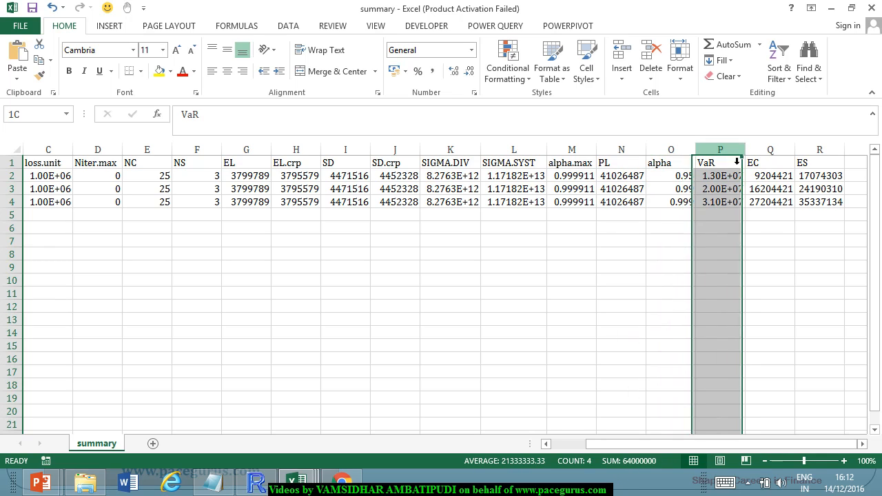
left_click(781, 164)
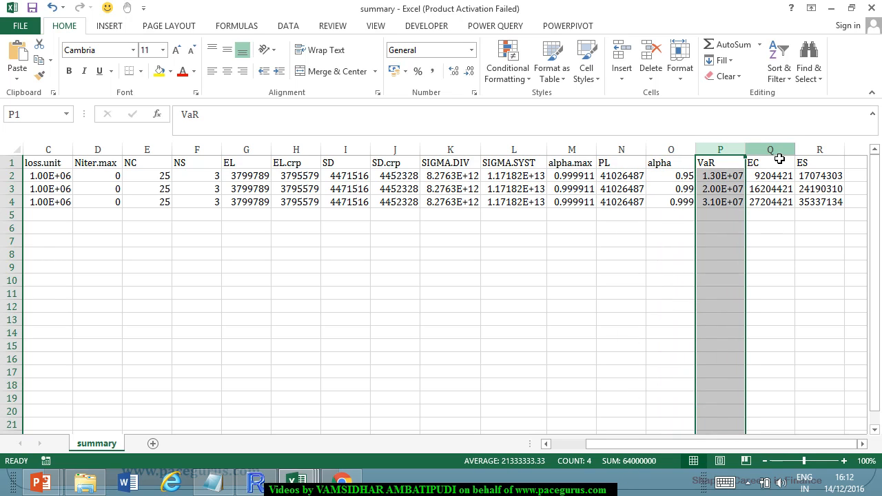
key("ctrl+space")
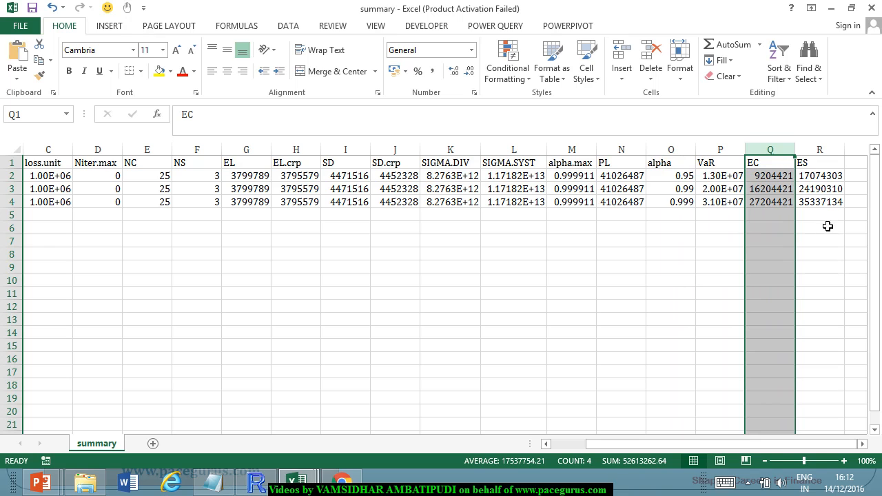
left_click(832, 150)
left_click(784, 150)
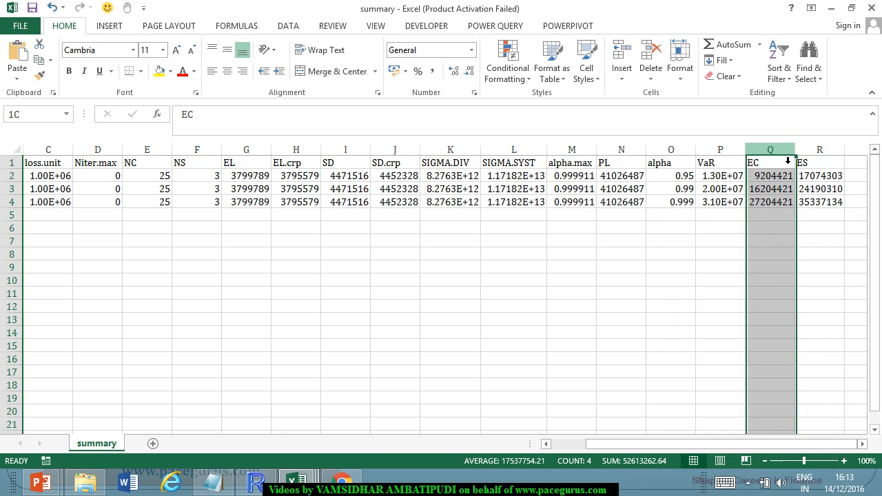
left_click(822, 161)
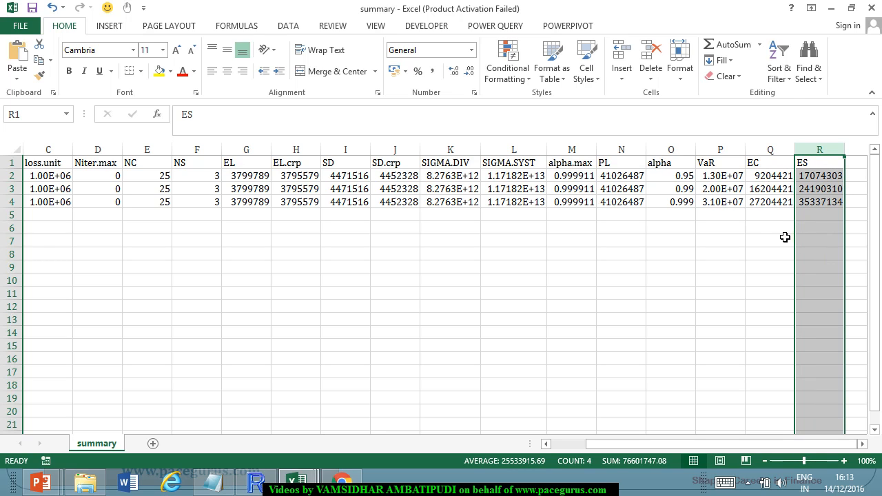
left_click(655, 227)
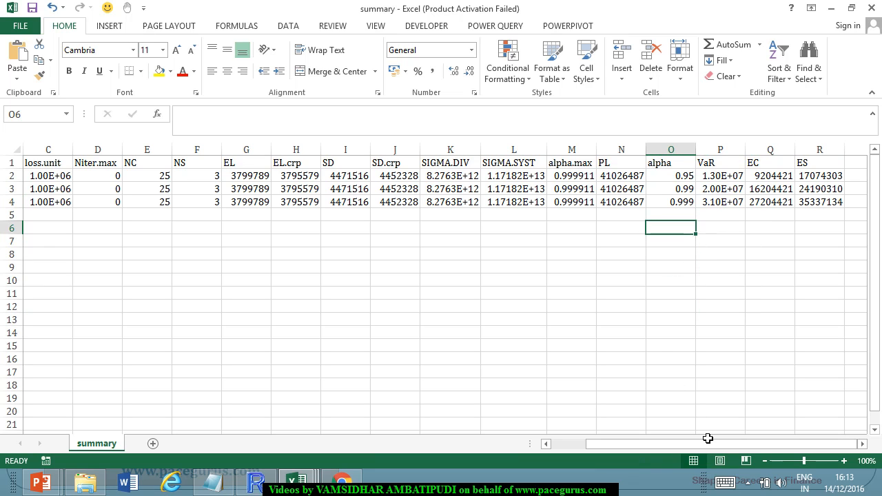
Close the summary workbook without saving and switch to the PowerPoint slide show on the crp.CSFP-class methods.
left_click_drag(699, 444, 626, 459)
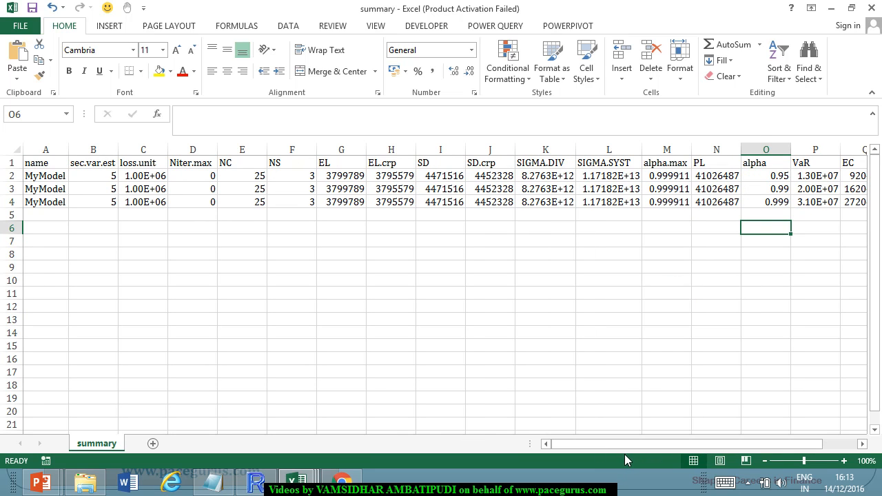
left_click(872, 8)
left_click(441, 256)
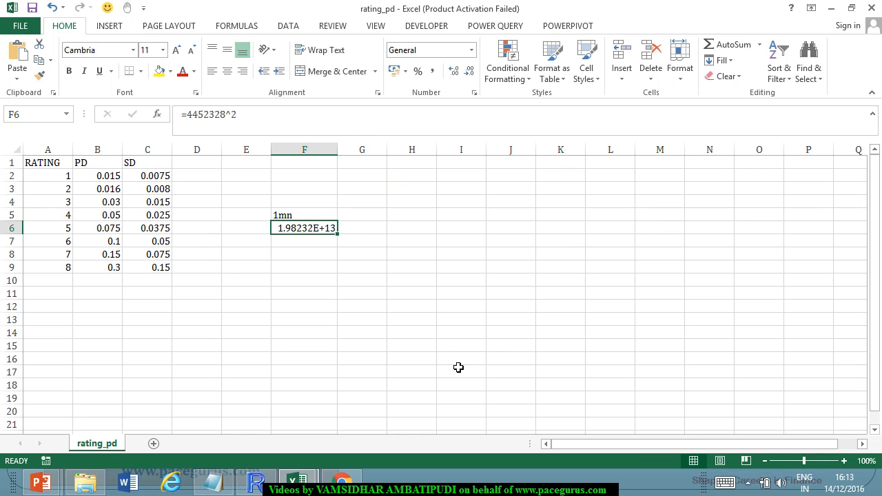
key("alt+Tab")
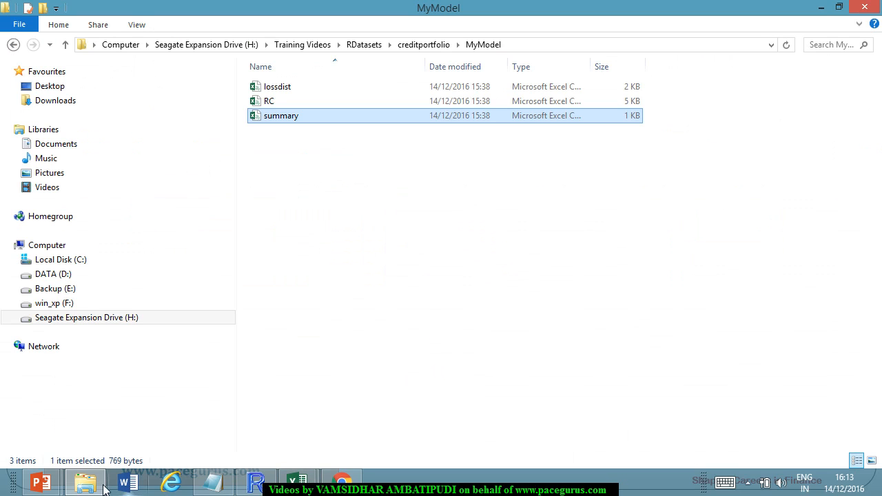
mouse_move(40, 483)
left_click(241, 425)
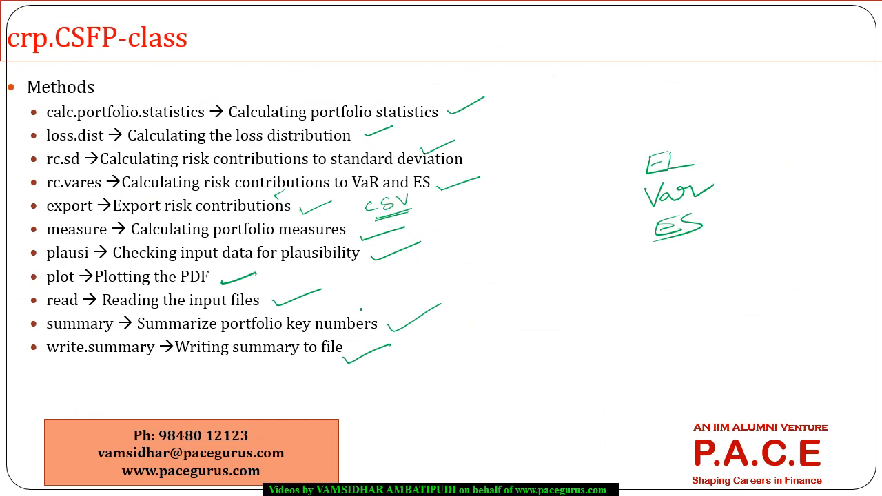